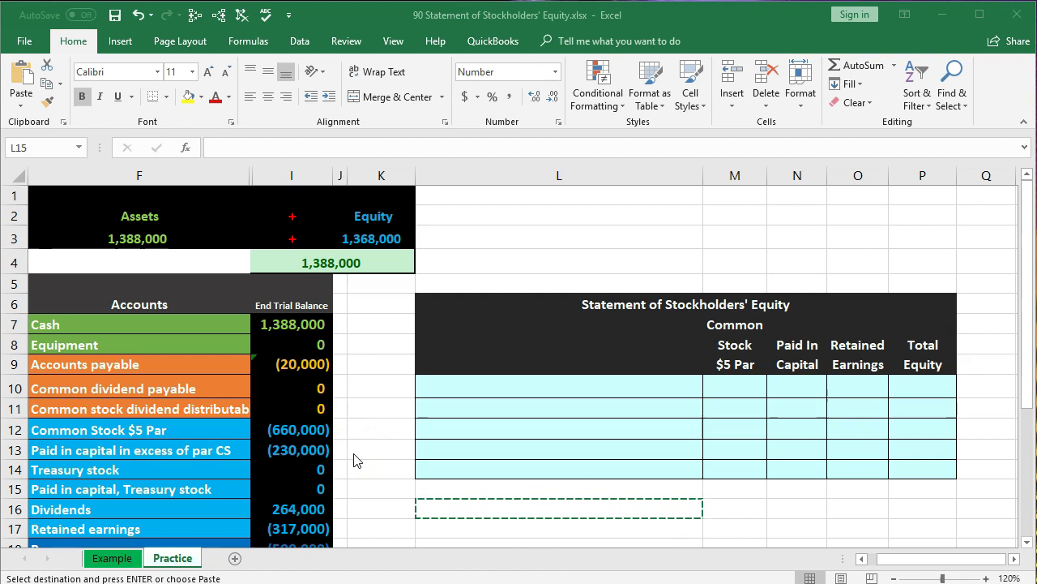
- Review the trial balance accounts from Cash to (Gain) loss on sales, examining the asset, liability, equity and income statement groups
{"action": "left_click", "coordinate": [354, 452]}
{"action": "scroll", "coordinate": [353, 454], "scroll_direction": "down", "scroll_amount": 1}
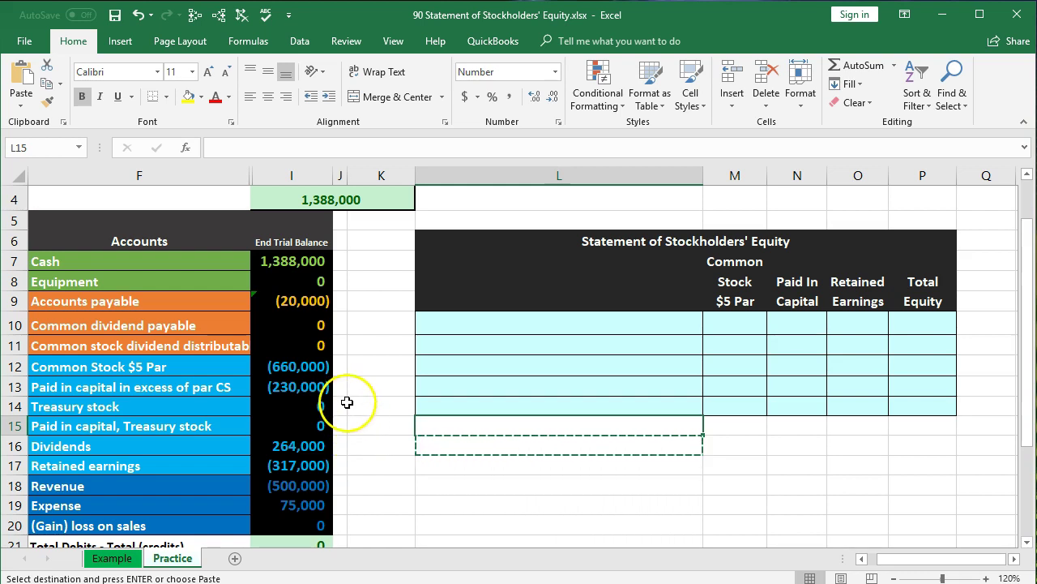
{"action": "left_click_drag", "start_coordinate": [343, 367], "coordinate": [341, 522]}
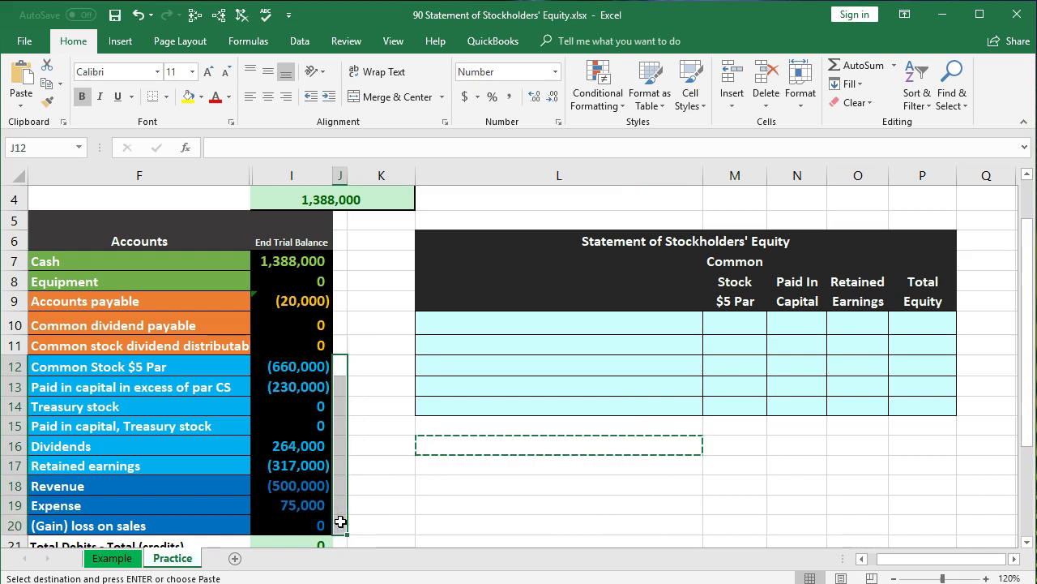
{"action": "left_click_drag", "start_coordinate": [202, 262], "coordinate": [183, 525]}
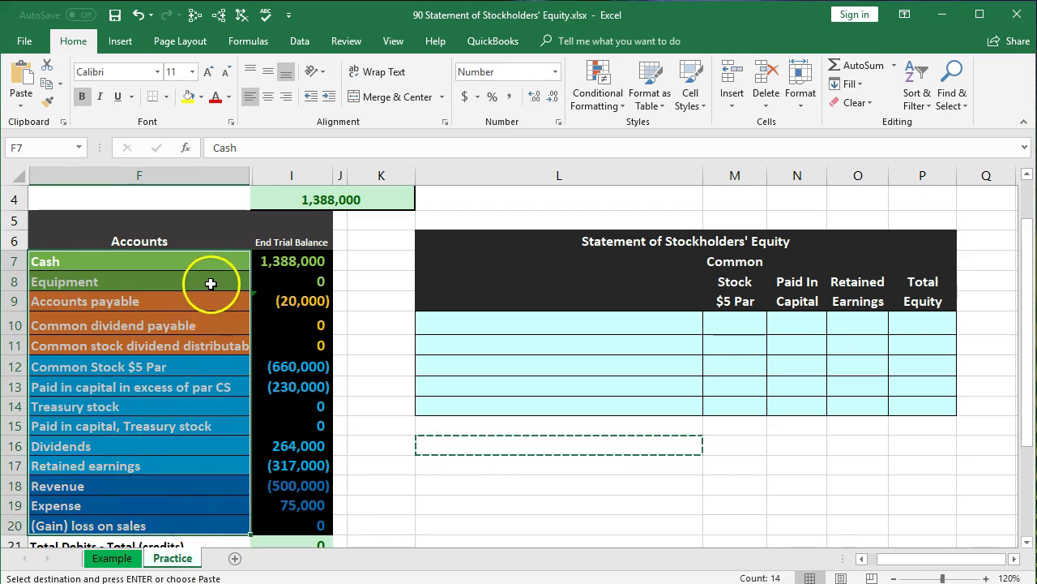
{"action": "left_click", "coordinate": [209, 282]}
{"action": "left_click", "coordinate": [210, 305]}
{"action": "left_click", "coordinate": [206, 367]}
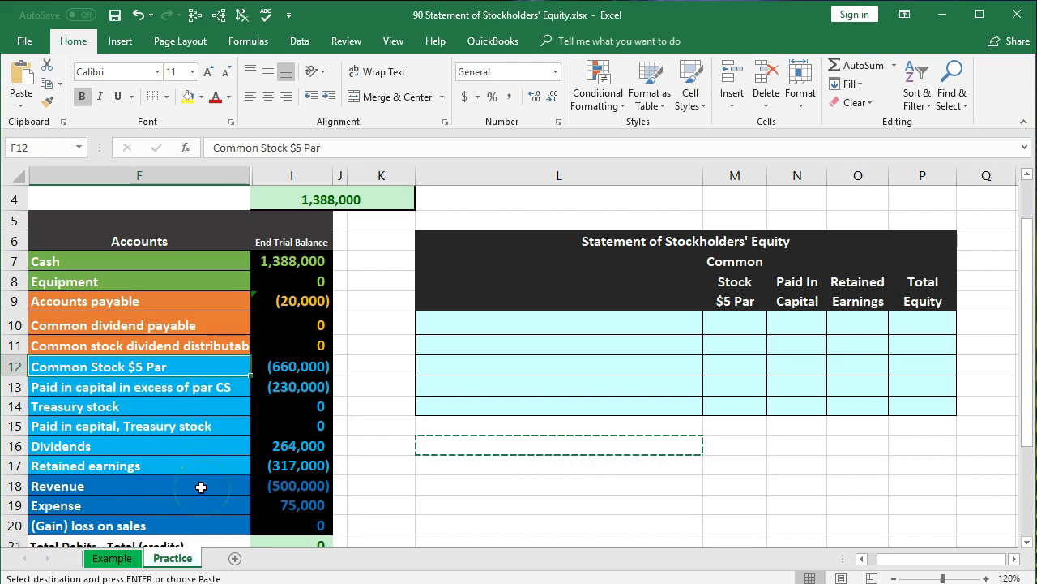
{"action": "left_click_drag", "start_coordinate": [201, 486], "coordinate": [201, 516]}
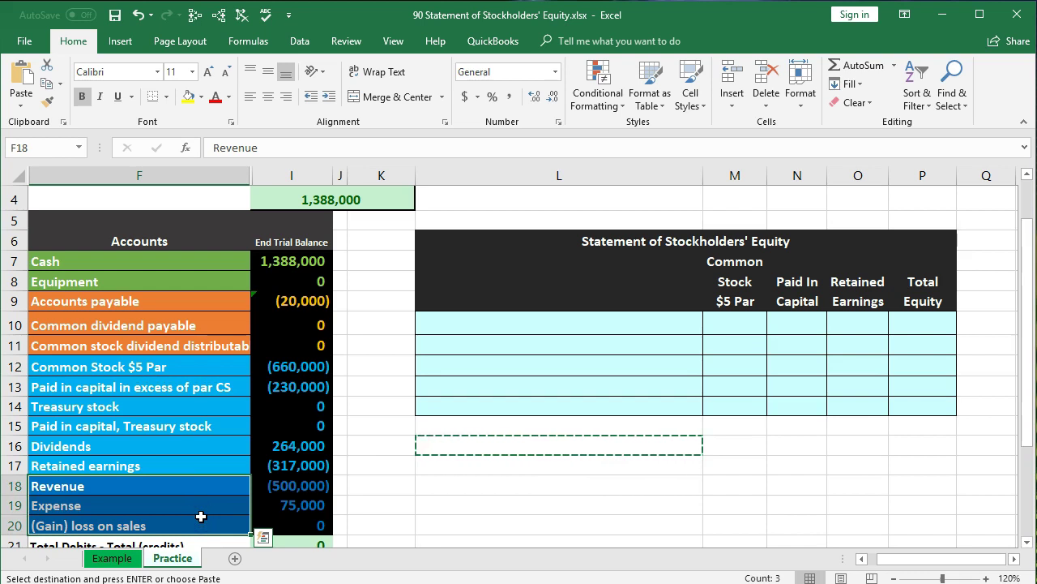
{"action": "left_click", "coordinate": [310, 261]}
{"action": "left_click", "coordinate": [292, 299]}
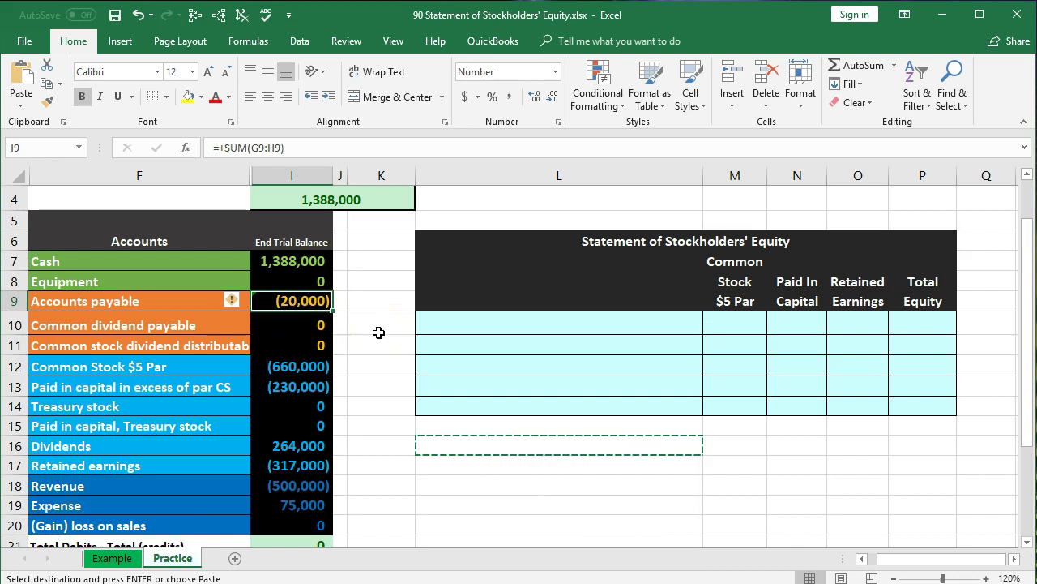
- Inspect the formulas behind Total Debits - Total (credits) and Net Income beneath the trial balance
{"action": "scroll", "coordinate": [379, 332], "scroll_direction": "down", "scroll_amount": 1}
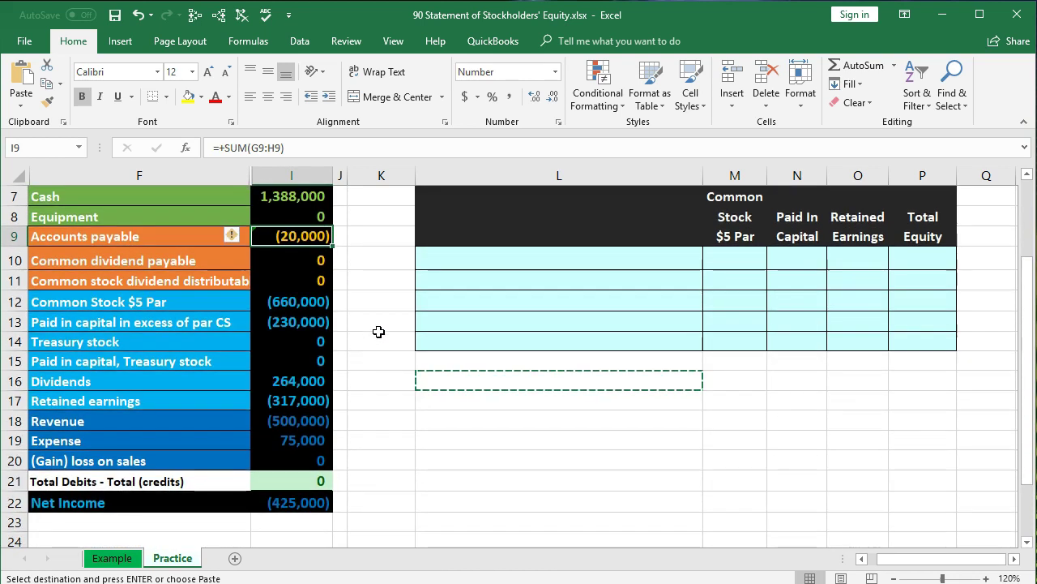
{"action": "double_click", "coordinate": [307, 479]}
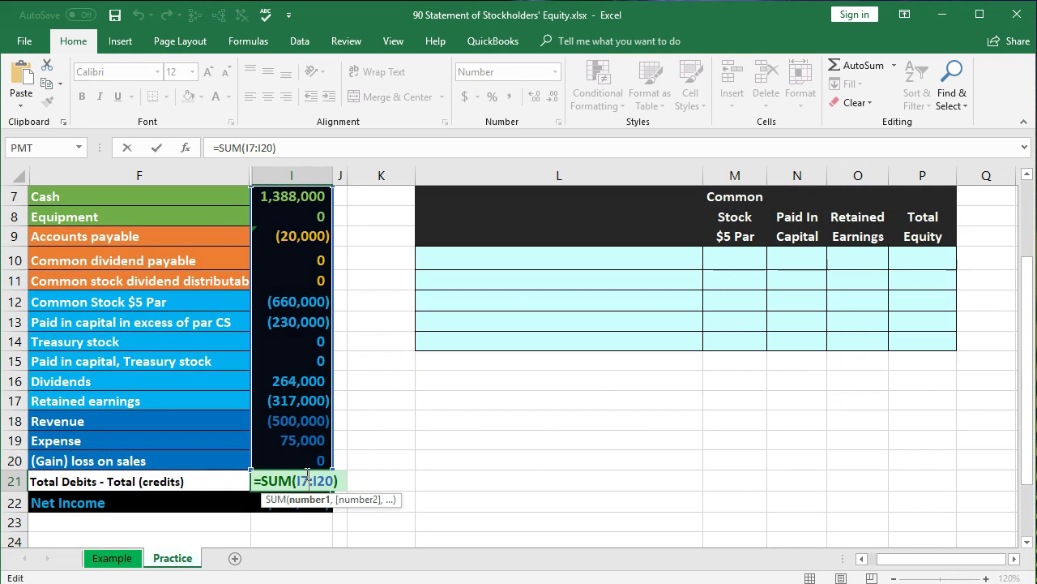
{"action": "key", "text": "Return"}
{"action": "left_click", "coordinate": [312, 480]}
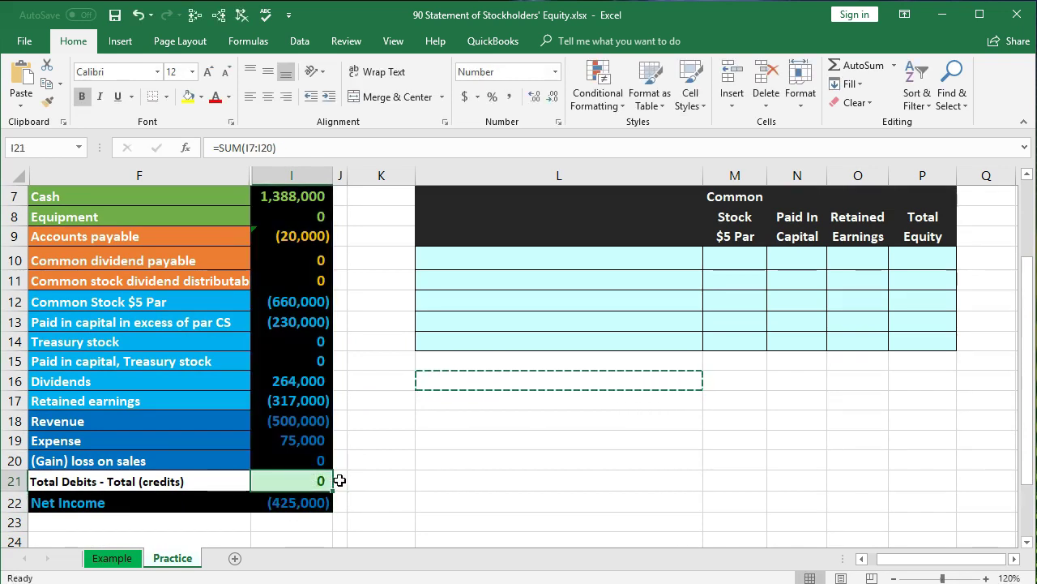
{"action": "double_click", "coordinate": [311, 502]}
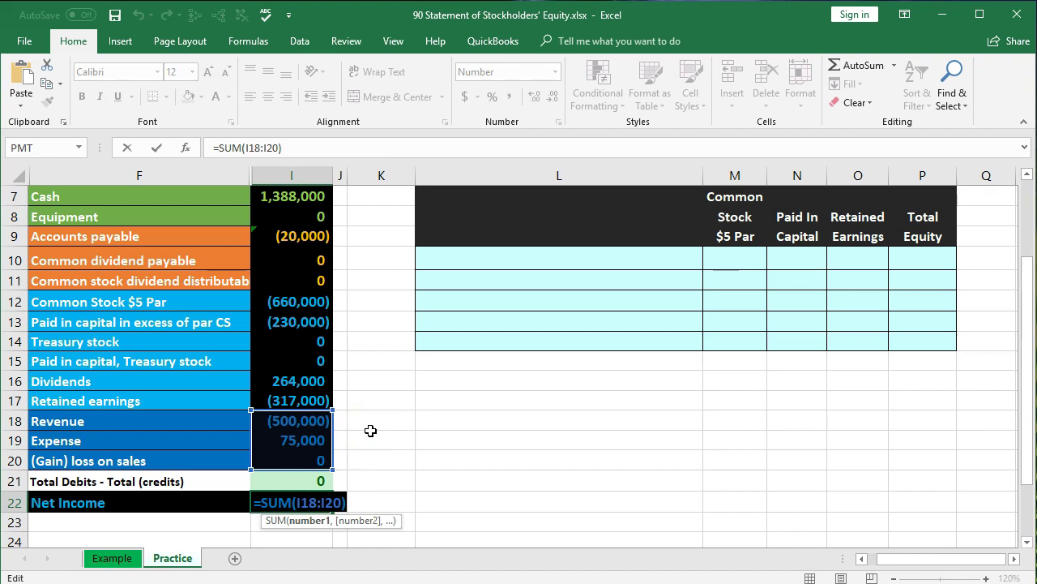
{"action": "key", "text": "Return"}
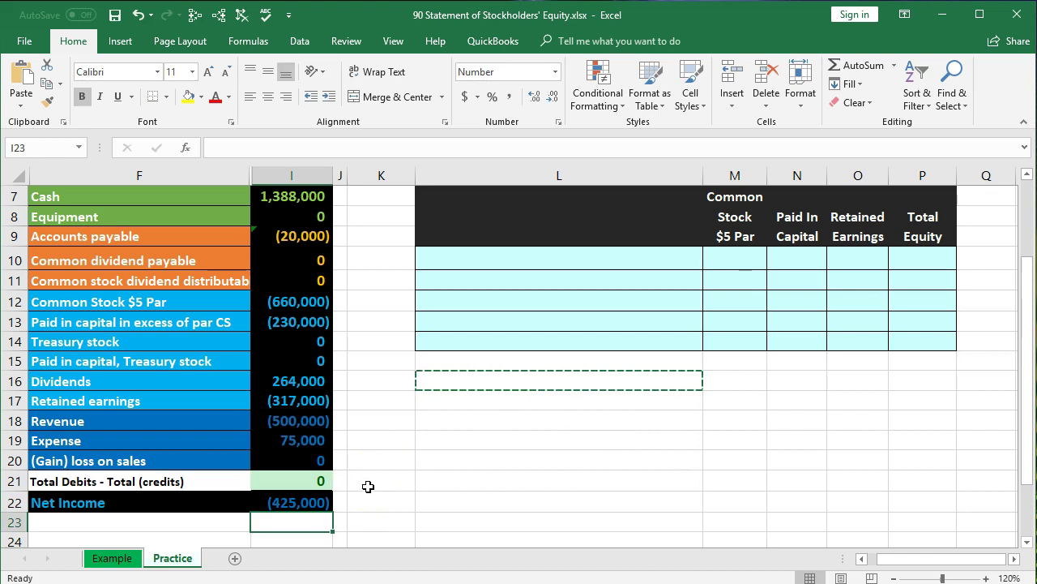
- Examine the trial balance's equity section, comparing common stock and paid-in capital with the dividends, retained earnings, revenue and expense balances
{"action": "scroll", "coordinate": [368, 486], "scroll_direction": "up", "scroll_amount": 1}
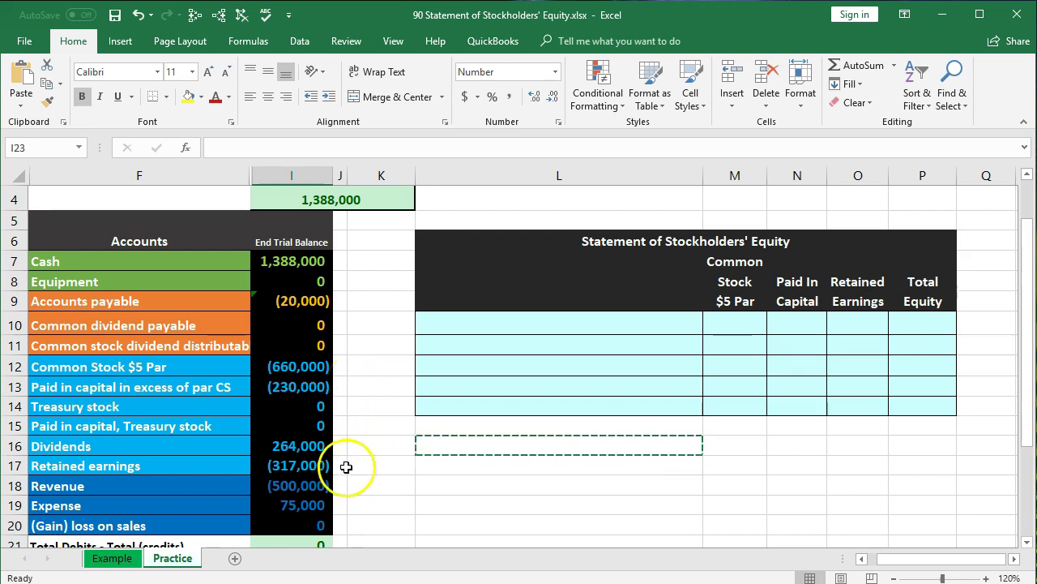
{"action": "left_click", "coordinate": [323, 465]}
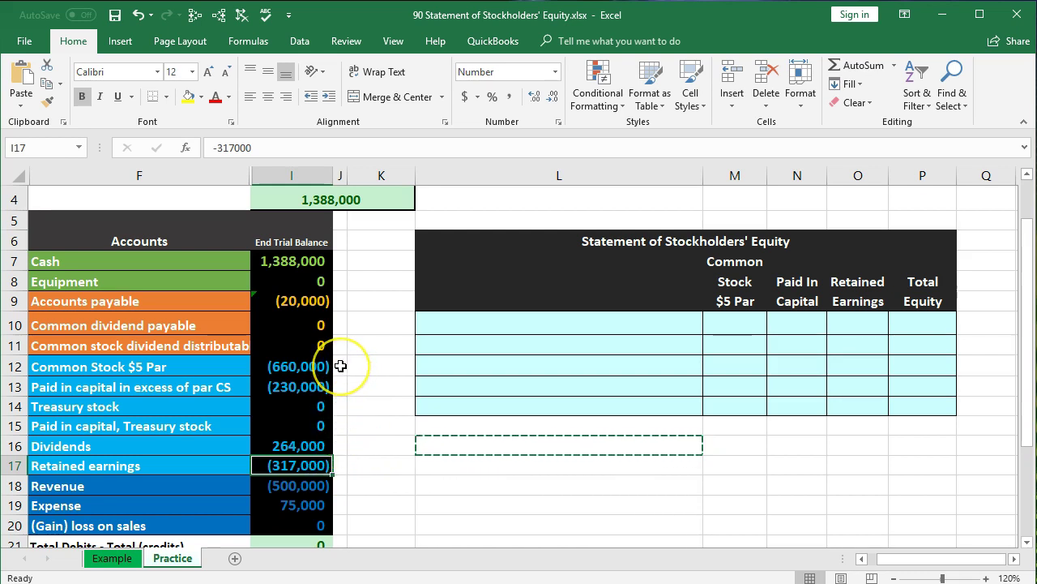
{"action": "left_click_drag", "start_coordinate": [341, 367], "coordinate": [343, 473]}
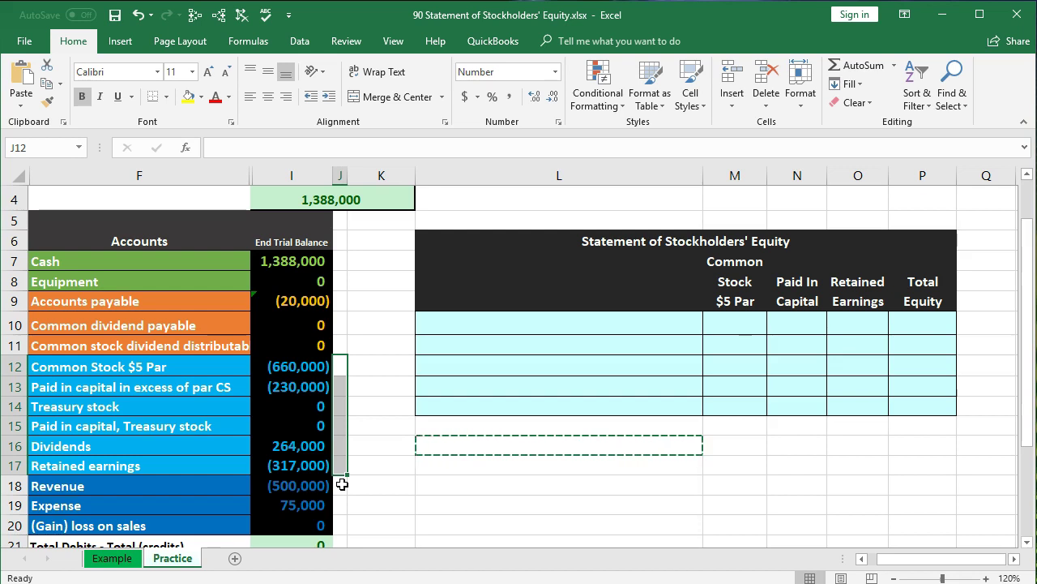
{"action": "left_click_drag", "start_coordinate": [323, 366], "coordinate": [308, 378]}
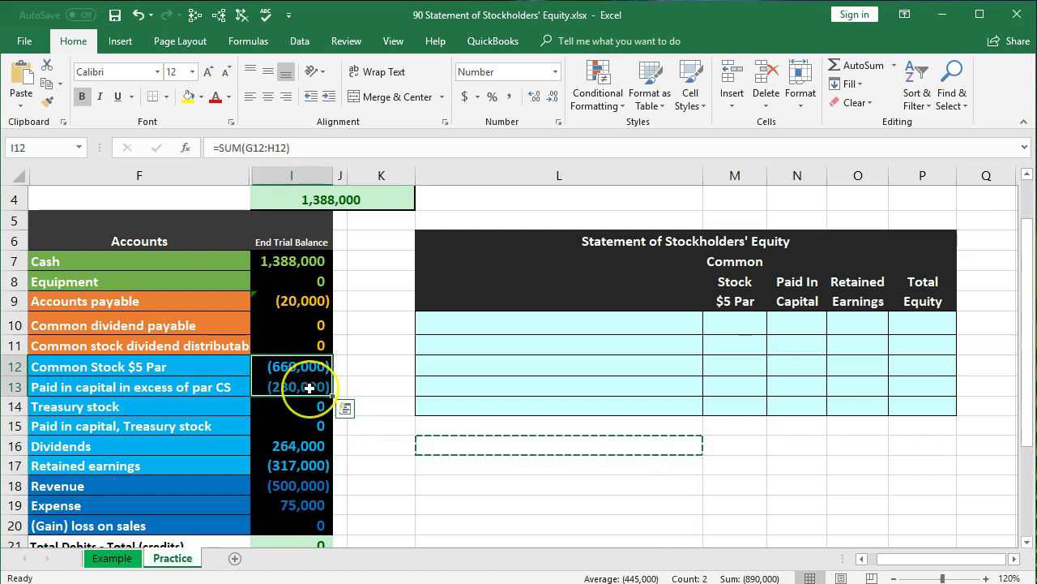
{"action": "scroll", "coordinate": [309, 378], "scroll_direction": "down", "scroll_amount": 1}
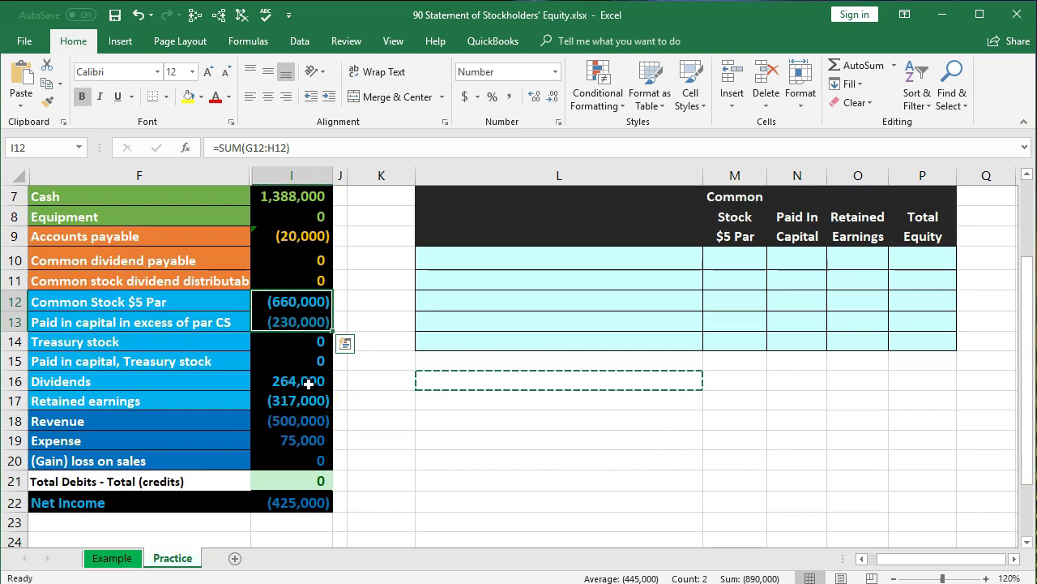
{"action": "left_click_drag", "start_coordinate": [309, 381], "coordinate": [303, 451]}
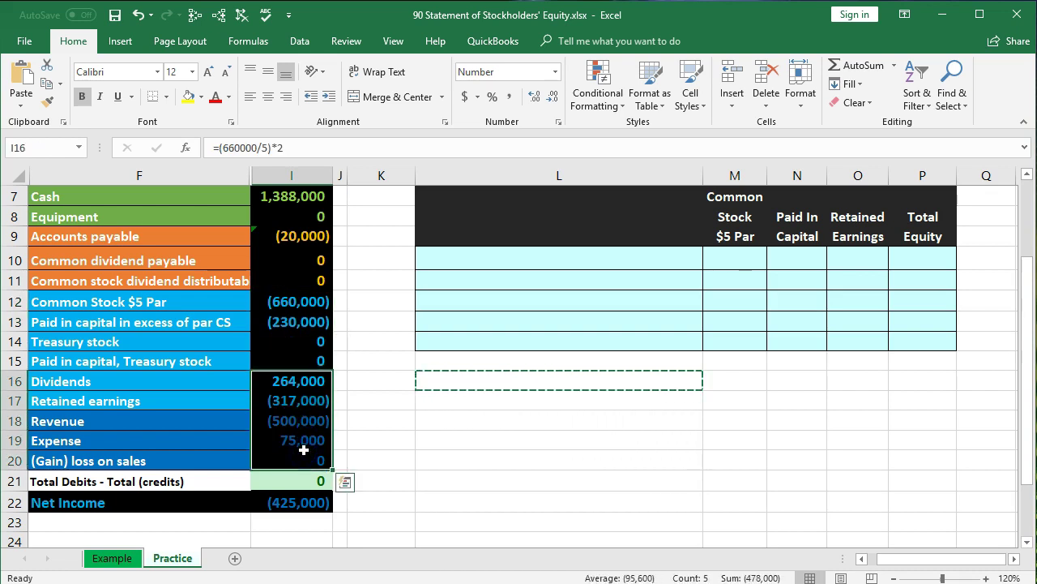
{"action": "left_click_drag", "start_coordinate": [308, 302], "coordinate": [324, 322]}
{"action": "left_click_drag", "start_coordinate": [308, 392], "coordinate": [306, 460]}
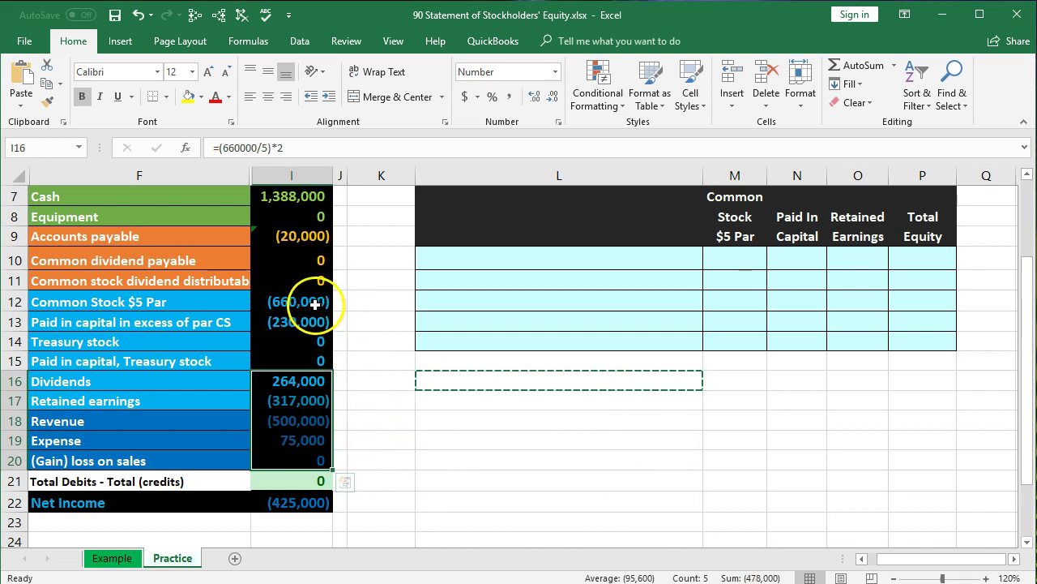
{"action": "left_click_drag", "start_coordinate": [314, 304], "coordinate": [315, 316]}
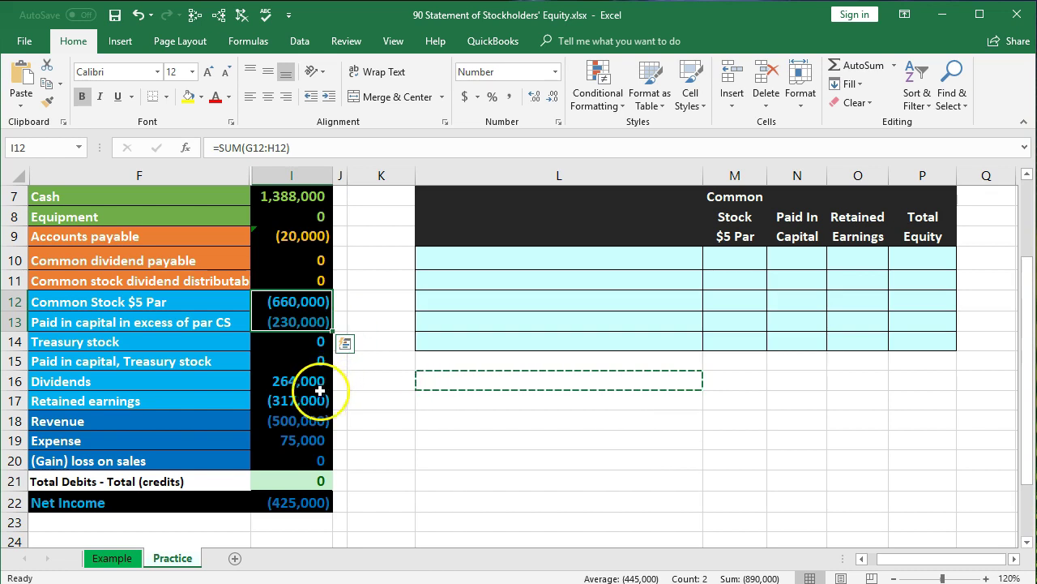
{"action": "left_click_drag", "start_coordinate": [308, 382], "coordinate": [311, 454]}
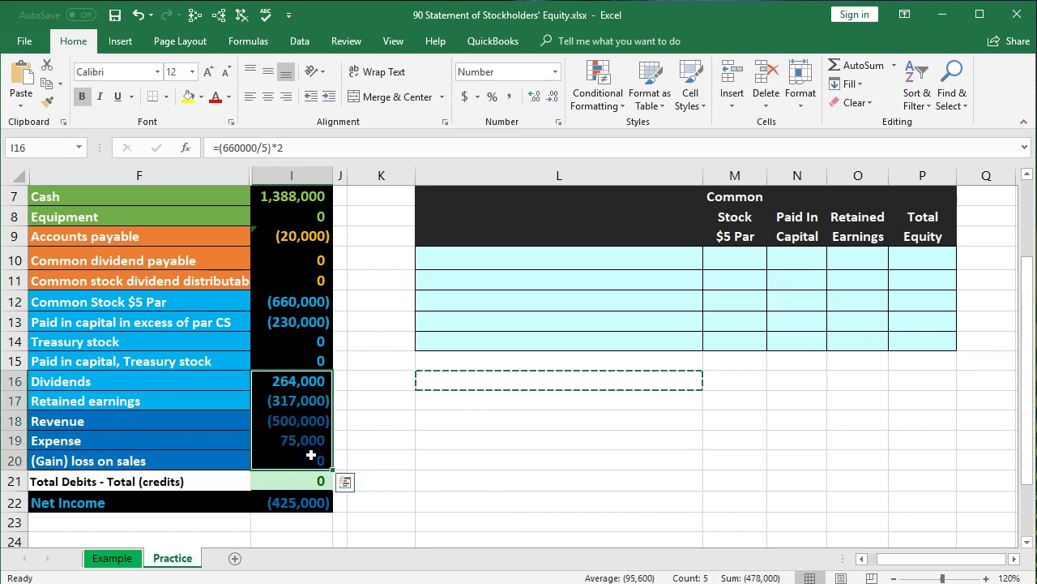
{"action": "left_click_drag", "start_coordinate": [275, 423], "coordinate": [306, 456]}
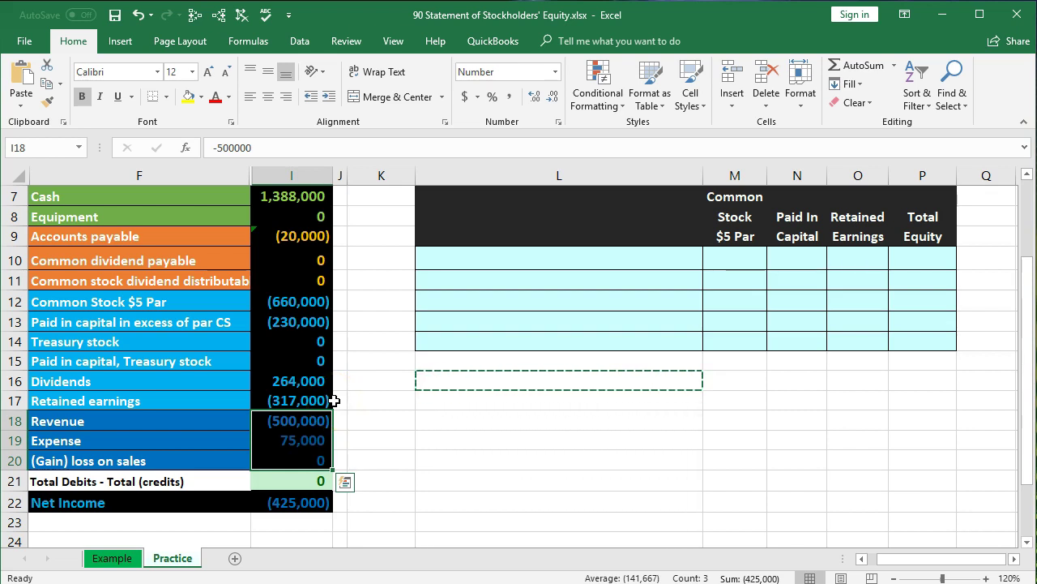
{"action": "left_click", "coordinate": [312, 380]}
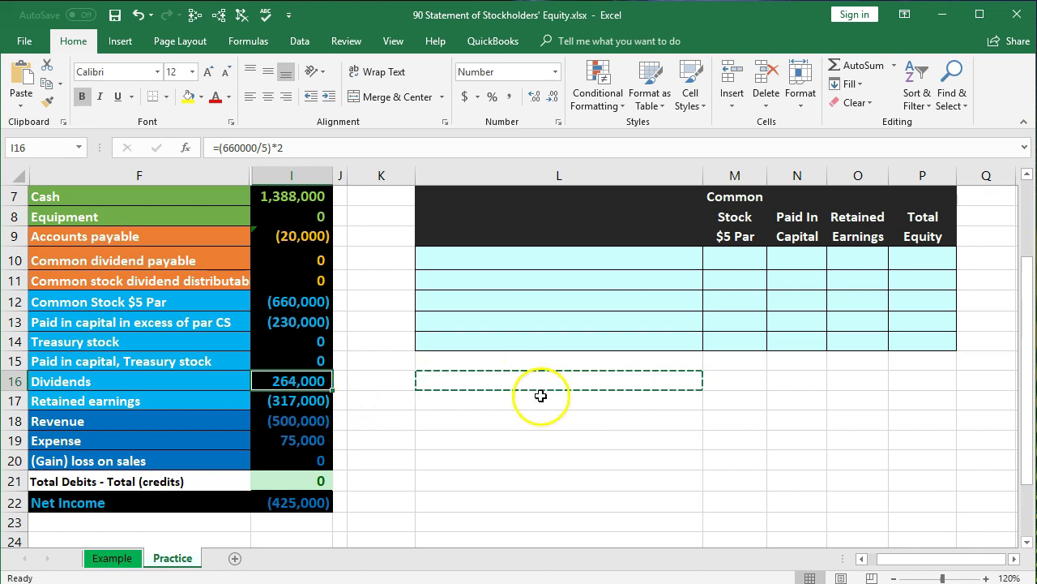
- Compare the statement's Retained Earnings heading with its related trial balance accounts, and check the sum of all equity balances in I12:I20
{"action": "scroll", "coordinate": [554, 419], "scroll_direction": "up", "scroll_amount": 1}
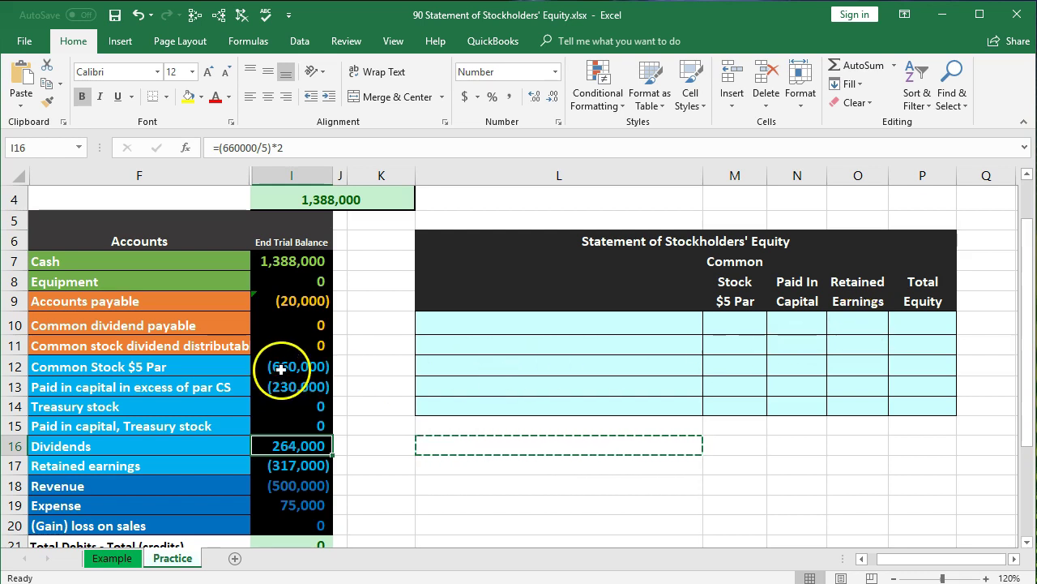
{"action": "left_click_drag", "start_coordinate": [279, 369], "coordinate": [280, 386]}
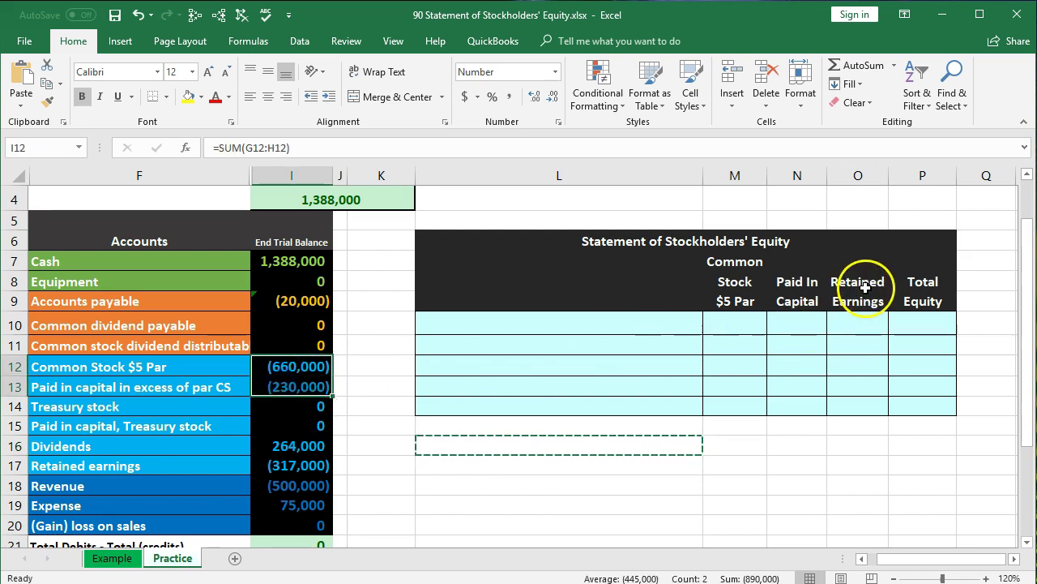
{"action": "left_click_drag", "start_coordinate": [865, 286], "coordinate": [862, 299]}
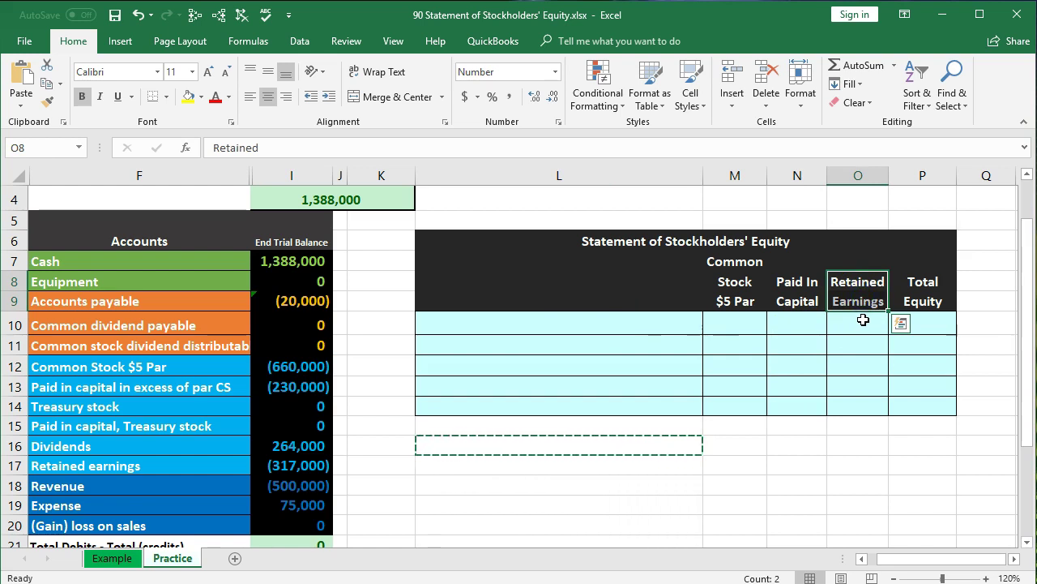
{"action": "scroll", "coordinate": [486, 421], "scroll_direction": "down", "scroll_amount": 1}
{"action": "left_click_drag", "start_coordinate": [316, 379], "coordinate": [307, 451]}
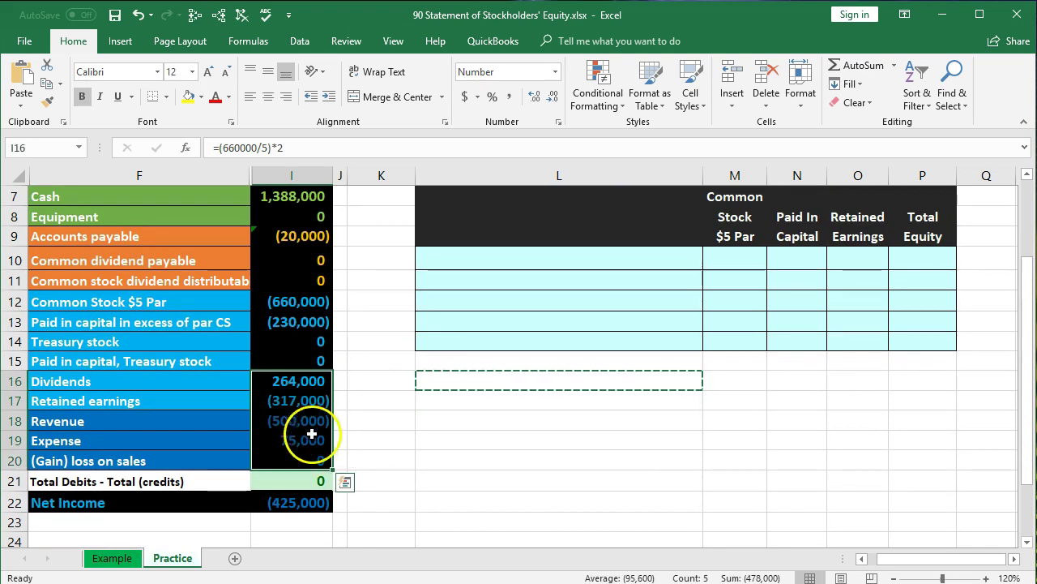
{"action": "left_click", "coordinate": [317, 306]}
{"action": "left_click_drag", "start_coordinate": [317, 306], "coordinate": [313, 458]}
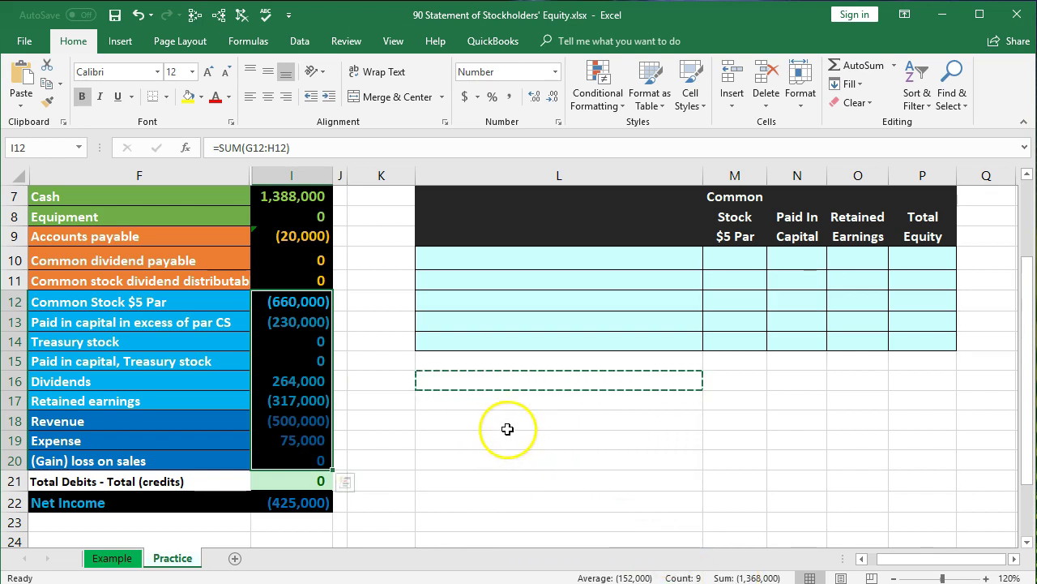
- Match the statement's empty first-row cells with the paid-in capital and retained earnings balances, and check the two treasury stock accounts
{"action": "scroll", "coordinate": [507, 428], "scroll_direction": "up", "scroll_amount": 1}
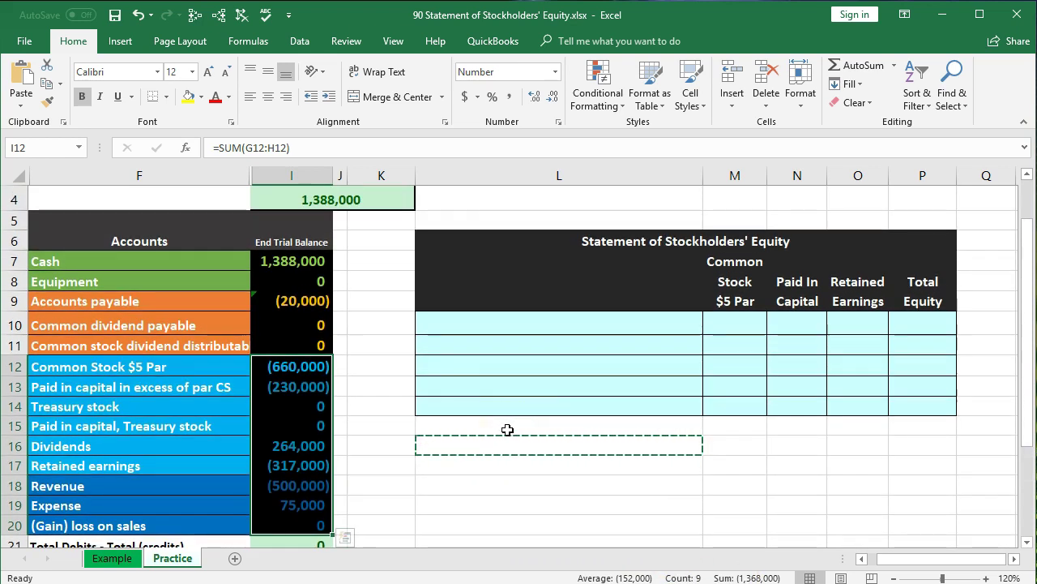
{"action": "left_click", "coordinate": [489, 322]}
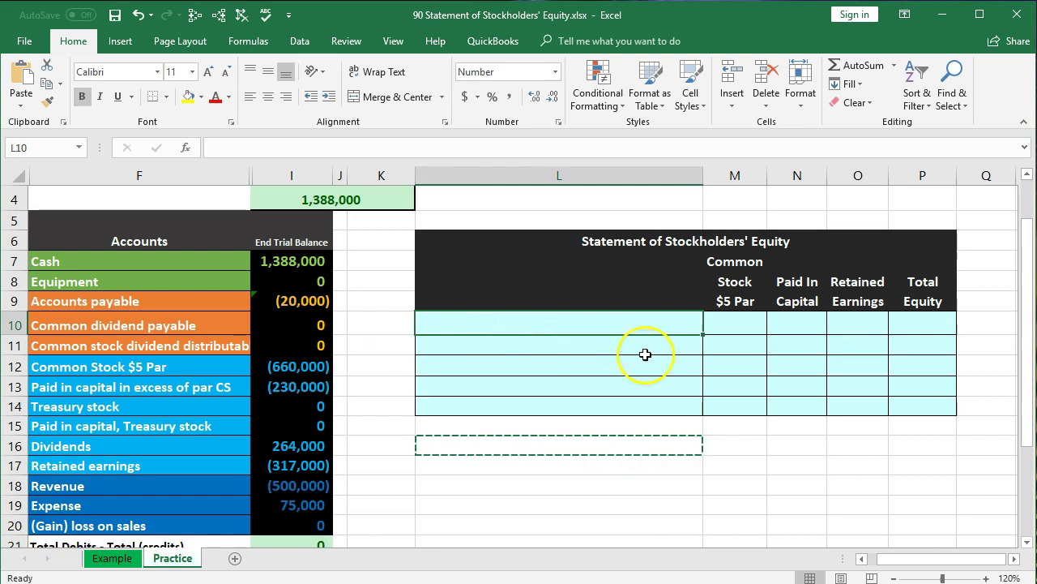
{"action": "left_click", "coordinate": [731, 321]}
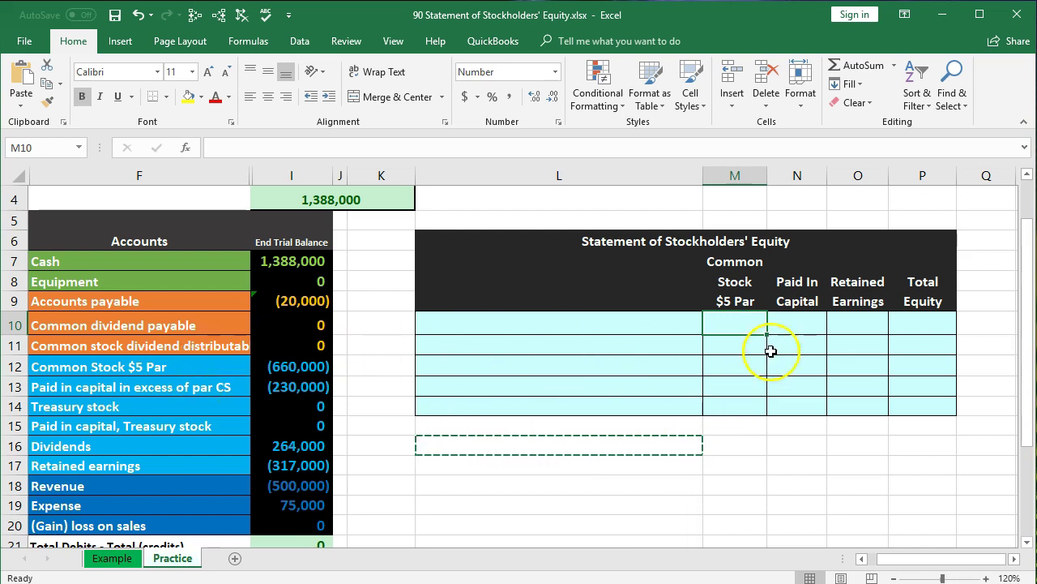
{"action": "left_click", "coordinate": [791, 323]}
{"action": "left_click", "coordinate": [307, 389]}
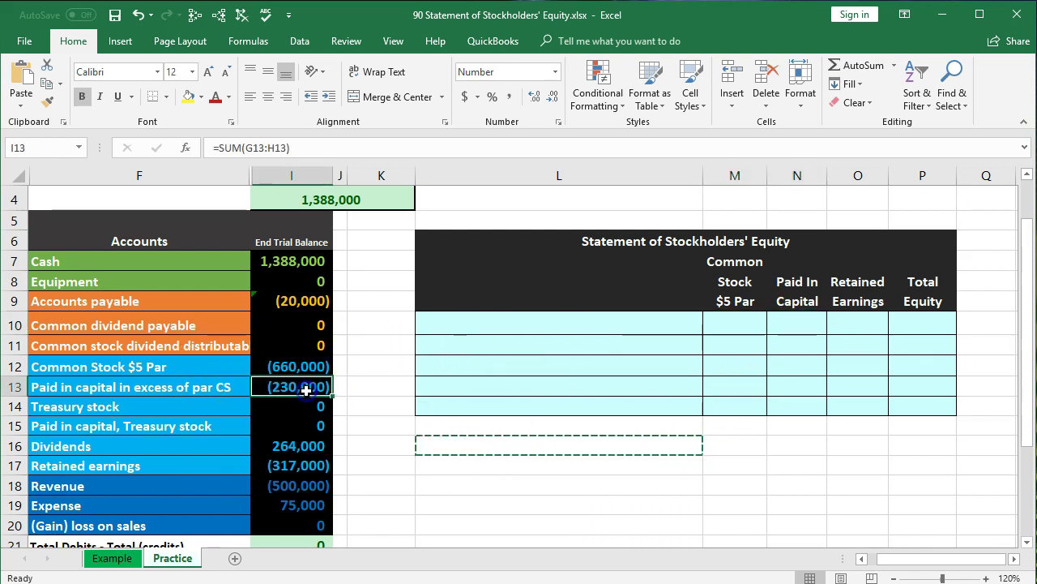
{"action": "left_click", "coordinate": [857, 323]}
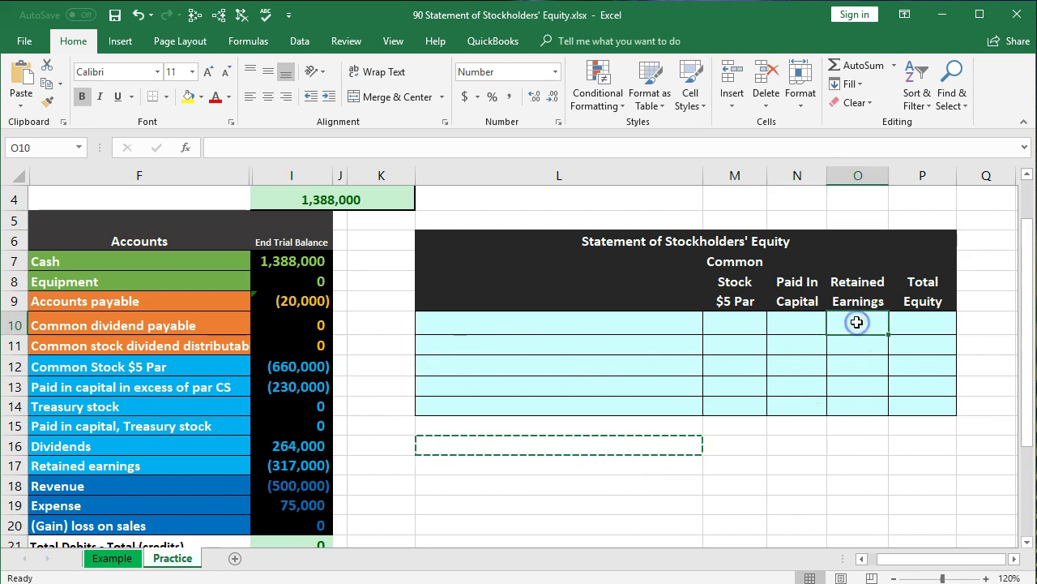
{"action": "left_click", "coordinate": [315, 465]}
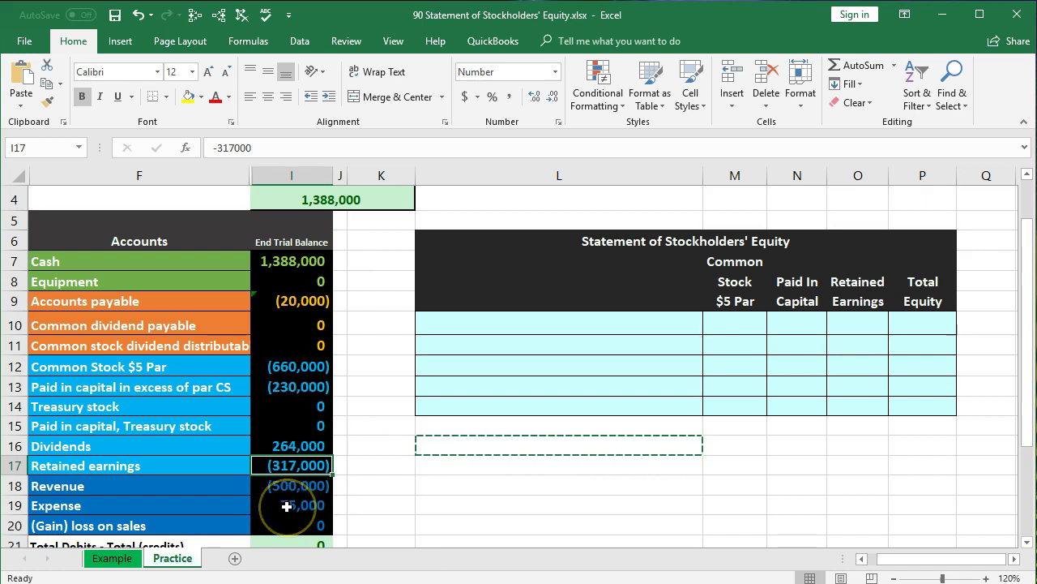
{"action": "left_click", "coordinate": [324, 405]}
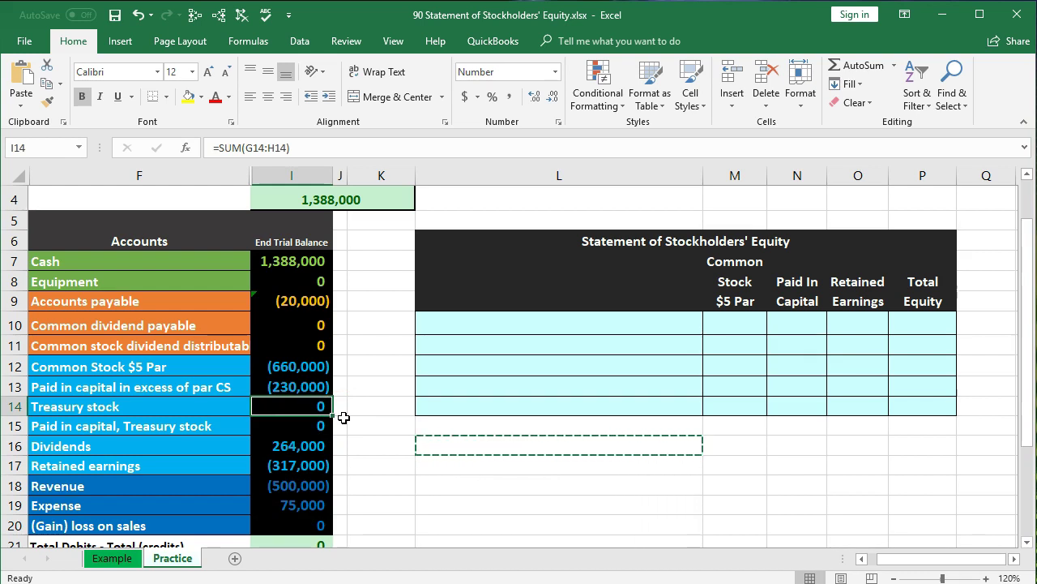
{"action": "key", "text": "Down"}
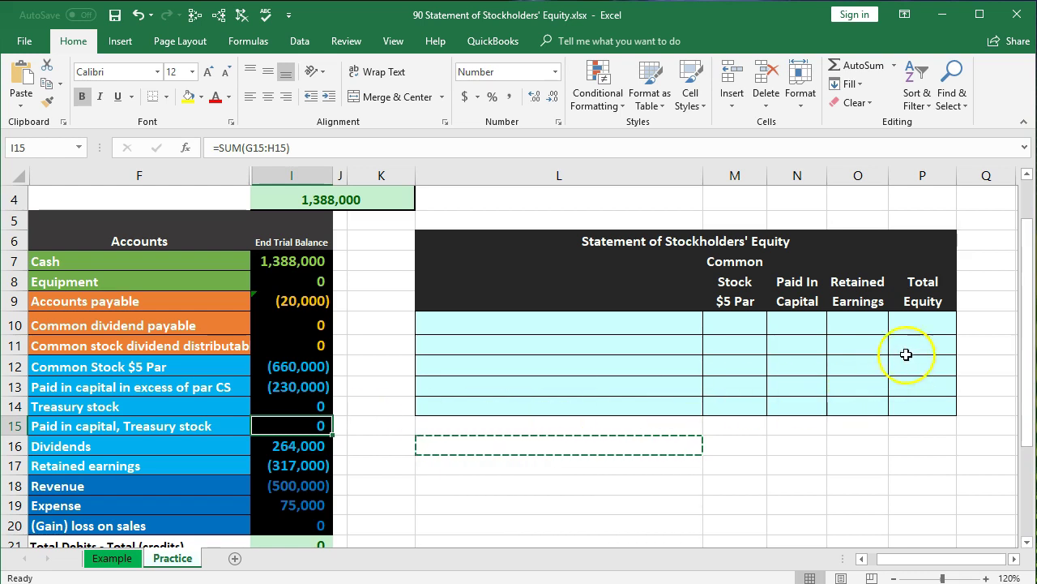
- Compare the statement's first Total Equity cell with the trial balance's common stock and paid-in capital rows and its dividends through (gain) loss rows
{"action": "left_click", "coordinate": [922, 333]}
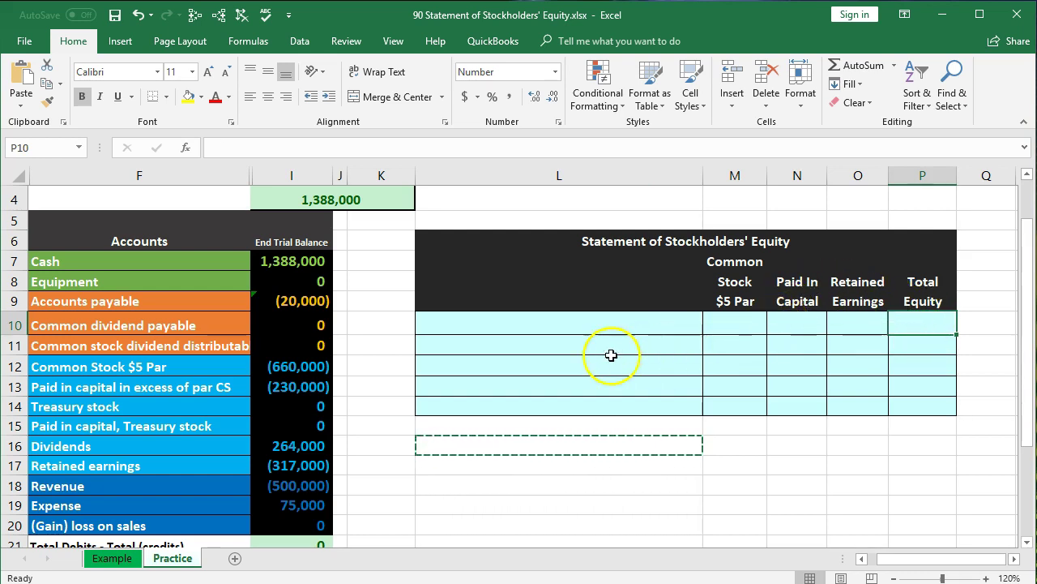
{"action": "left_click_drag", "start_coordinate": [188, 369], "coordinate": [292, 381]}
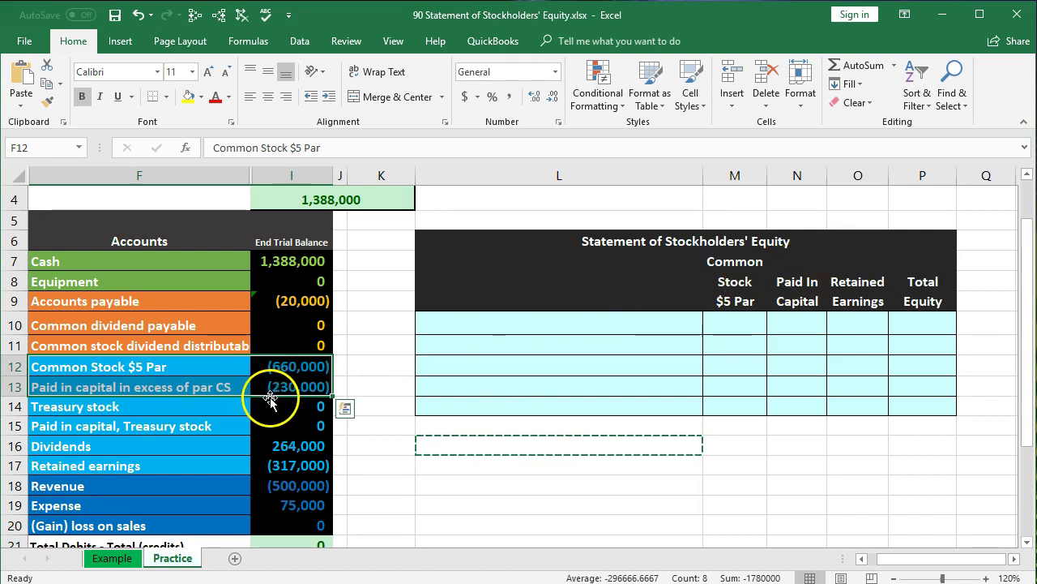
{"action": "left_click_drag", "start_coordinate": [222, 446], "coordinate": [266, 528]}
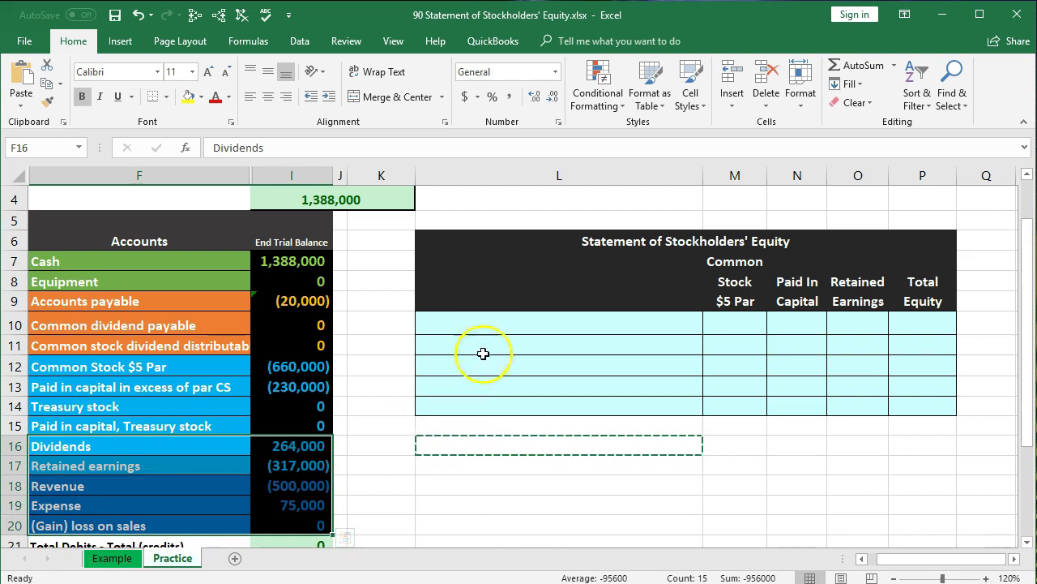
- Label the statement's first row "Balance Jan 1, 20x1" in L10
{"action": "left_click", "coordinate": [482, 326]}
{"action": "type", "text": "B"}
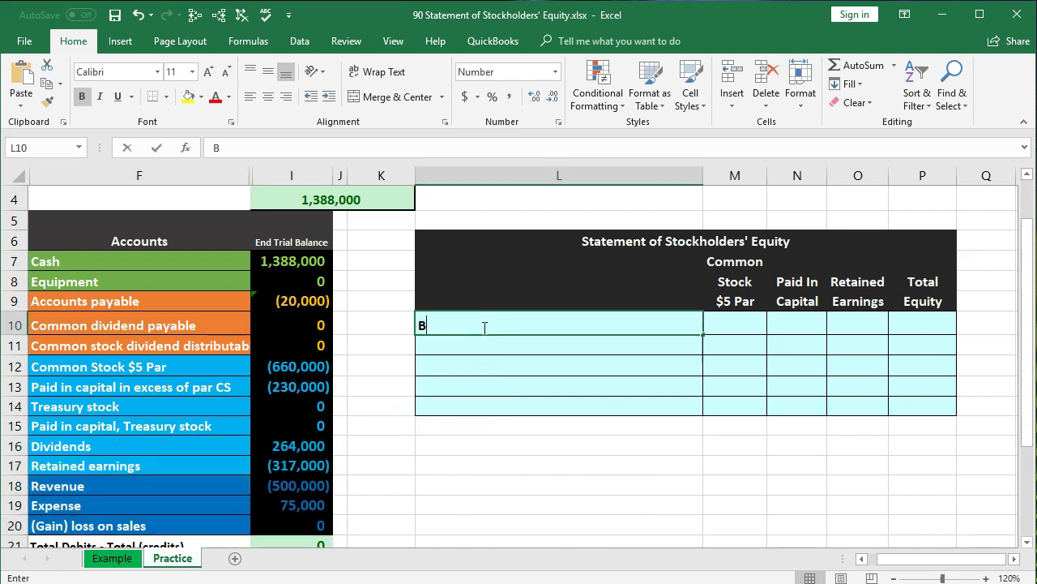
{"action": "type", "text": "alance Jan"}
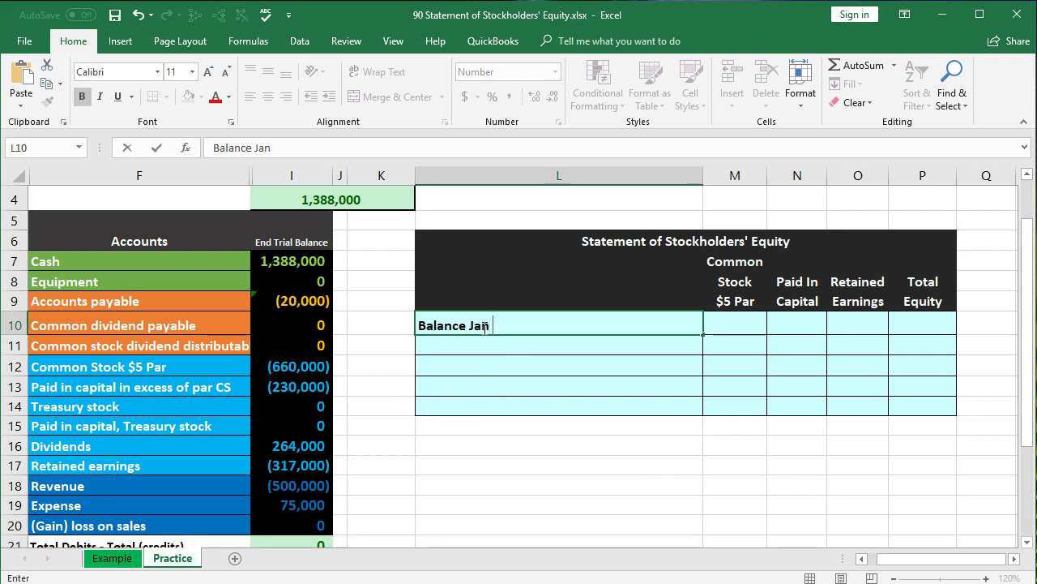
{"action": "type", "text": " 1, 20x1"}
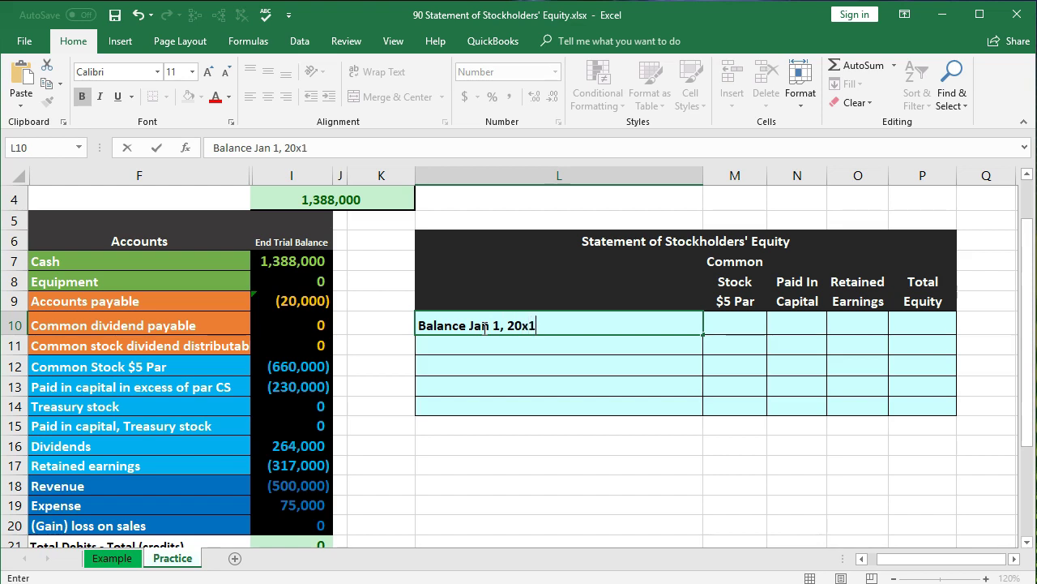
{"action": "key", "text": "Return"}
- Fill the opening balance row's Common Stock $5 Par cell, M10, with the sign-reversed trial balance amount using =-I12
{"action": "key", "text": "Up"}
{"action": "key", "text": "Right"}
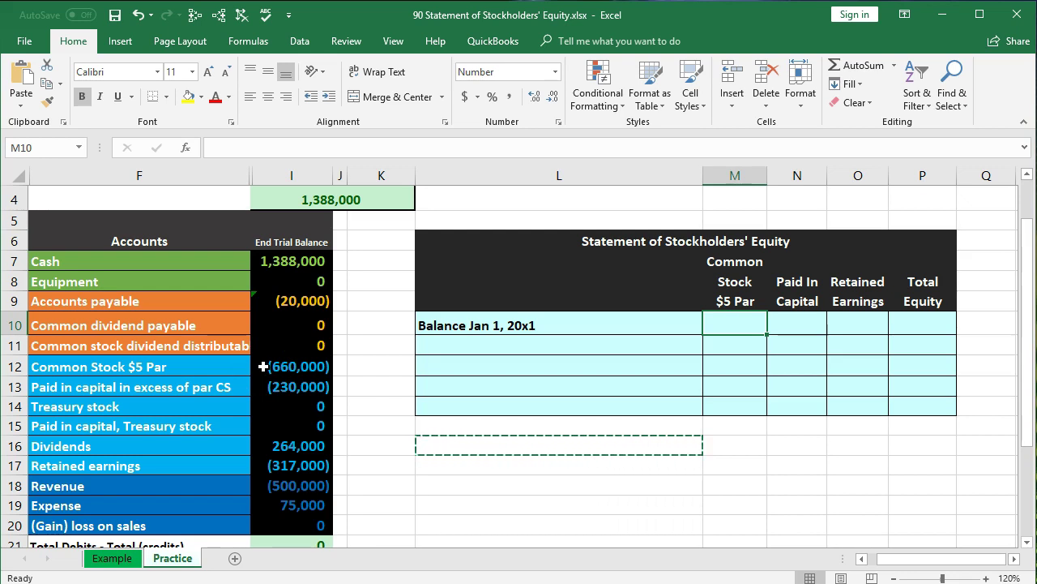
{"action": "left_click", "coordinate": [263, 368]}
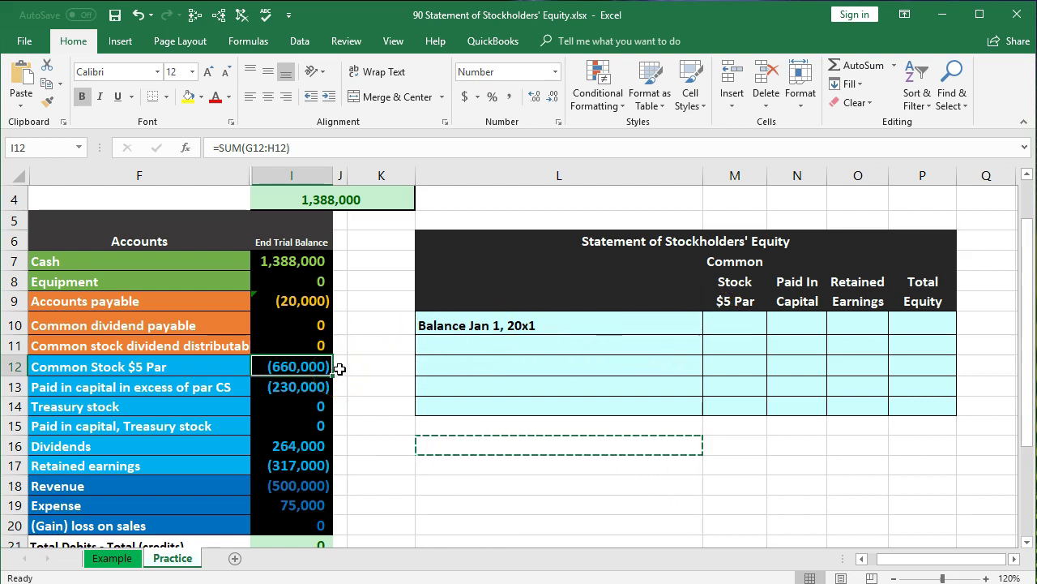
{"action": "left_click_drag", "start_coordinate": [339, 366], "coordinate": [337, 385]}
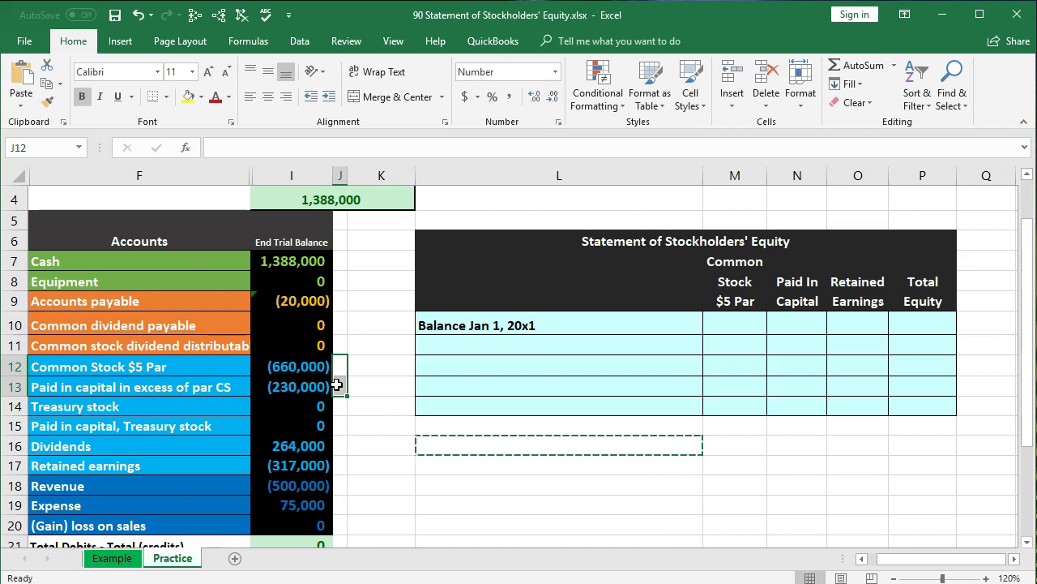
{"action": "left_click", "coordinate": [726, 319]}
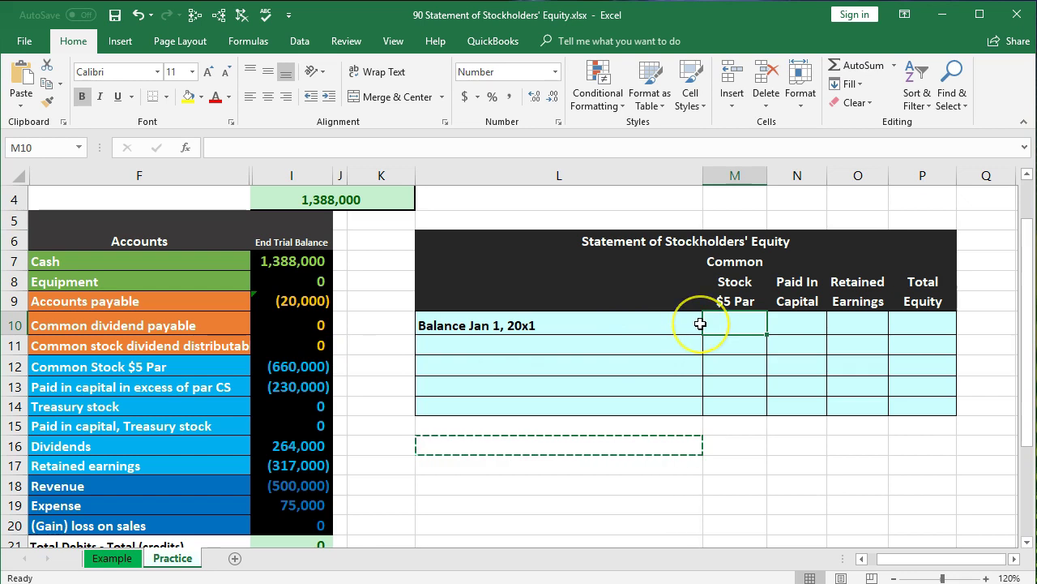
{"action": "type", "text": "-"}
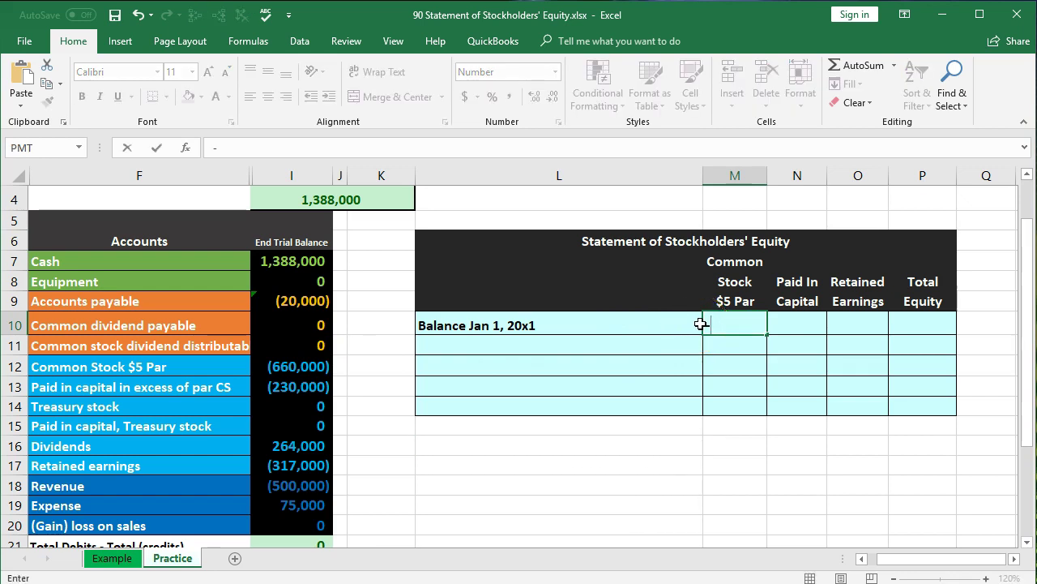
{"action": "left_click", "coordinate": [328, 366]}
{"action": "key", "text": "Return"}
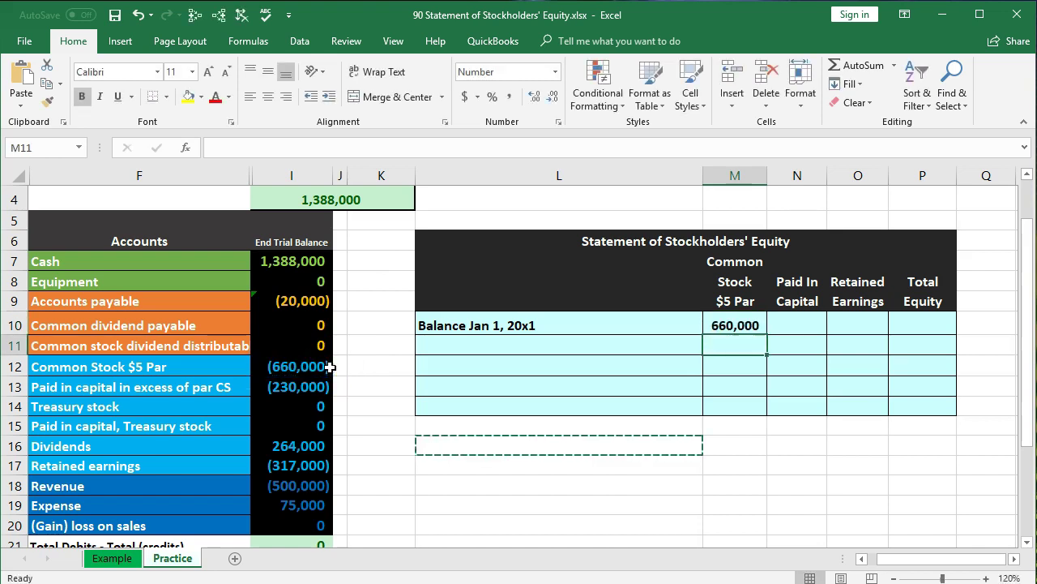
{"action": "left_click", "coordinate": [735, 324]}
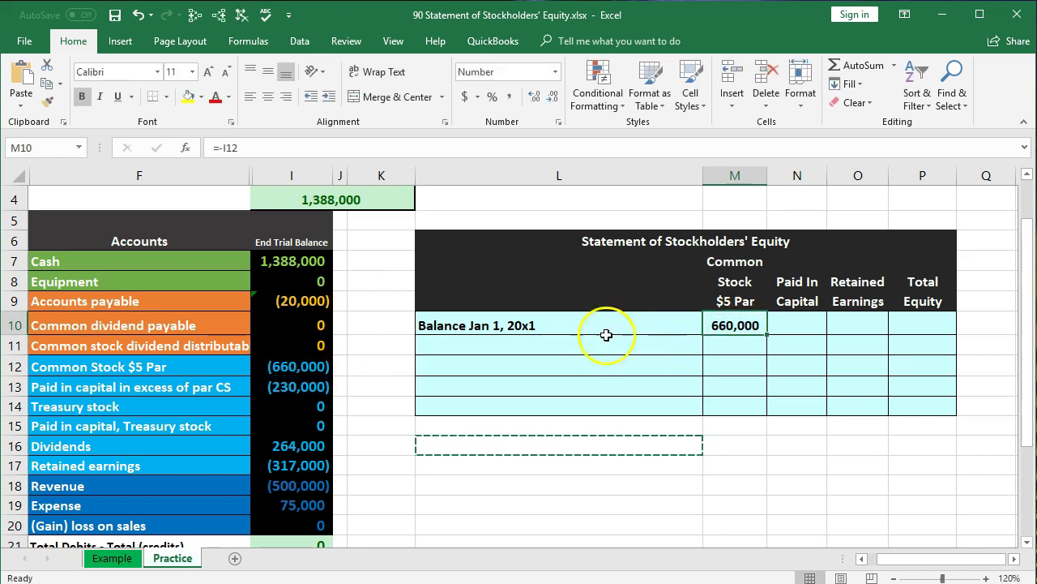
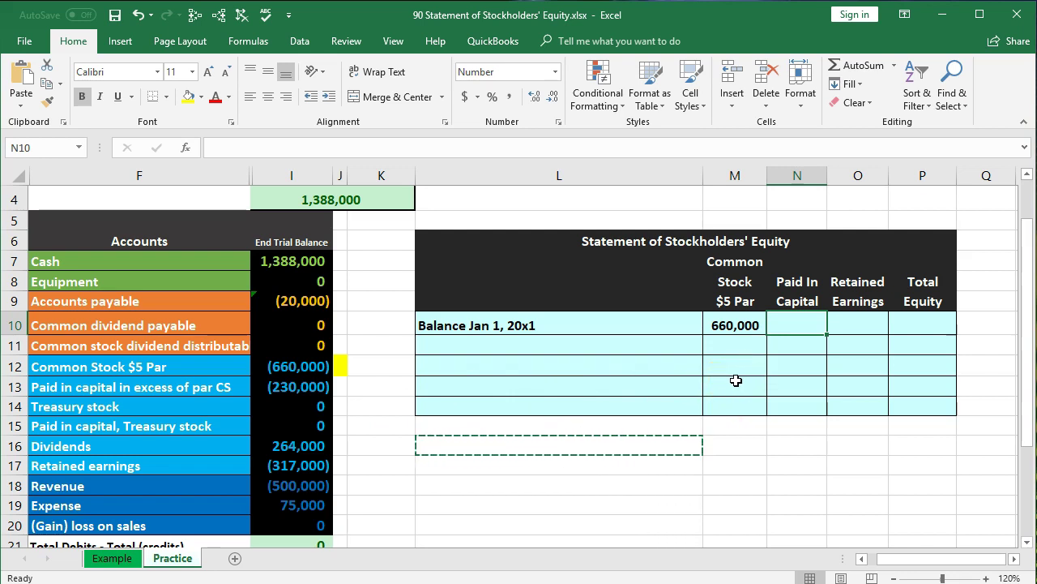
- Set the opening Paid In Capital cell, N10, to -I13 and mark the account as used with yellow fill in J13
{"action": "type", "text": "-"}
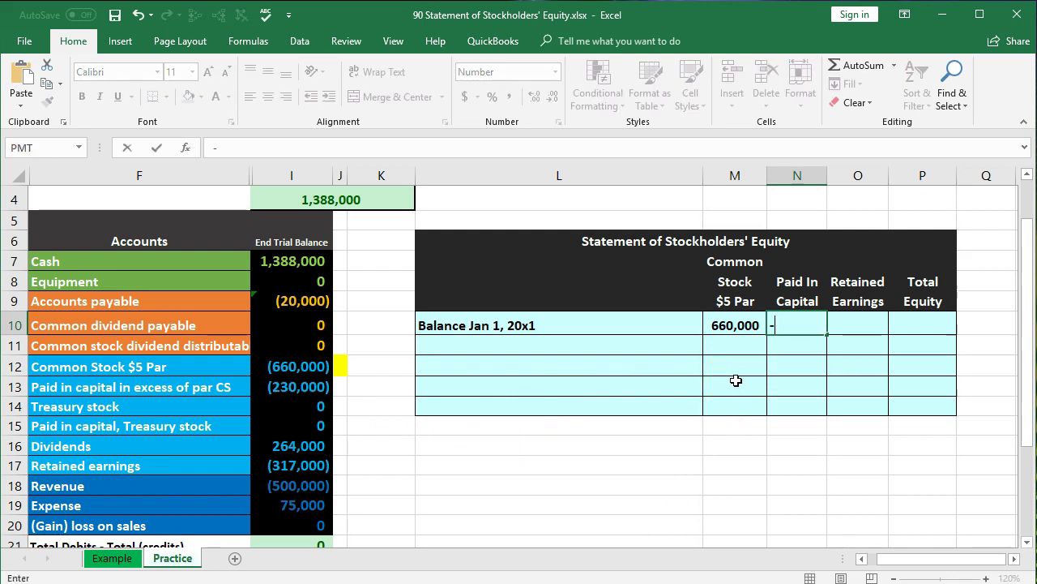
{"action": "left_click", "coordinate": [321, 387]}
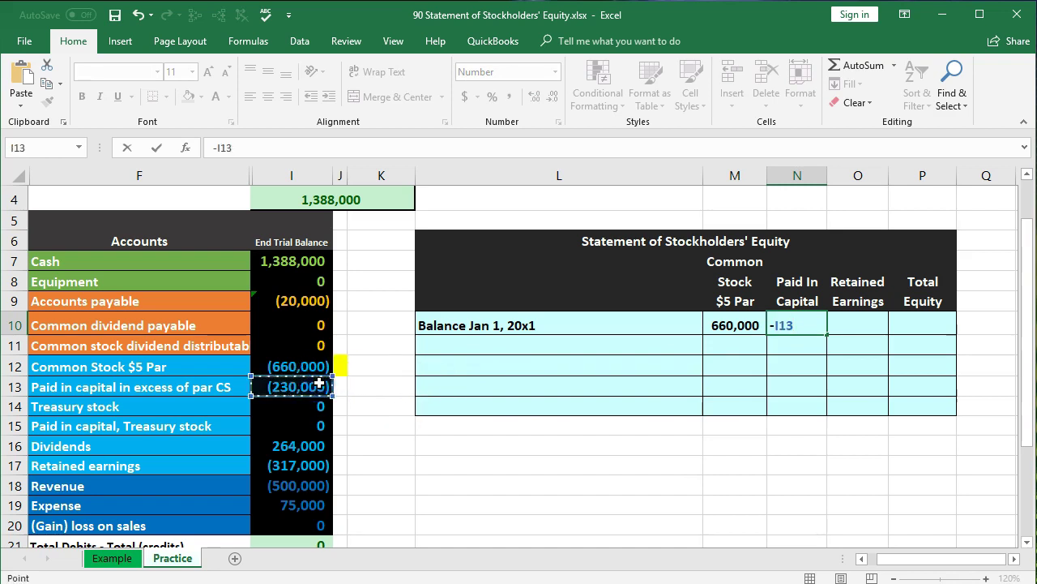
{"action": "key", "text": "Return"}
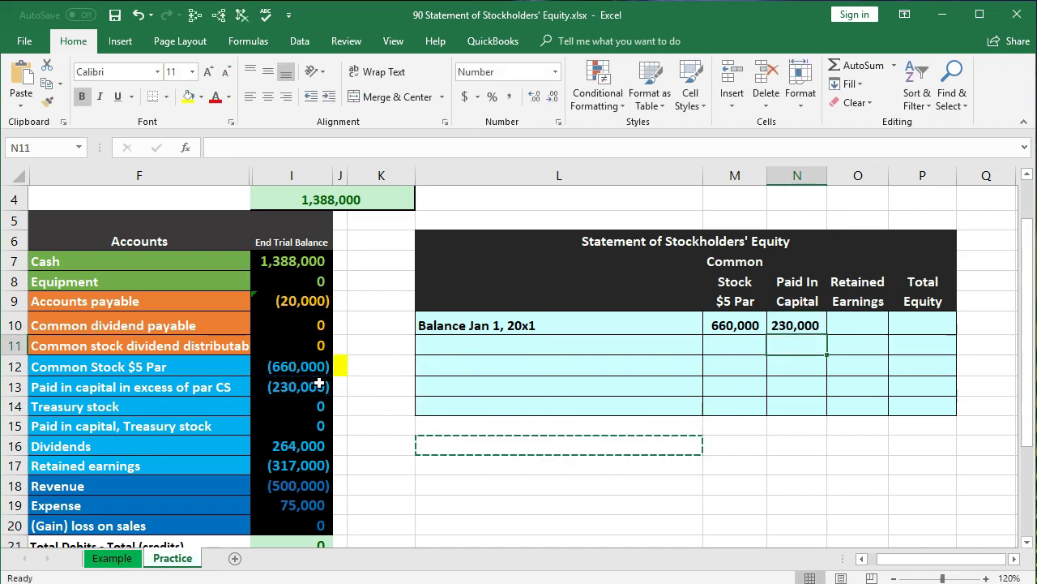
{"action": "right_click", "coordinate": [340, 387]}
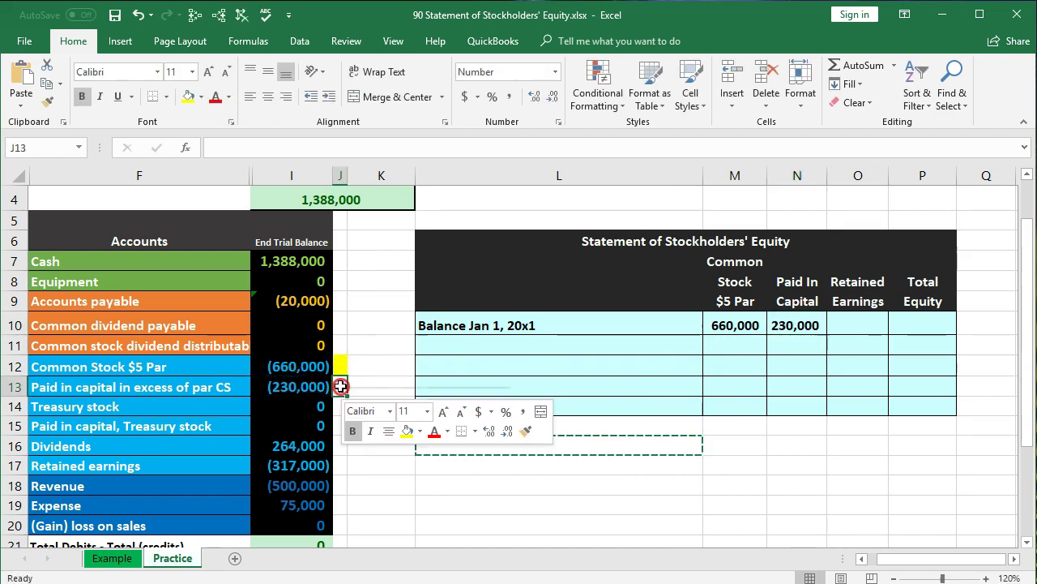
{"action": "left_click", "coordinate": [406, 433]}
{"action": "left_click", "coordinate": [396, 502]}
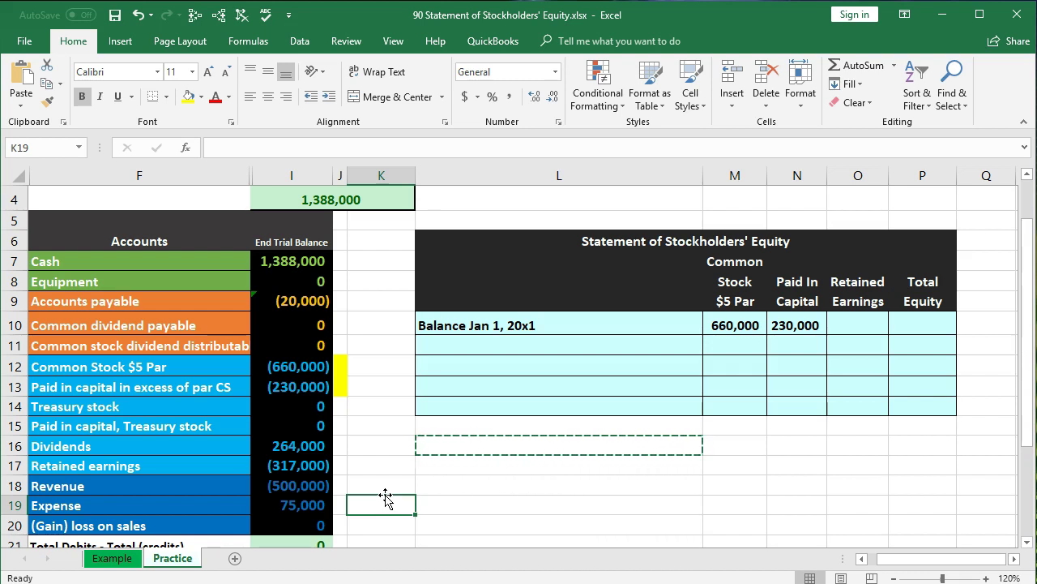
- Examine the trial balance's retained earnings, revenue, expense and dividends amounts to decide which belongs in the opening balance
{"action": "left_click_drag", "start_coordinate": [232, 470], "coordinate": [281, 468]}
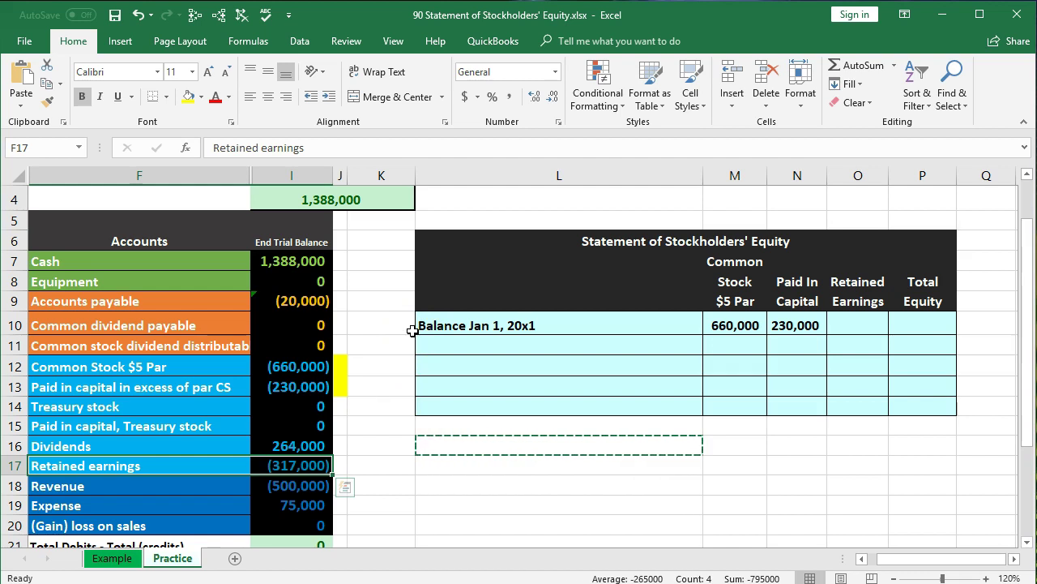
{"action": "left_click", "coordinate": [302, 488]}
{"action": "left_click_drag", "start_coordinate": [302, 488], "coordinate": [303, 505]}
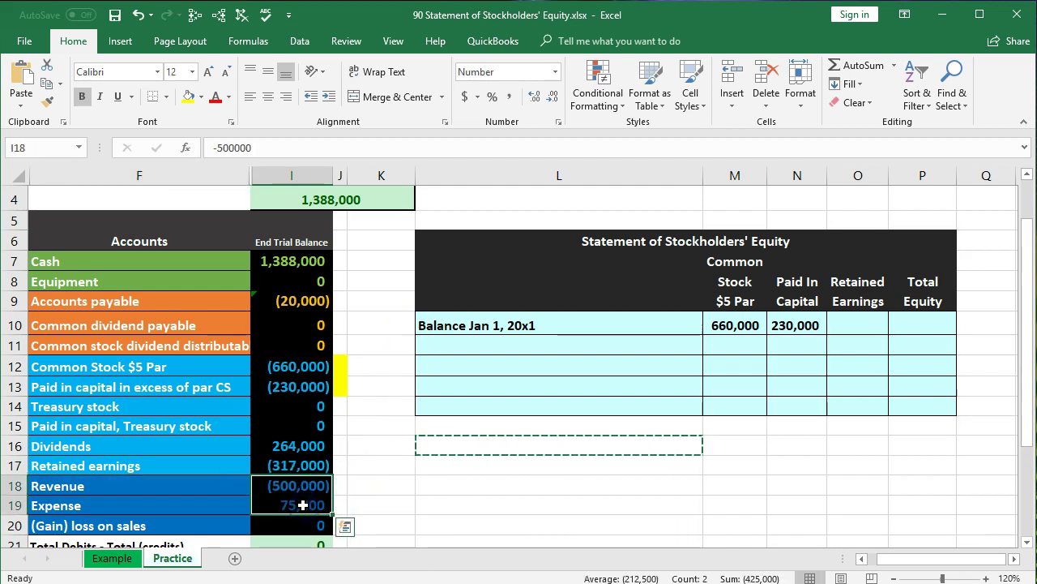
{"action": "left_click", "coordinate": [292, 446]}
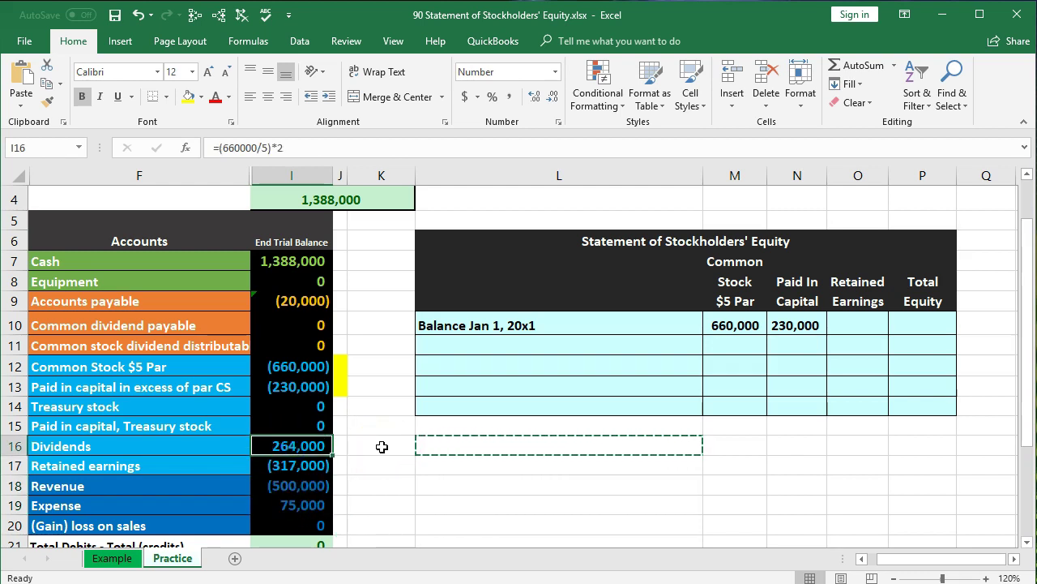
{"action": "left_click", "coordinate": [255, 447]}
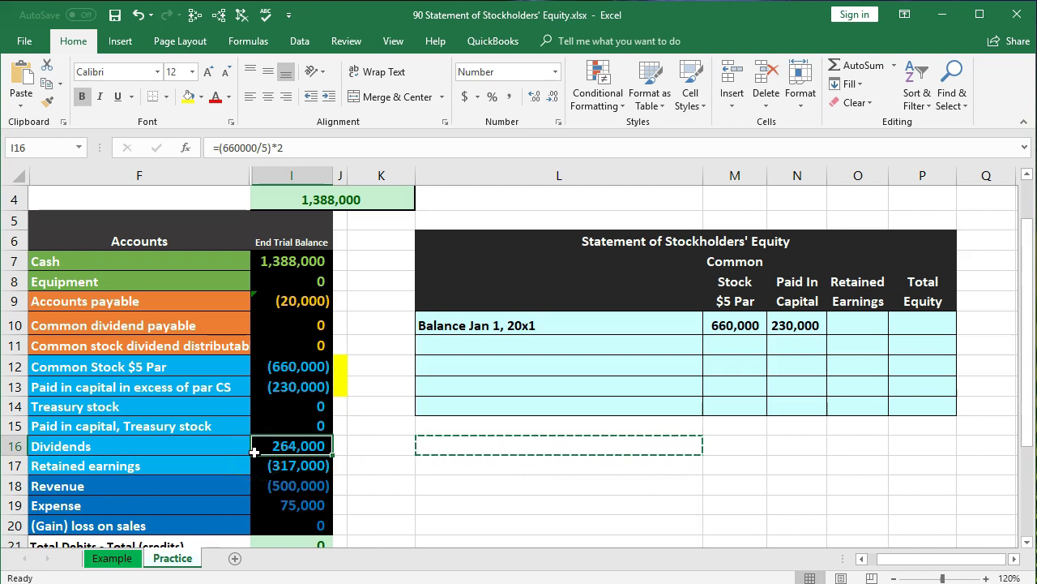
{"action": "left_click", "coordinate": [242, 467]}
{"action": "left_click", "coordinate": [243, 467]}
{"action": "left_click", "coordinate": [254, 467]}
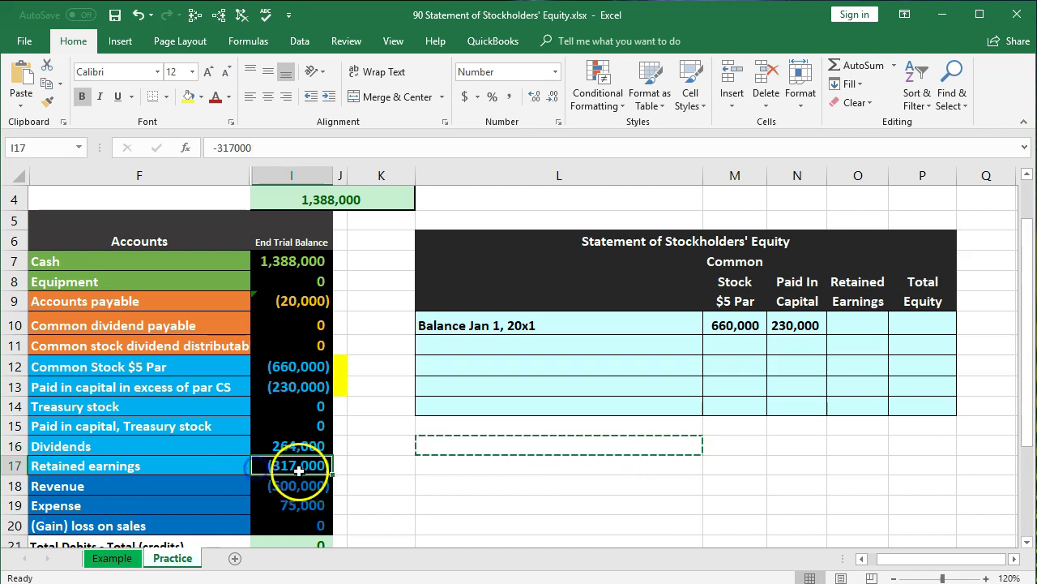
- Check the sum of dividends, retained earnings, revenue and expense in I16:I19 against the retained earnings balance alone in I17
{"action": "scroll", "coordinate": [254, 474], "scroll_direction": "down", "scroll_amount": 1}
{"action": "left_click_drag", "start_coordinate": [278, 379], "coordinate": [303, 444]}
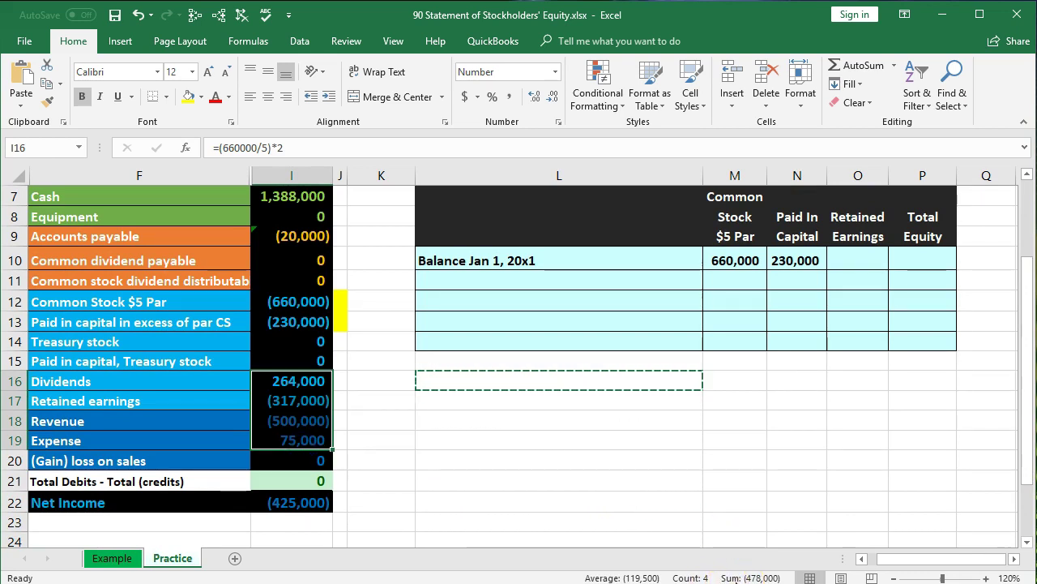
{"action": "left_click", "coordinate": [315, 400]}
{"action": "left_click", "coordinate": [845, 260]}
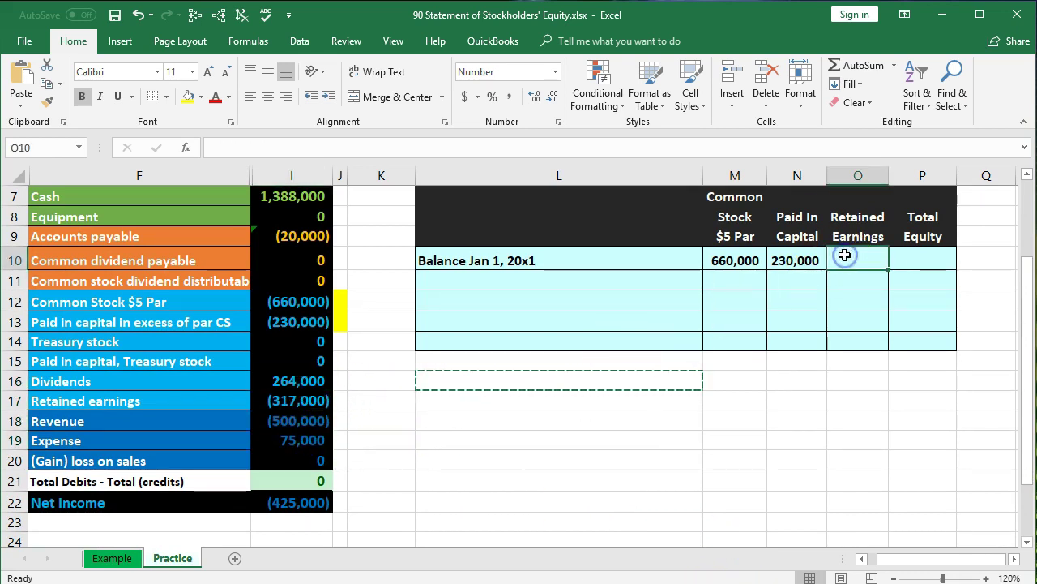
{"action": "scroll", "coordinate": [702, 417], "scroll_direction": "up", "scroll_amount": 1}
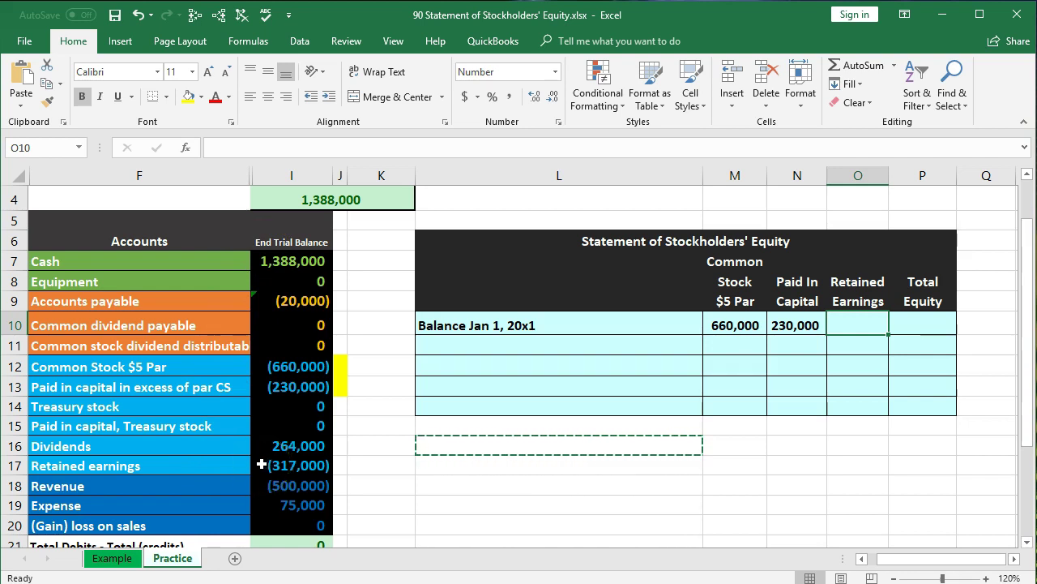
{"action": "left_click_drag", "start_coordinate": [274, 446], "coordinate": [276, 507]}
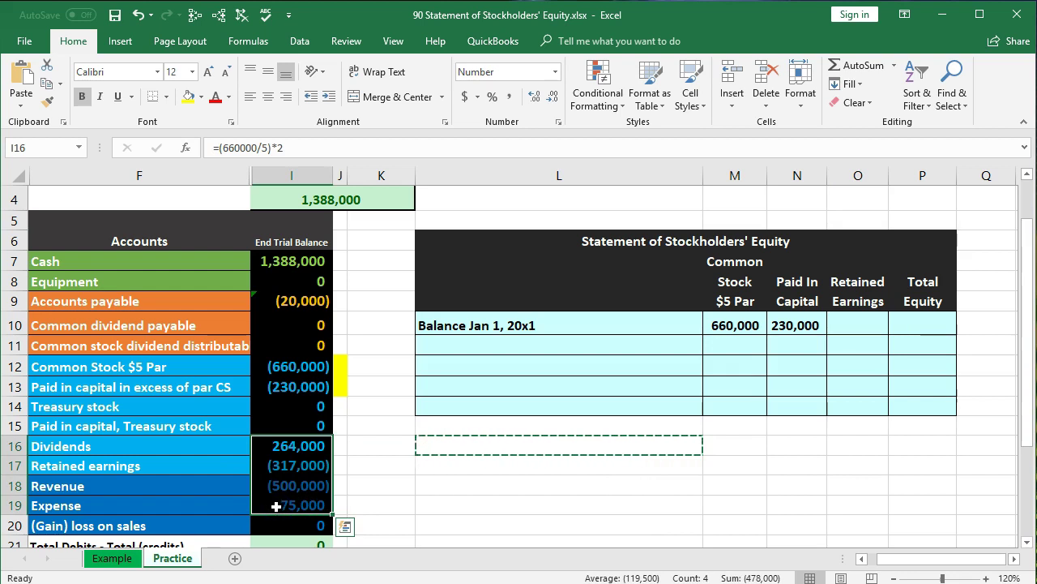
{"action": "left_click", "coordinate": [274, 465]}
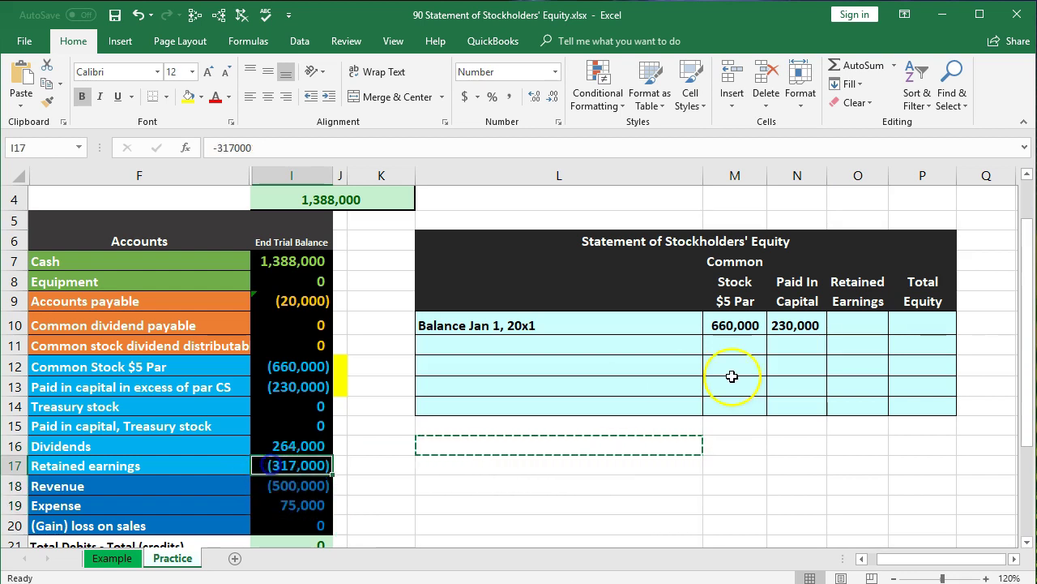
- Set the opening Retained Earnings cell, O10, to -I17 and mark the account as used with yellow fill in J17
{"action": "left_click", "coordinate": [864, 326]}
{"action": "type", "text": "-"}
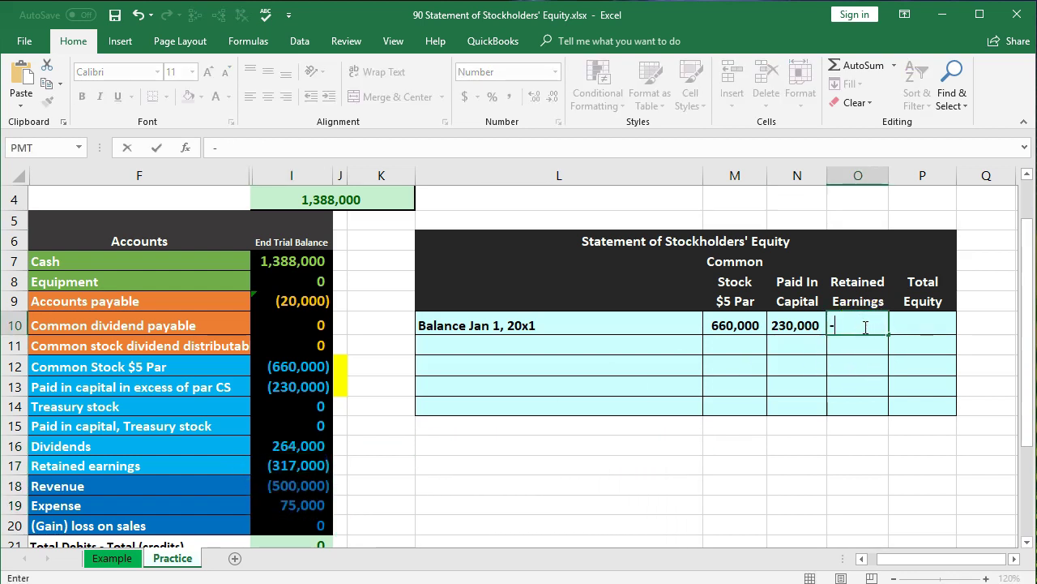
{"action": "left_click", "coordinate": [300, 464]}
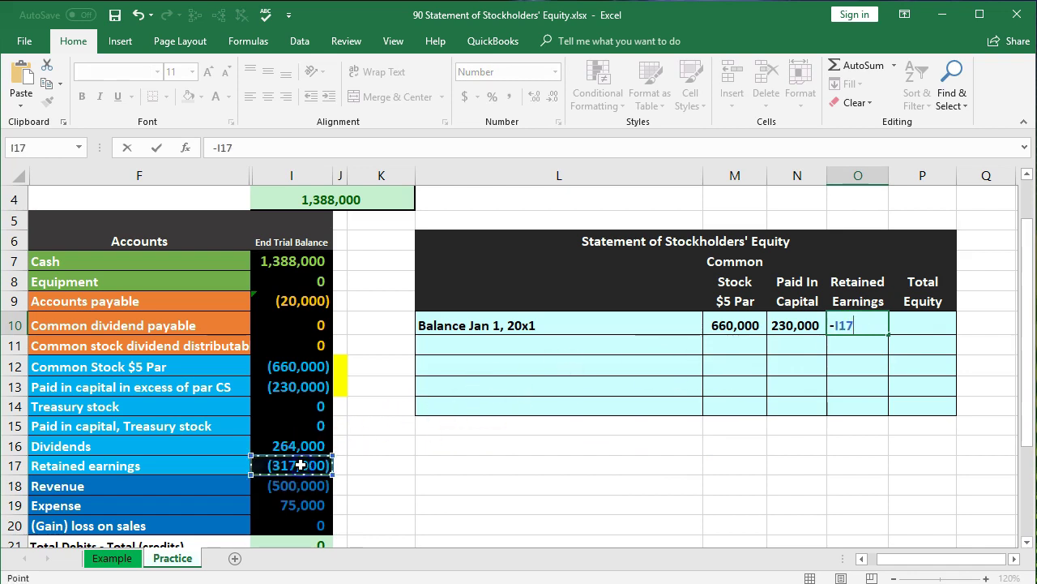
{"action": "key", "text": "Return"}
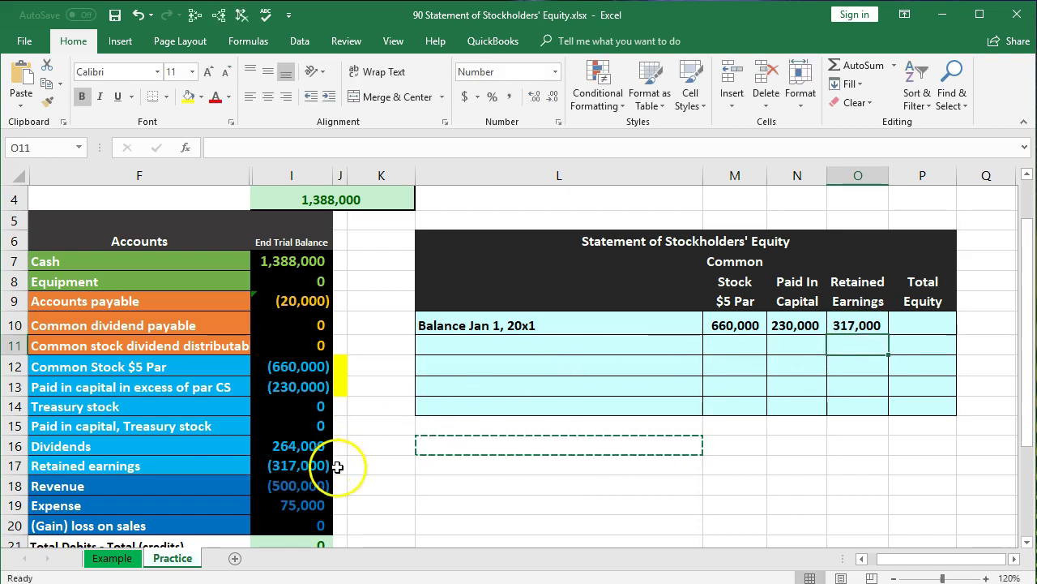
{"action": "right_click", "coordinate": [337, 465]}
{"action": "key", "text": "Escape"}
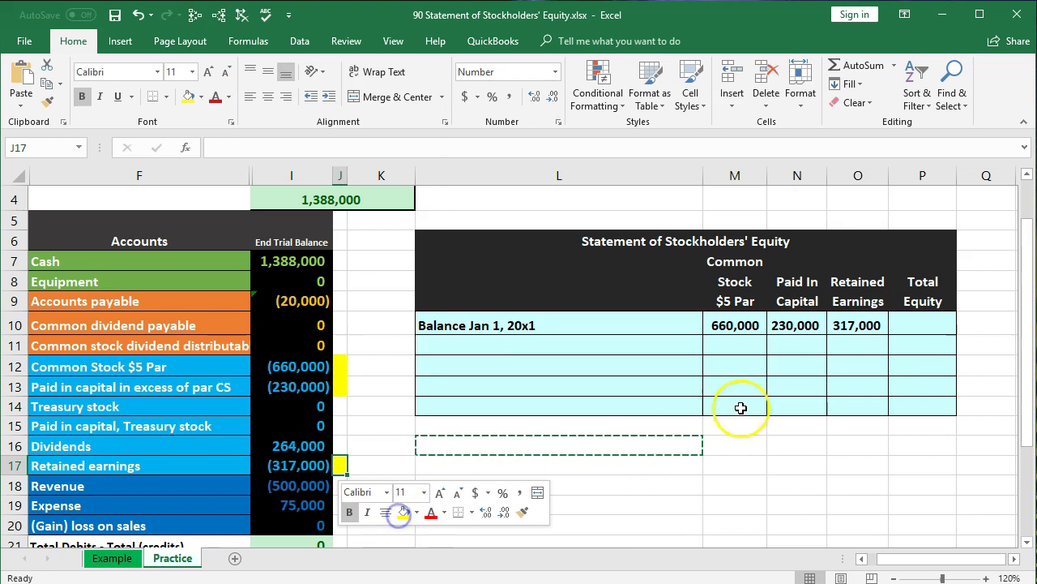
{"action": "left_click", "coordinate": [734, 406]}
- Total the opening balance row in P10 with =SUM(M10:O10) and fit column P's width to its contents
{"action": "left_click_drag", "start_coordinate": [737, 325], "coordinate": [870, 325]}
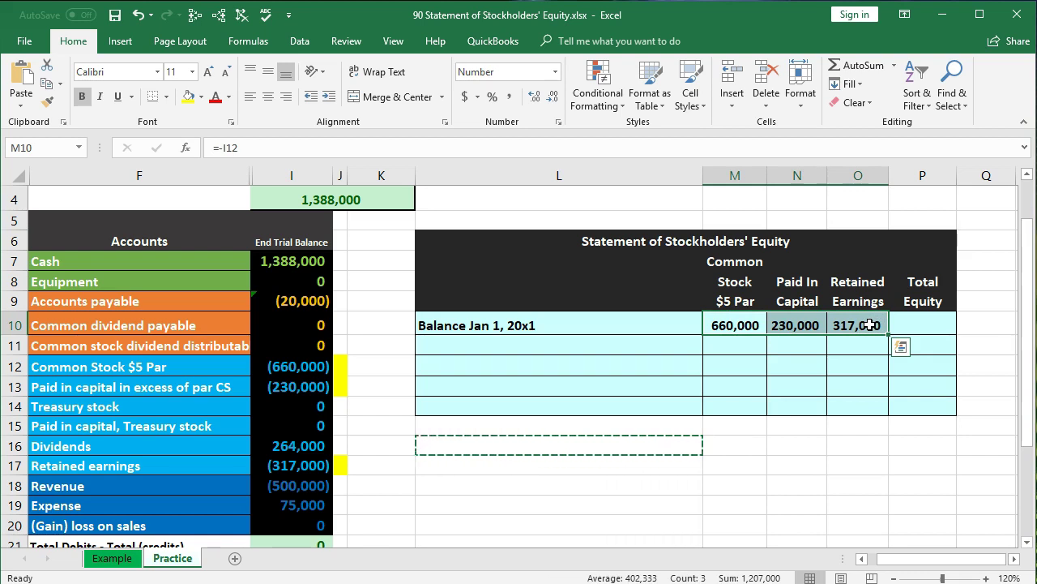
{"action": "left_click", "coordinate": [922, 320]}
{"action": "type", "text": "=sum"}
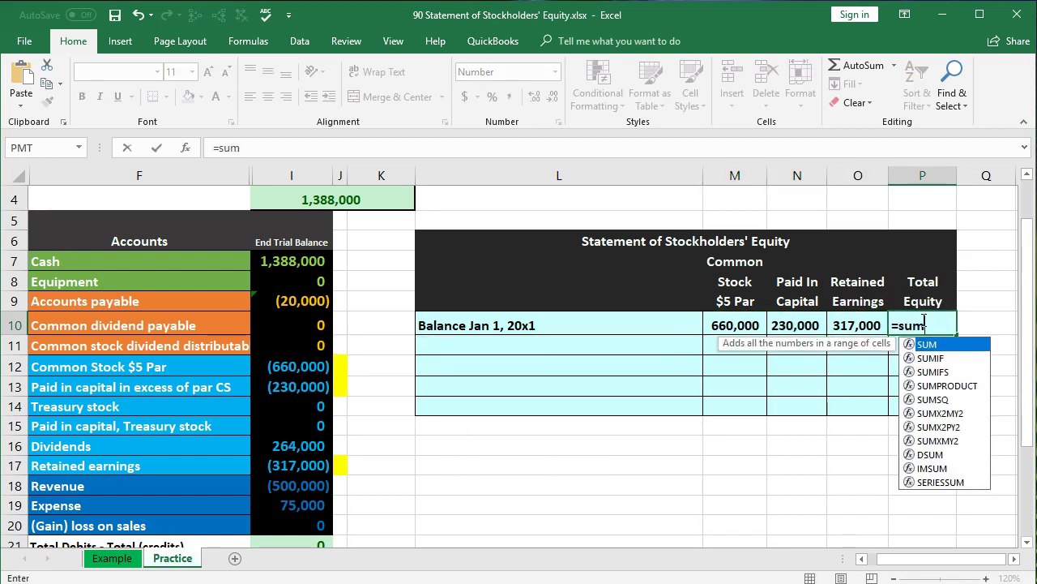
{"action": "key", "text": "Tab"}
{"action": "left_click_drag", "start_coordinate": [741, 324], "coordinate": [839, 325]}
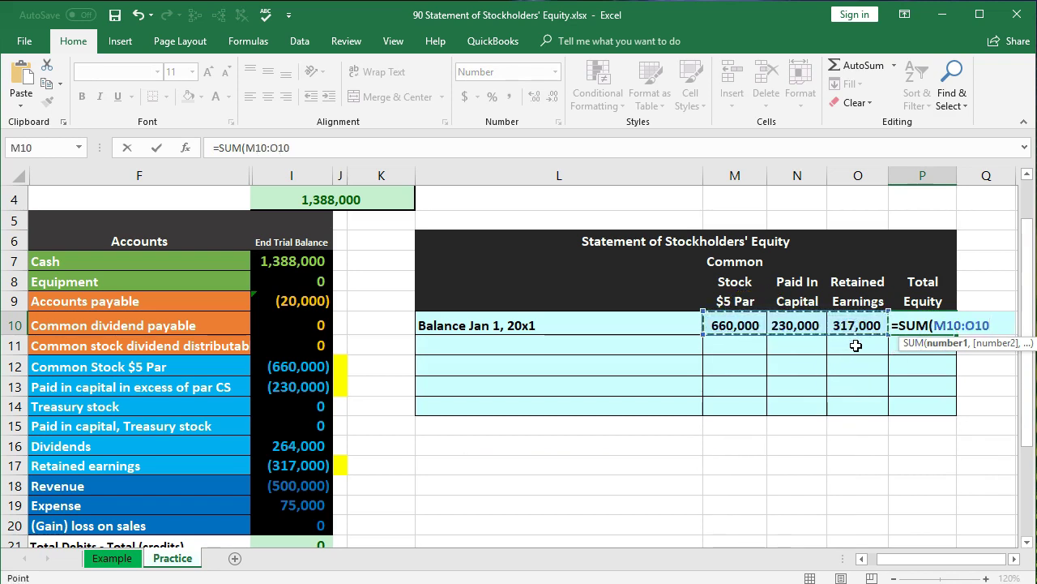
{"action": "key", "text": "Return"}
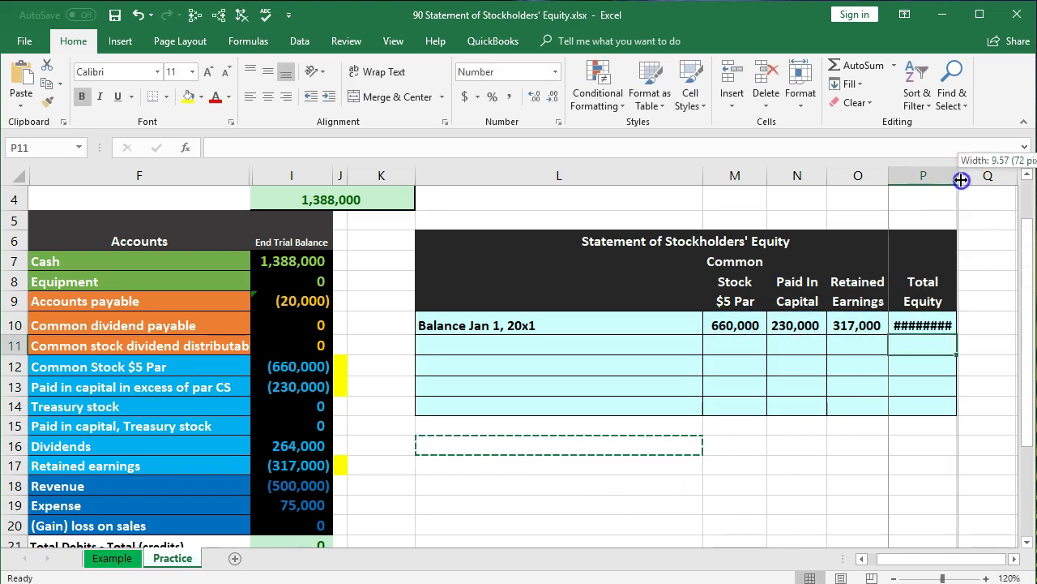
{"action": "double_click", "coordinate": [957, 175]}
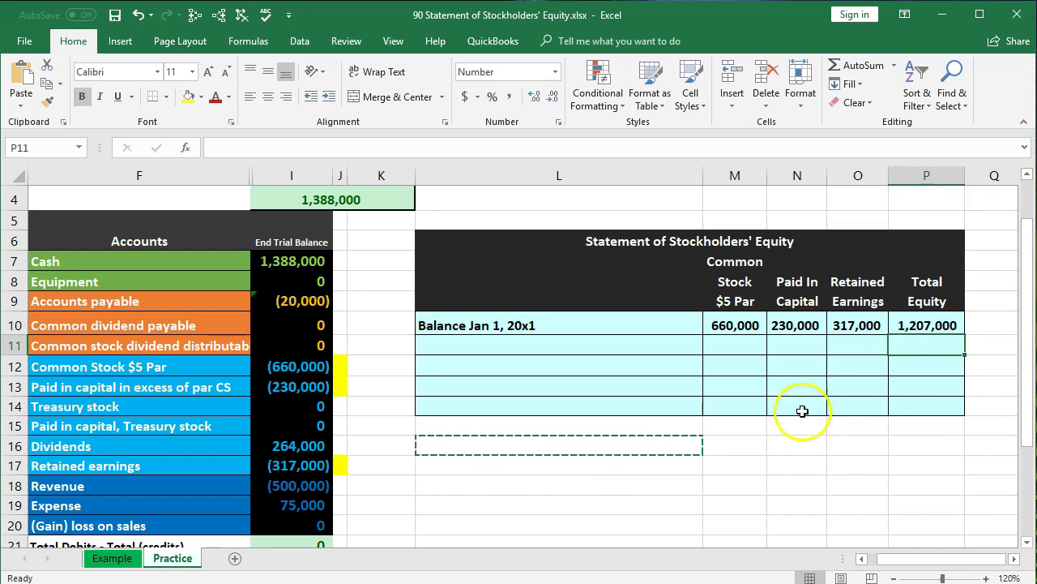
- Label the row below the opening balance, in L11, as "Plus net income"
{"action": "left_click_drag", "start_coordinate": [736, 320], "coordinate": [792, 400]}
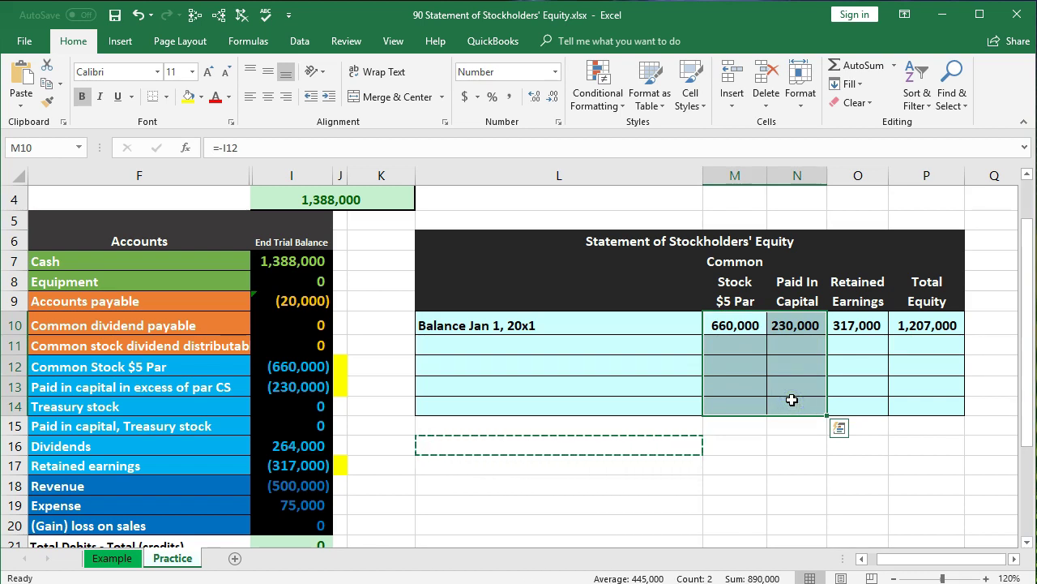
{"action": "left_click_drag", "start_coordinate": [850, 348], "coordinate": [850, 384]}
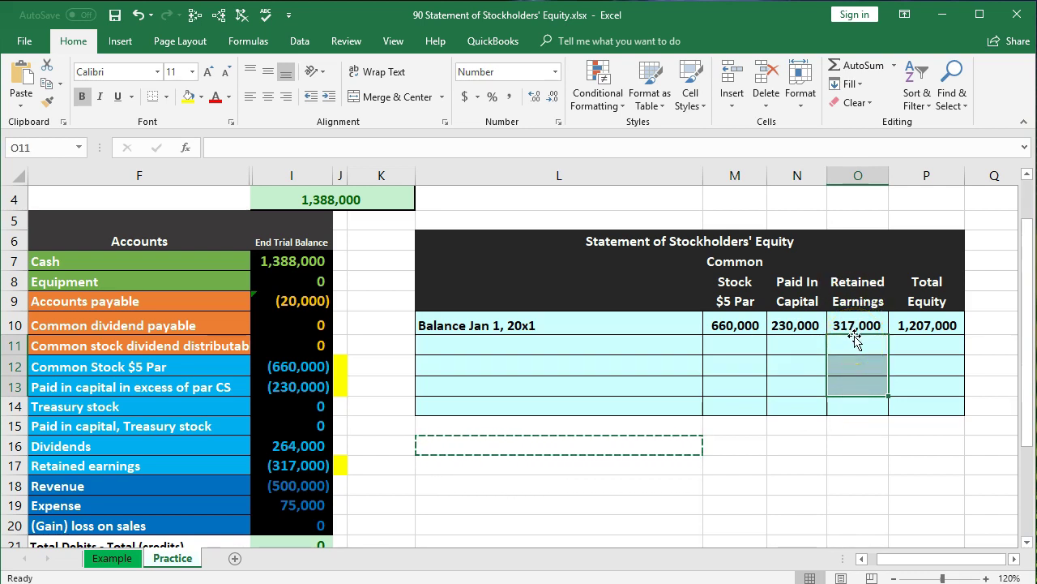
{"action": "left_click", "coordinate": [523, 342]}
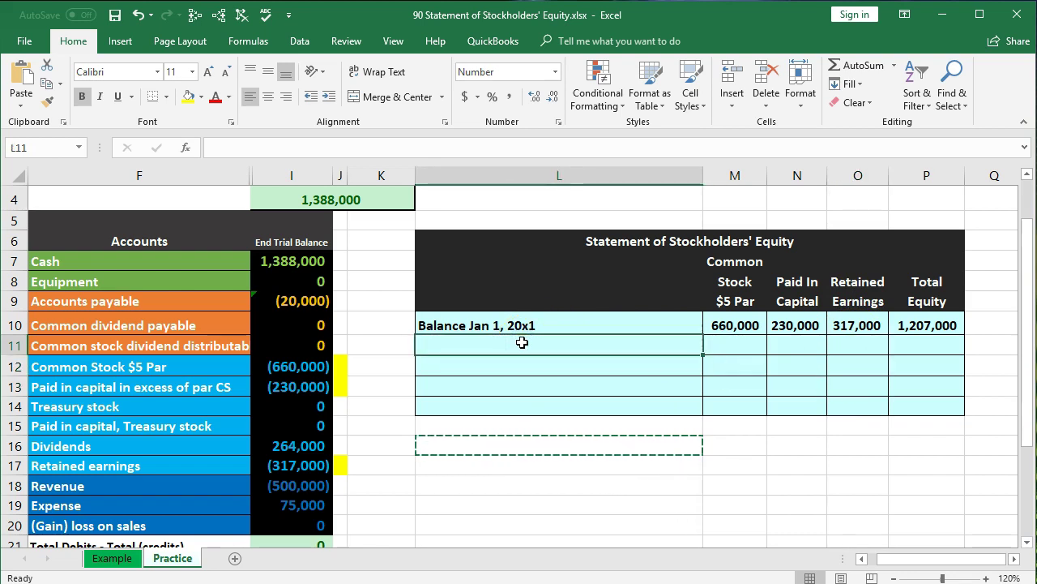
{"action": "type", "text": "Plus net i"}
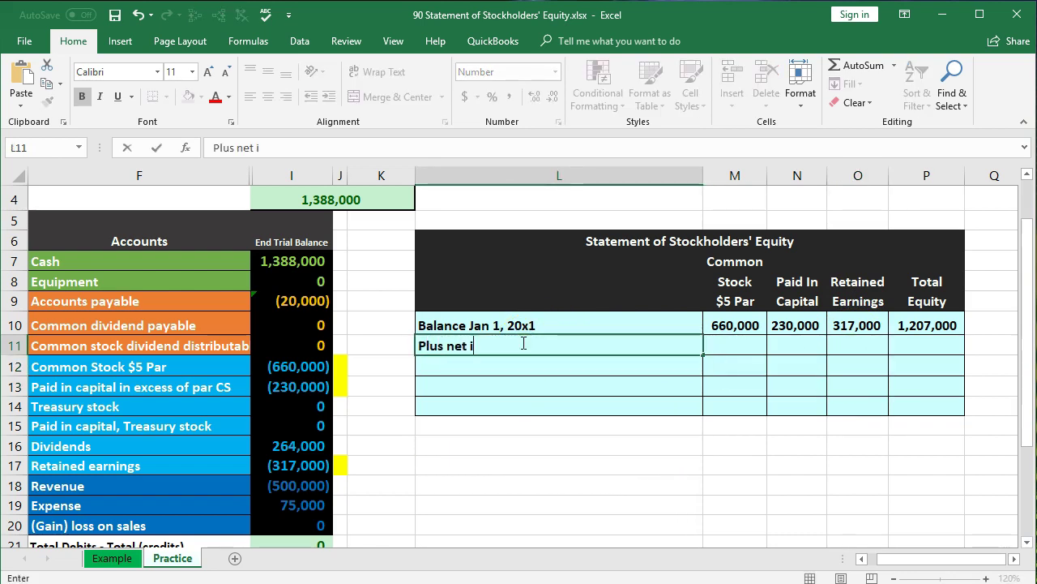
{"action": "type", "text": "nco"}
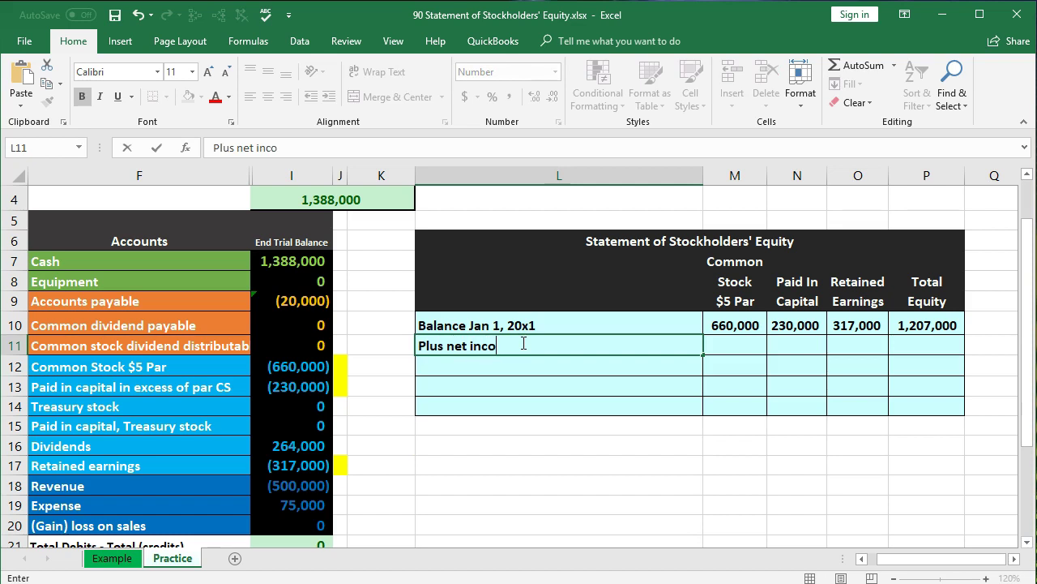
{"action": "left_click", "coordinate": [459, 459]}
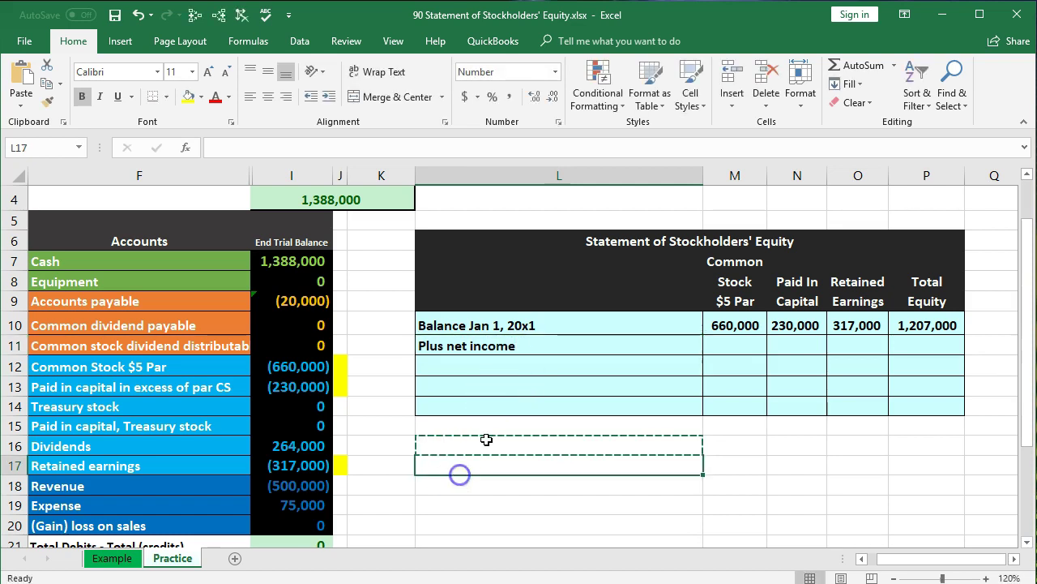
- Check the trial balance's net income calculation and set the net income row's Retained Earnings cell, O11, to -I22
{"action": "left_click", "coordinate": [734, 346]}
{"action": "left_click", "coordinate": [844, 344]}
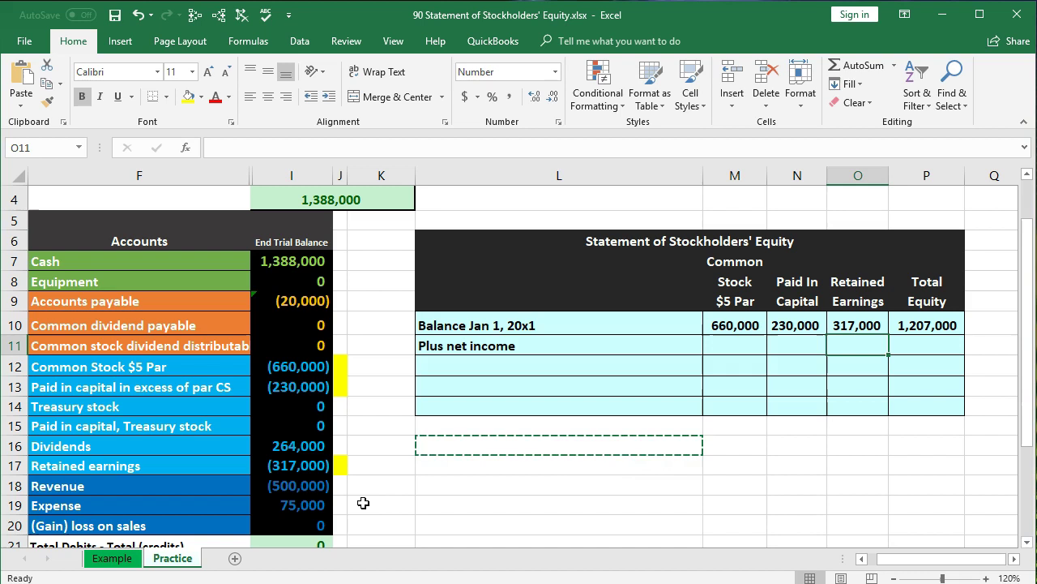
{"action": "scroll", "coordinate": [363, 503], "scroll_direction": "down", "scroll_amount": 1}
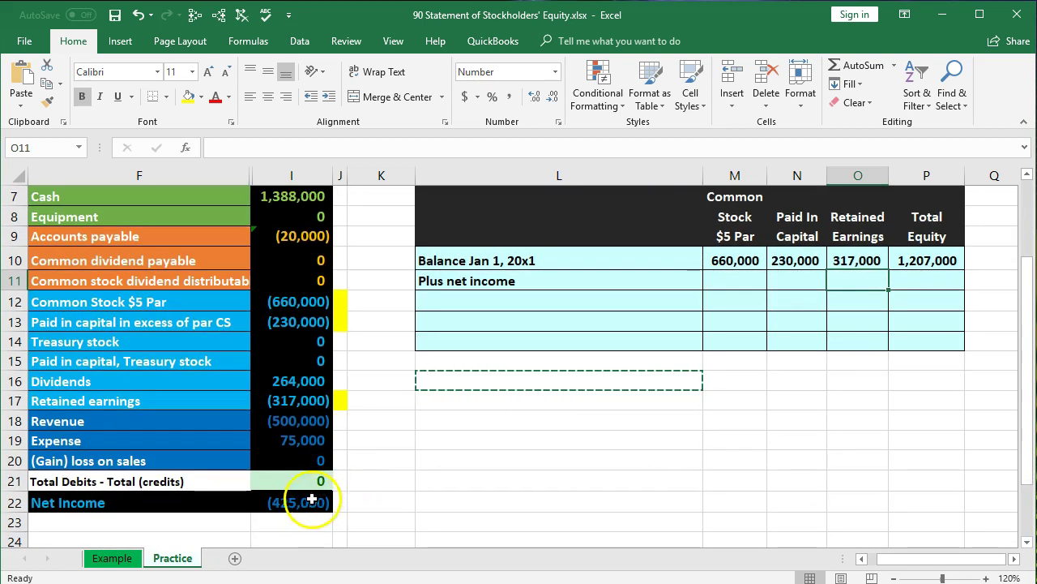
{"action": "double_click", "coordinate": [309, 501]}
{"action": "key", "text": "Return"}
{"action": "left_click_drag", "start_coordinate": [309, 421], "coordinate": [305, 439]}
{"action": "left_click", "coordinate": [852, 286]}
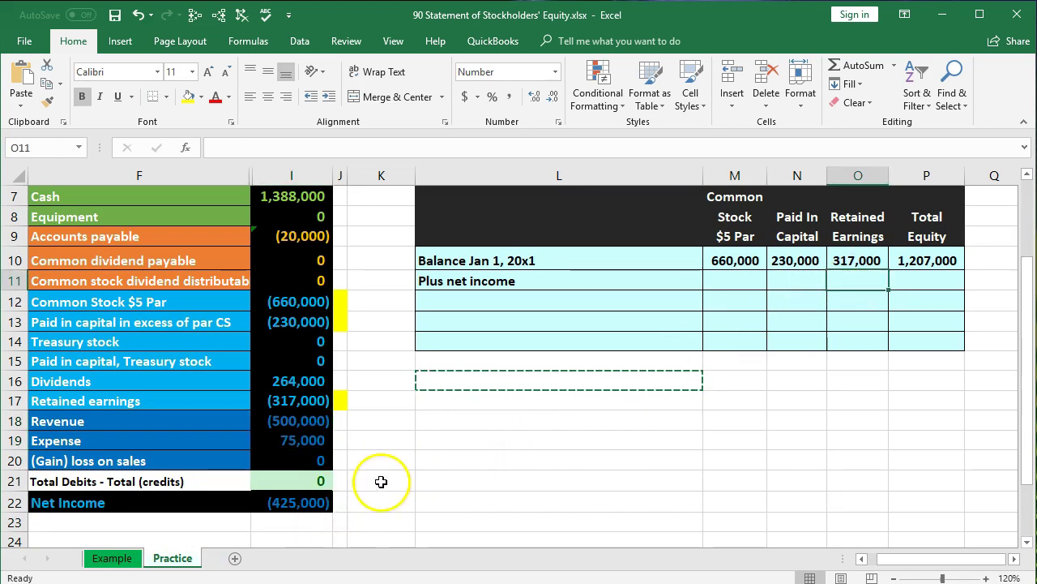
{"action": "type", "text": "-"}
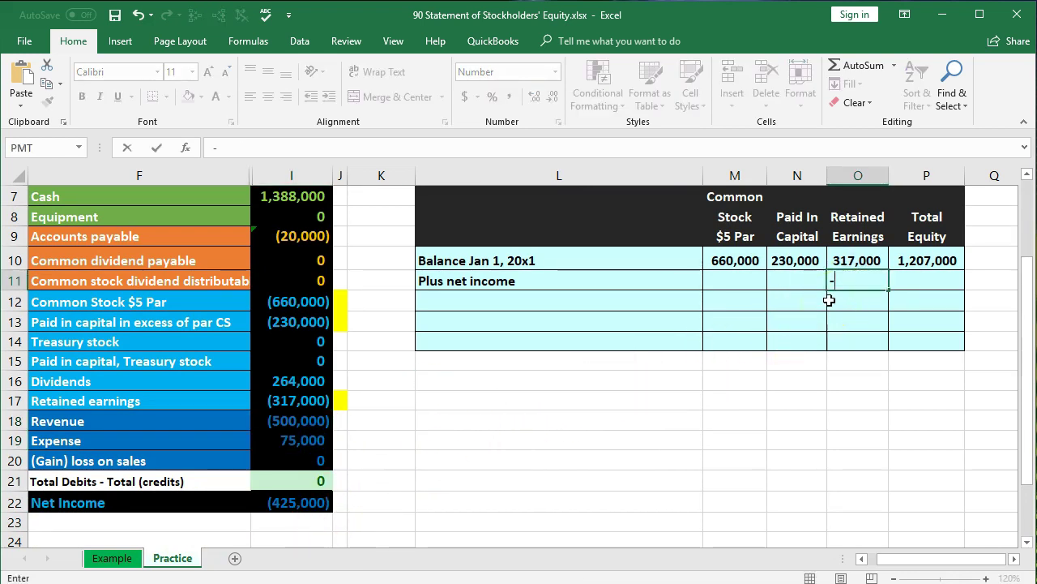
{"action": "left_click", "coordinate": [322, 503]}
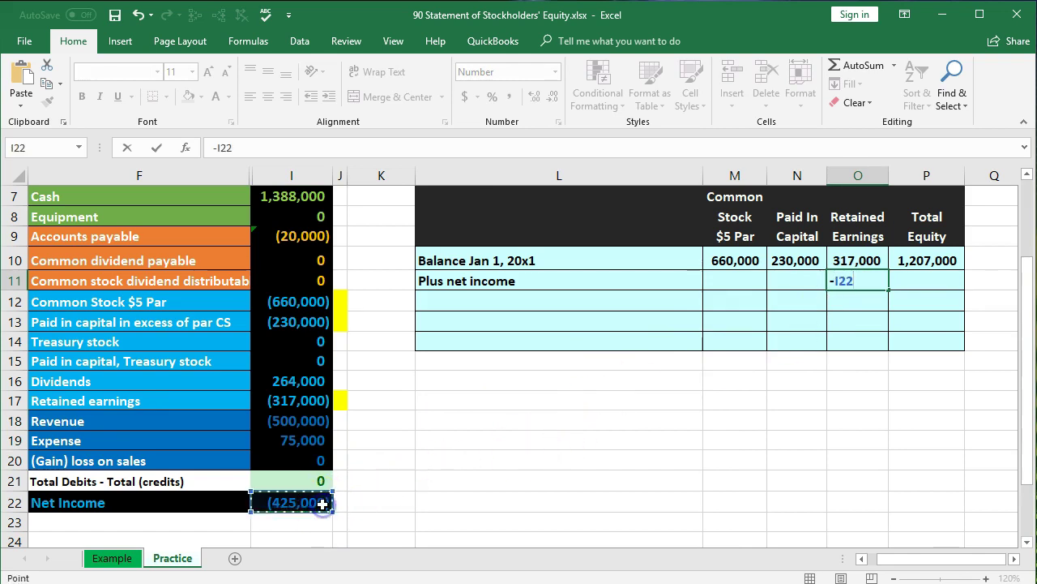
{"action": "key", "text": "Return"}
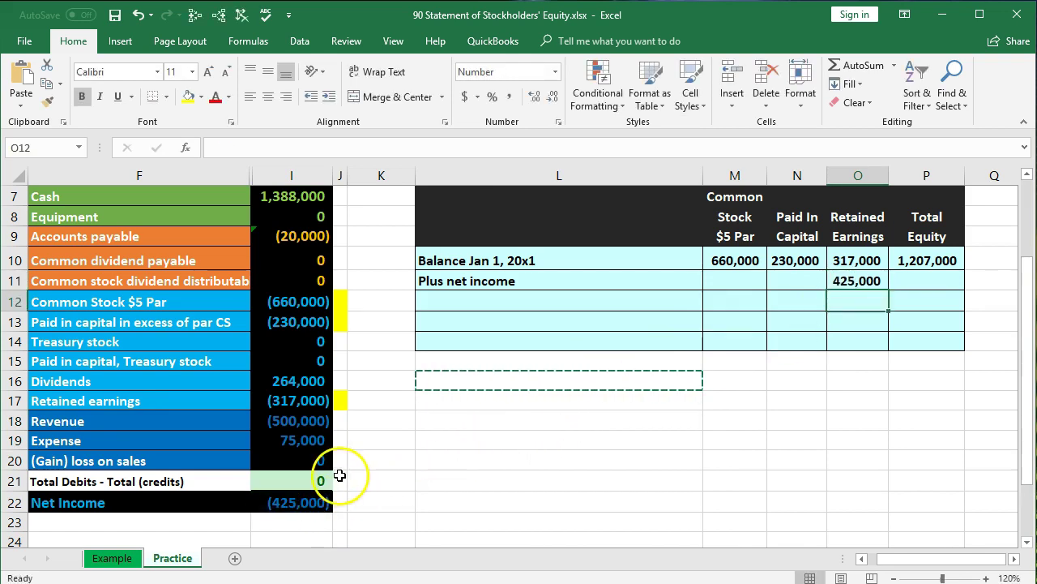
- Mark the revenue through net income lines as used with yellow fill in J18:J22
{"action": "left_click", "coordinate": [845, 281]}
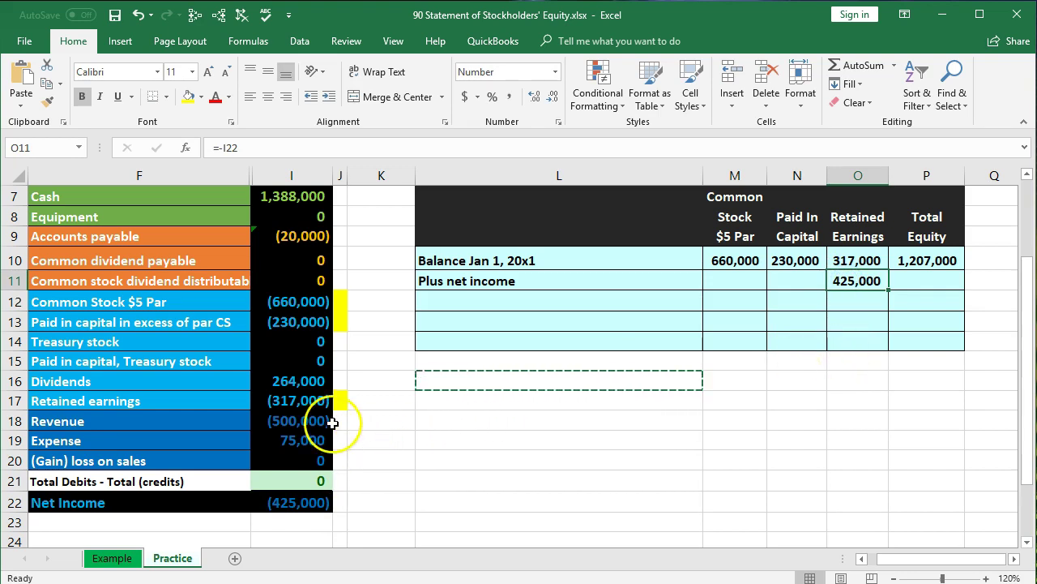
{"action": "left_click_drag", "start_coordinate": [341, 421], "coordinate": [338, 503]}
{"action": "right_click", "coordinate": [338, 502]}
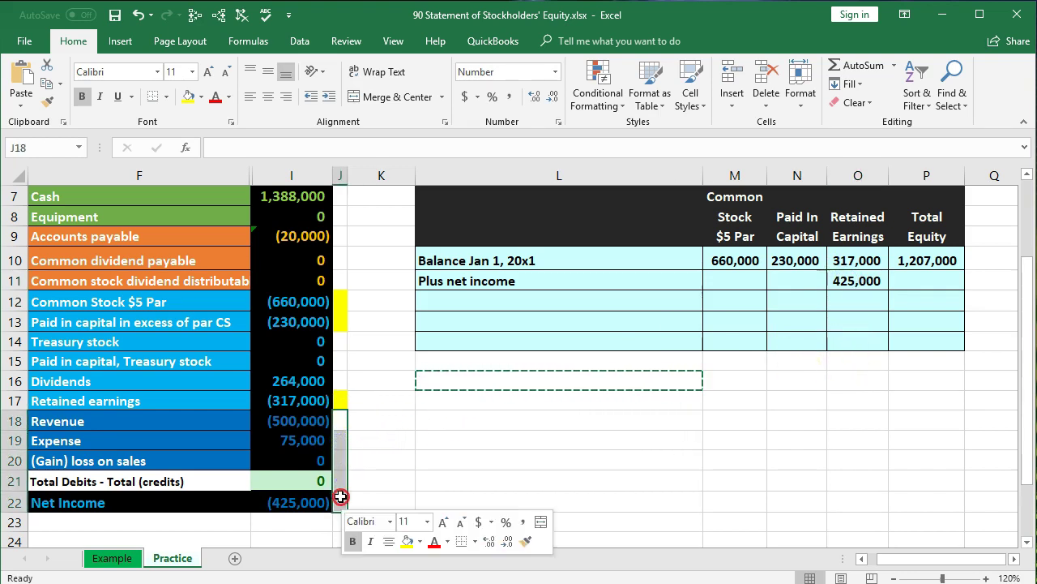
{"action": "left_click", "coordinate": [403, 542]}
{"action": "left_click", "coordinate": [462, 458]}
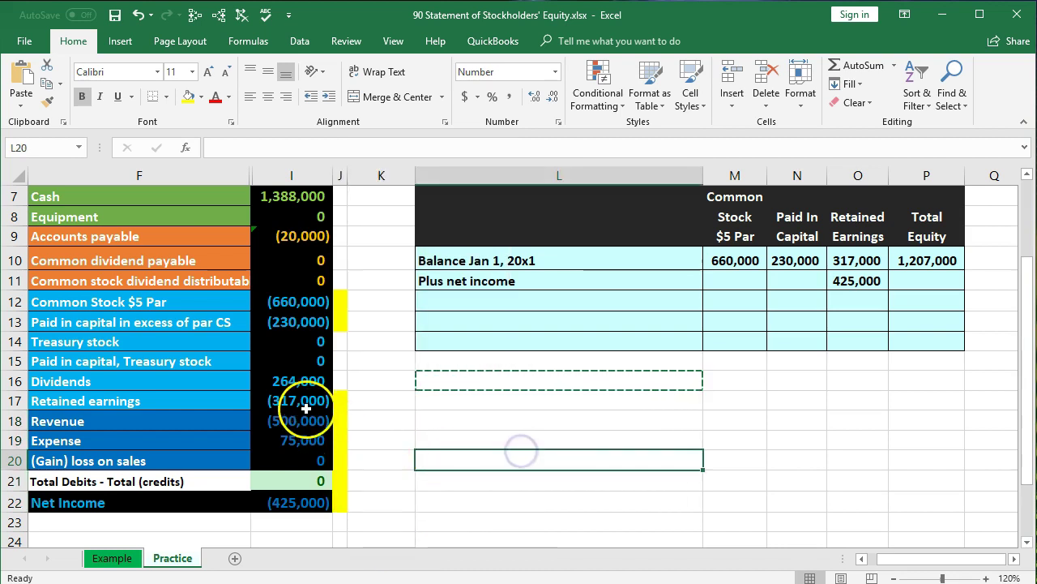
- Total the net income row in the Total Equity cell, P11, with =SUM(M11:O11), following the opening row's formula
{"action": "left_click_drag", "start_coordinate": [303, 405], "coordinate": [310, 451]}
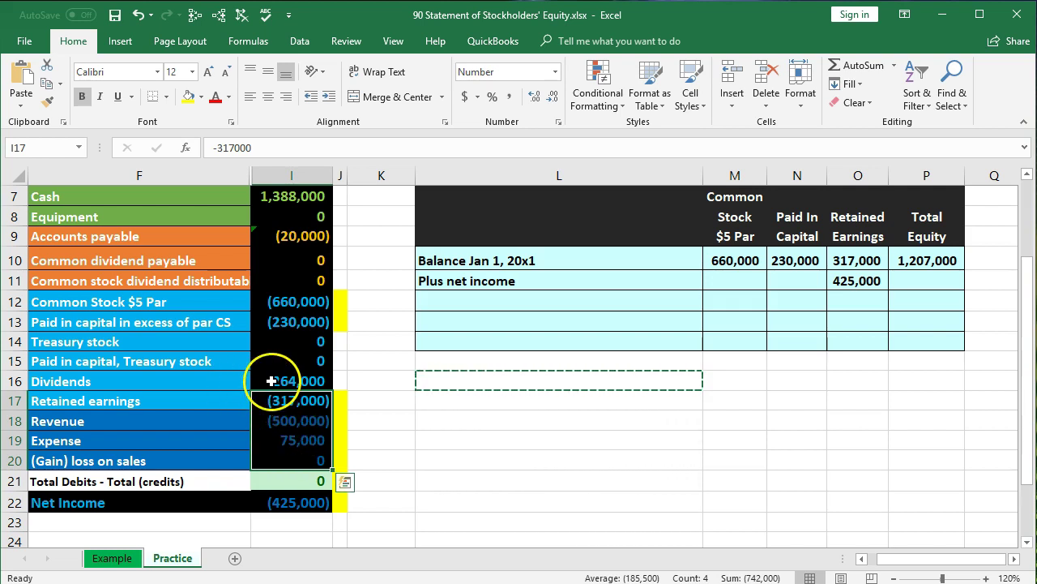
{"action": "left_click_drag", "start_coordinate": [733, 279], "coordinate": [774, 279]}
{"action": "left_click", "coordinate": [932, 280]}
{"action": "double_click", "coordinate": [933, 278]}
{"action": "key", "text": "Return"}
{"action": "double_click", "coordinate": [922, 259]}
{"action": "key", "text": "Return"}
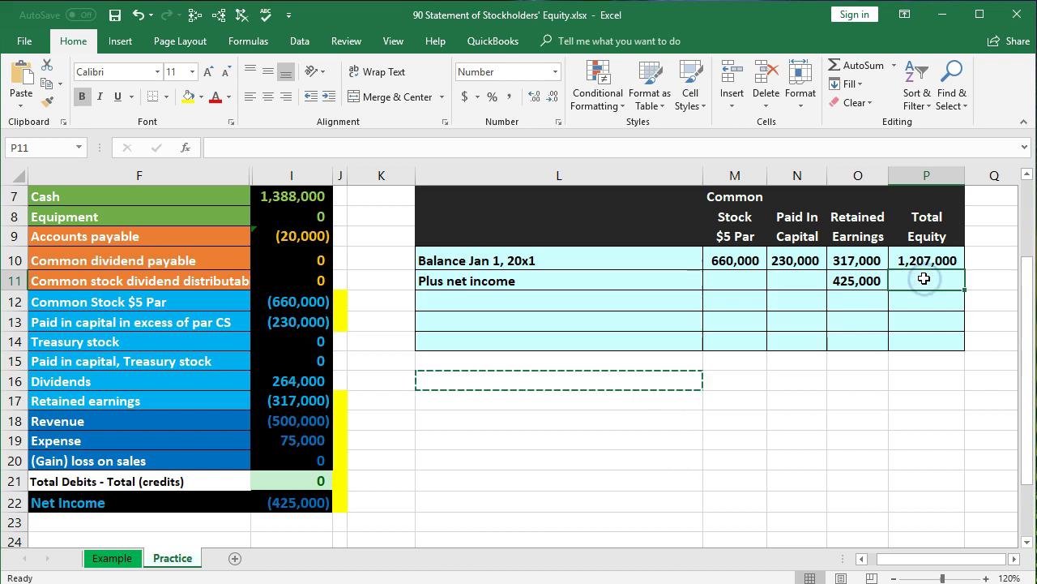
{"action": "type", "text": "=sum("}
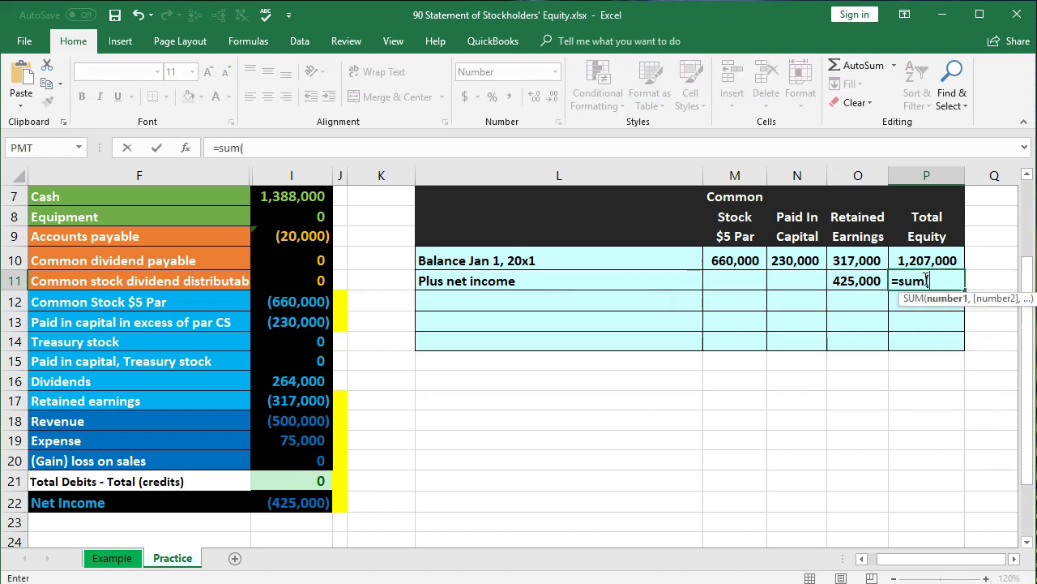
{"action": "left_click_drag", "start_coordinate": [732, 281], "coordinate": [842, 278]}
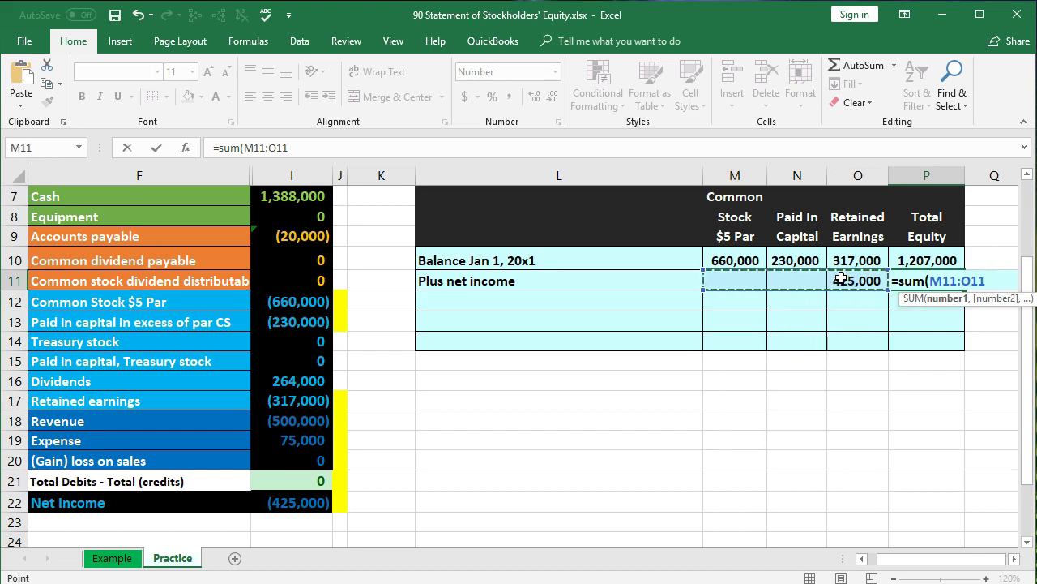
{"action": "key", "text": "Return"}
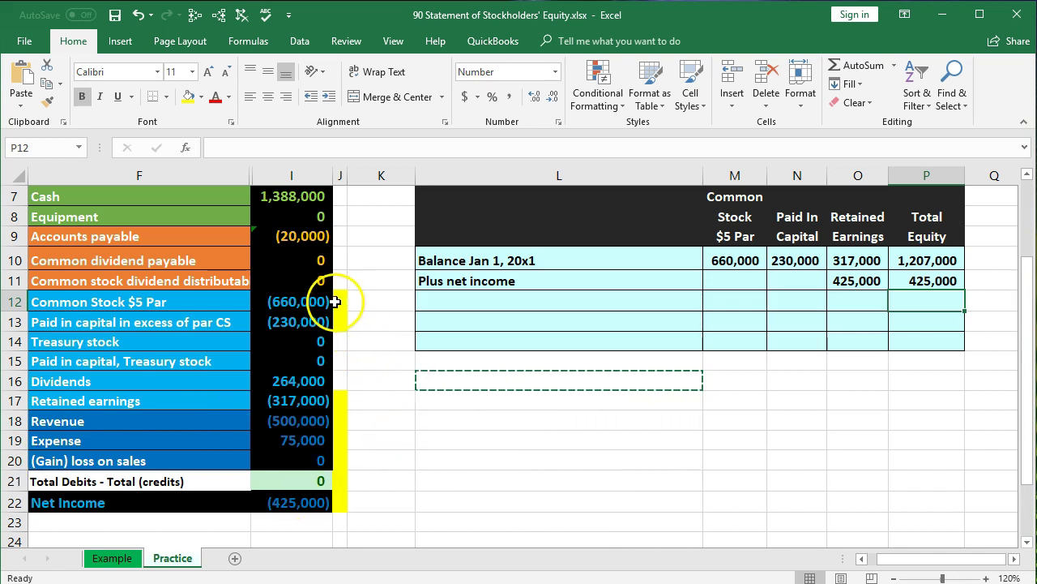
- Label the row below net income, in L12, as "Less dividends declared"
{"action": "left_click", "coordinate": [510, 301]}
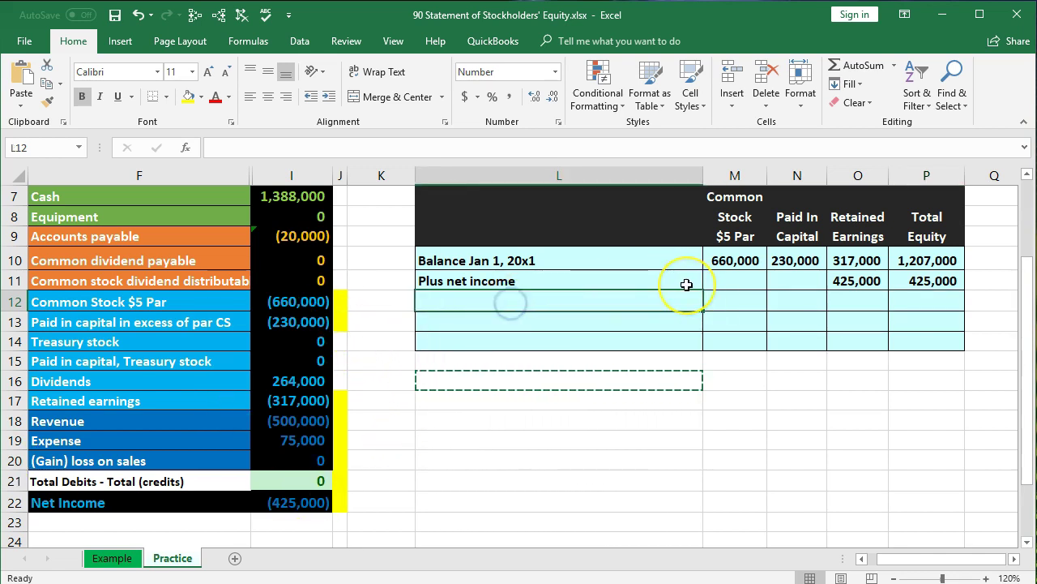
{"action": "type", "text": "Less"}
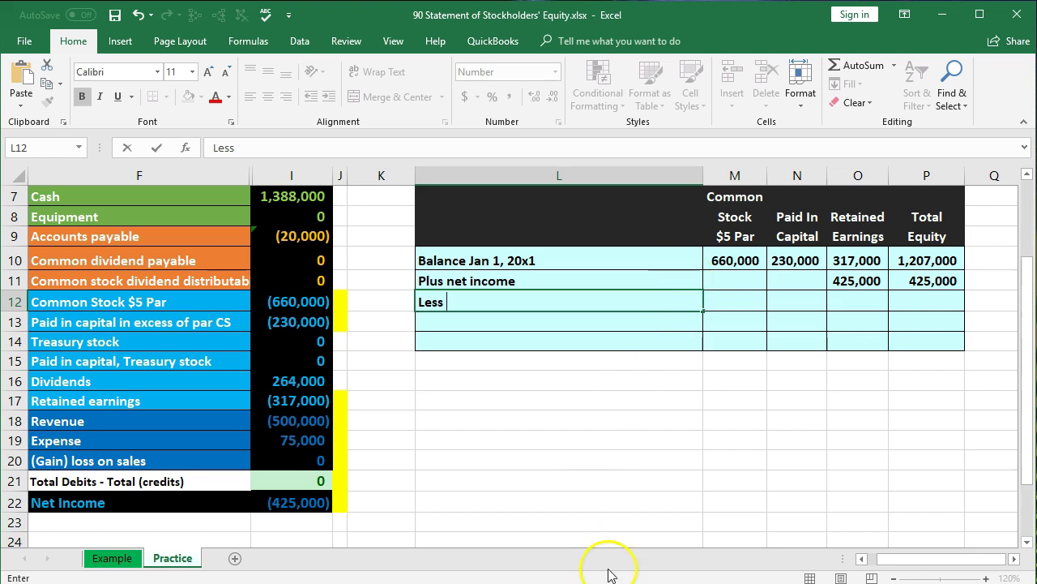
{"action": "type", "text": "dividends declared"}
{"action": "key", "text": "Return"}
{"action": "left_click_drag", "start_coordinate": [207, 379], "coordinate": [275, 386]}
{"action": "left_click", "coordinate": [477, 304]}
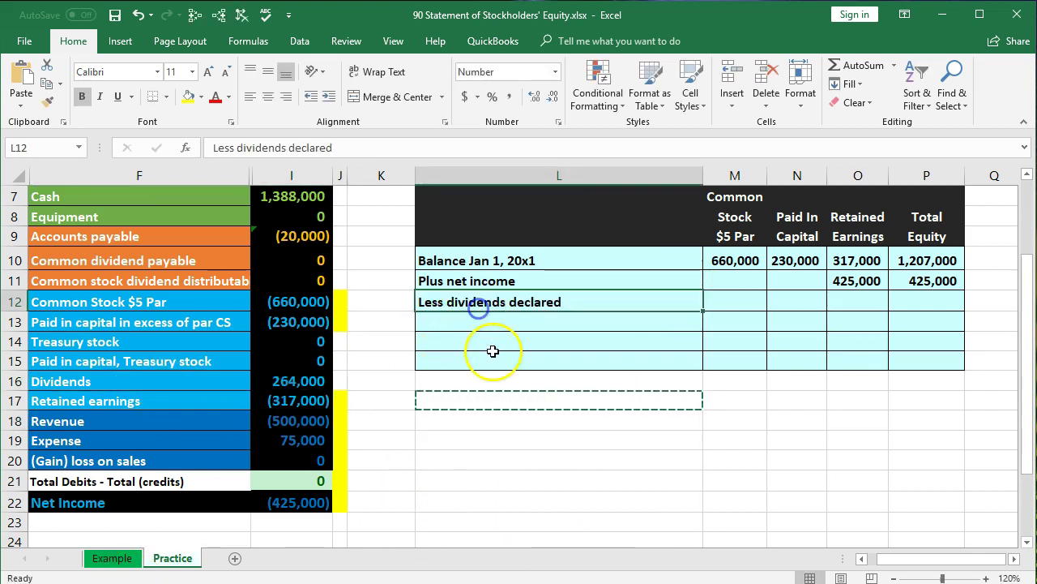
- Set the dividends row's Retained Earnings cell, O12, to =I16 and mark the dividends account as used with yellow fill in J16
{"action": "left_click", "coordinate": [343, 376]}
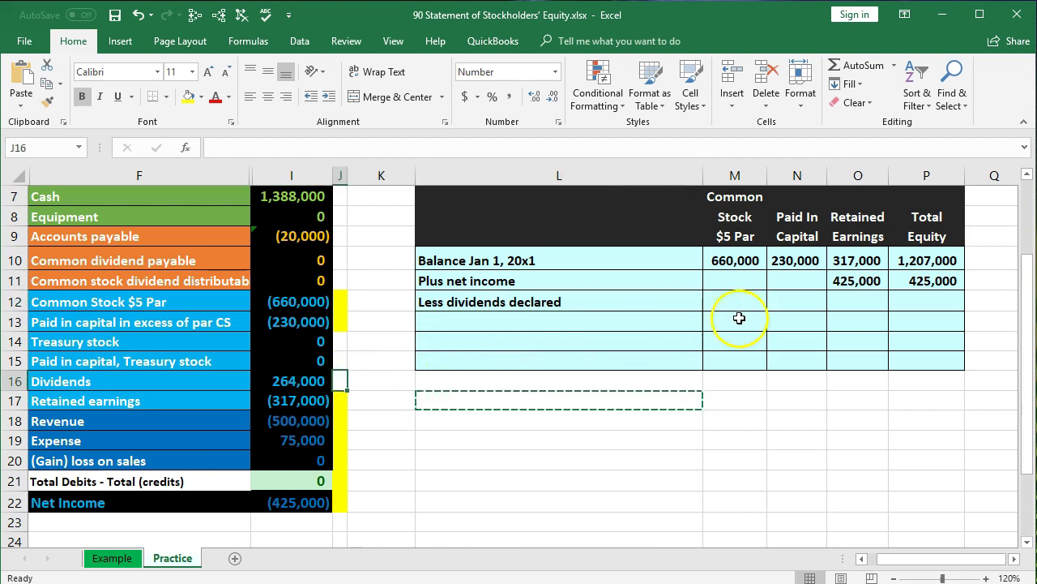
{"action": "left_click", "coordinate": [855, 301]}
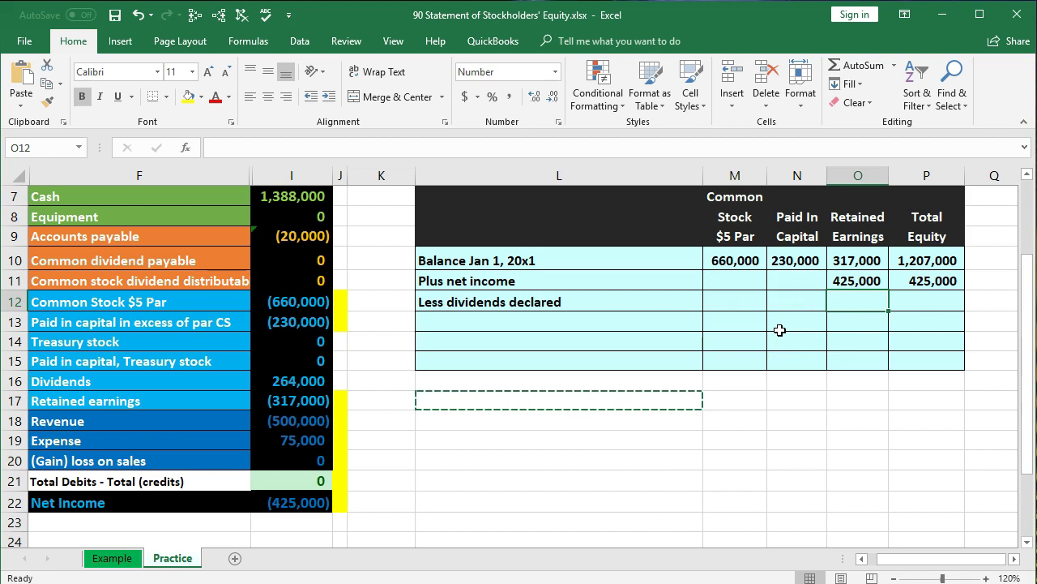
{"action": "type", "text": "="}
{"action": "left_click", "coordinate": [316, 377]}
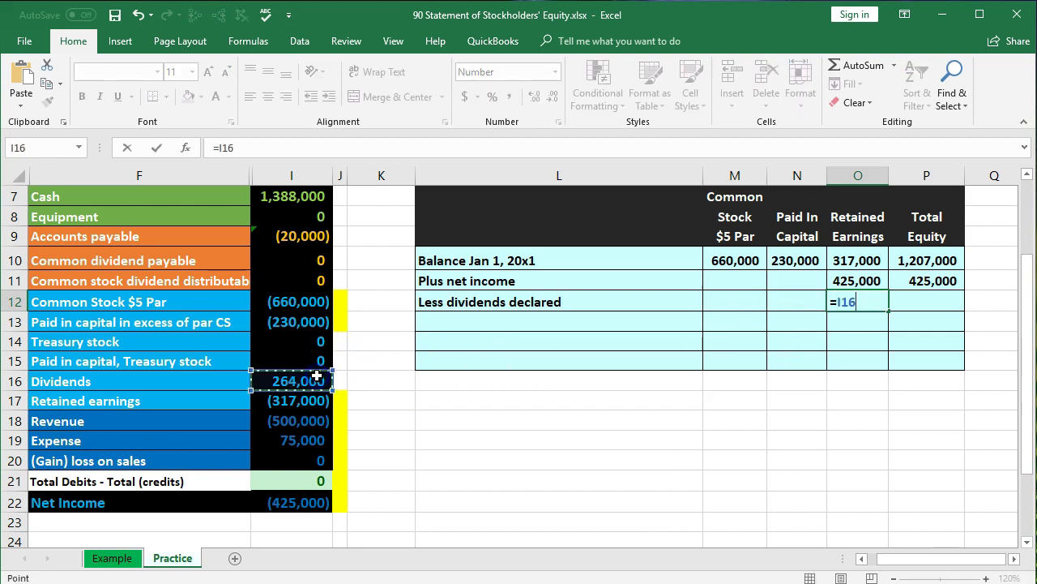
{"action": "key", "text": "Return"}
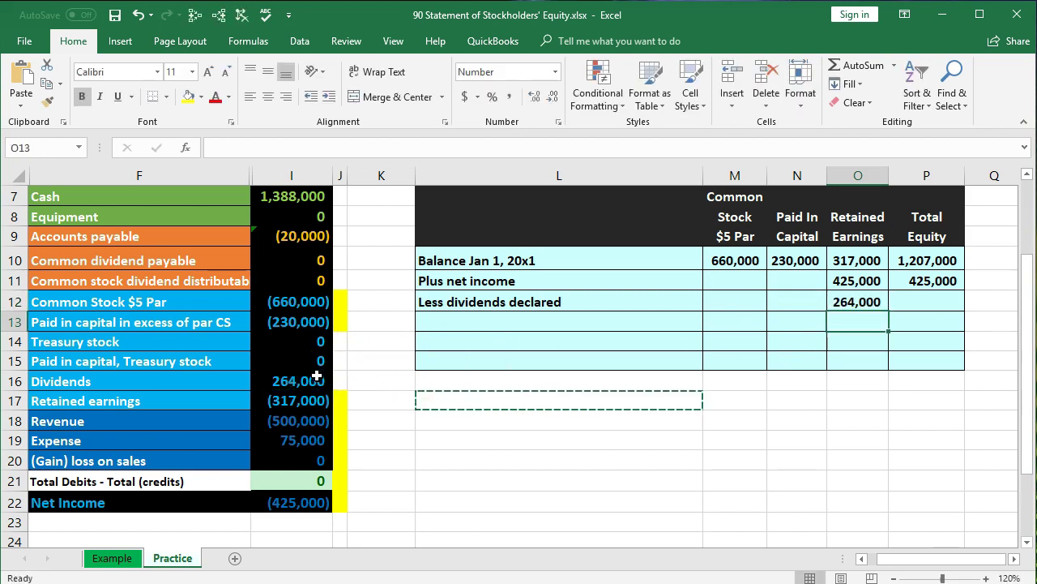
{"action": "right_click", "coordinate": [345, 378]}
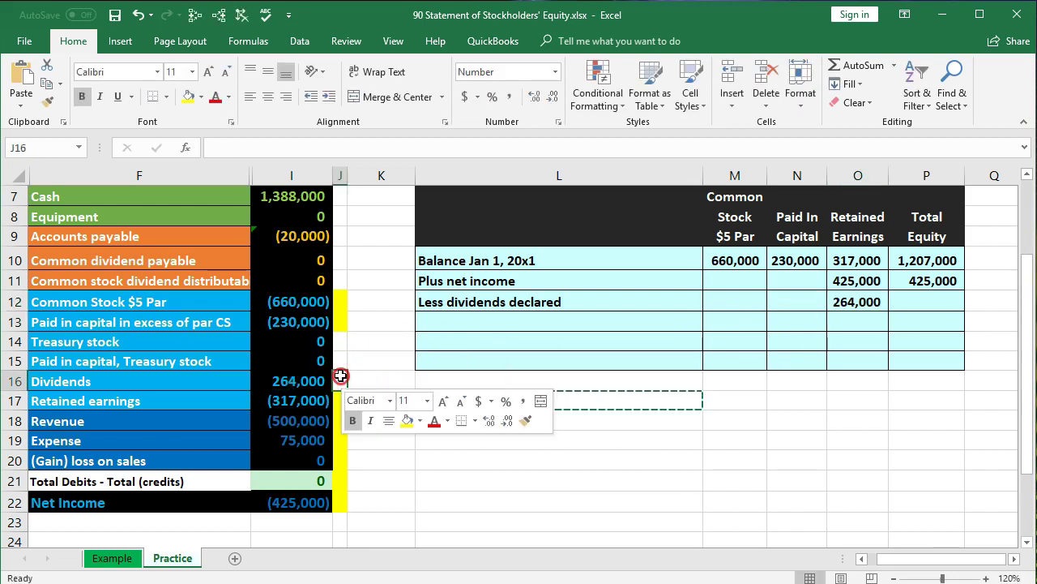
{"action": "left_click", "coordinate": [407, 421]}
- Total the dividends row in the Total Equity cell, P12, with =SUM(M12:O12) and check it against the formulas in P10 and P11
{"action": "left_click", "coordinate": [936, 303]}
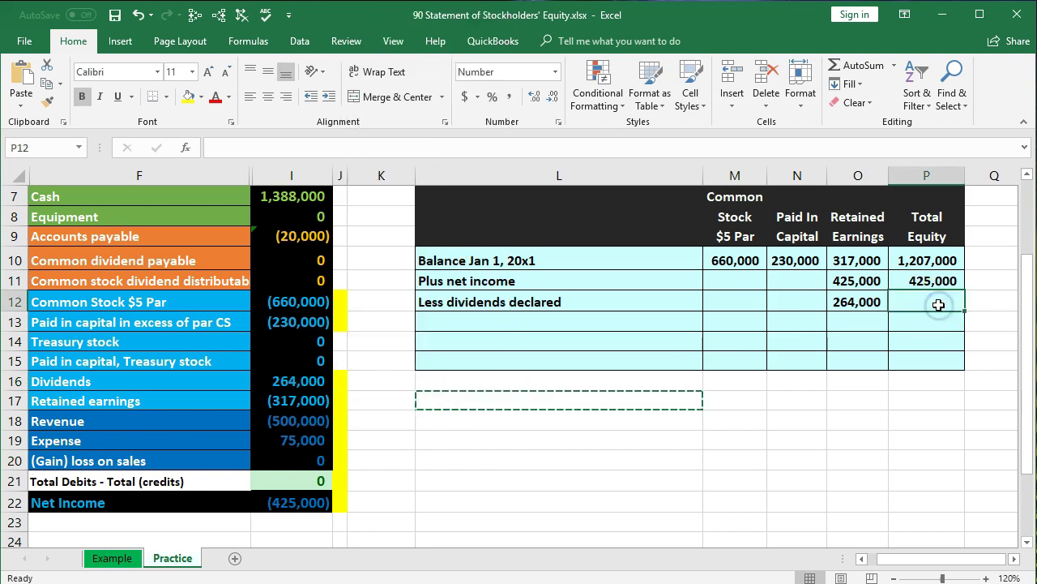
{"action": "type", "text": "=sum("}
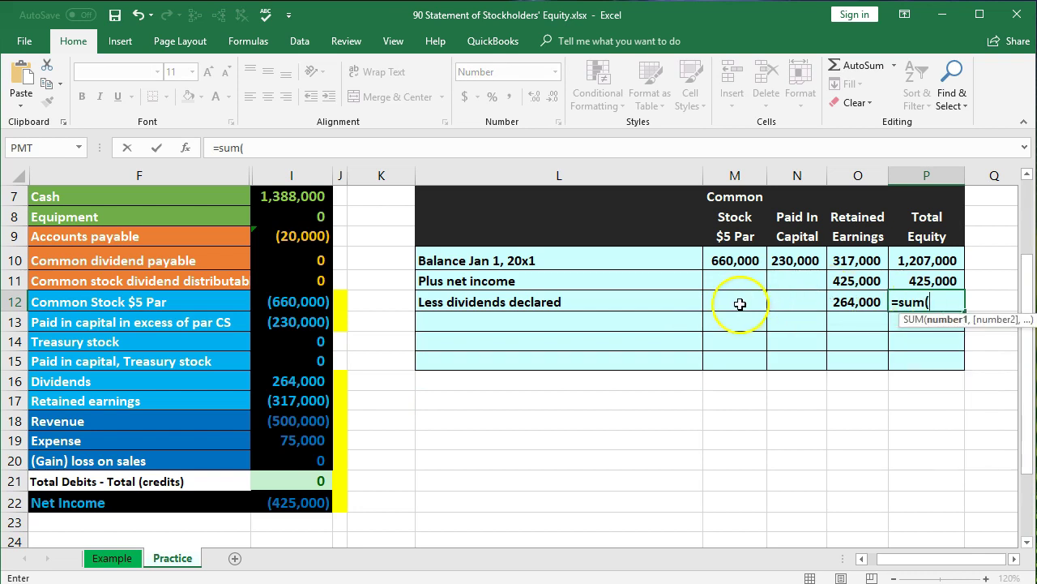
{"action": "left_click_drag", "start_coordinate": [736, 300], "coordinate": [836, 300]}
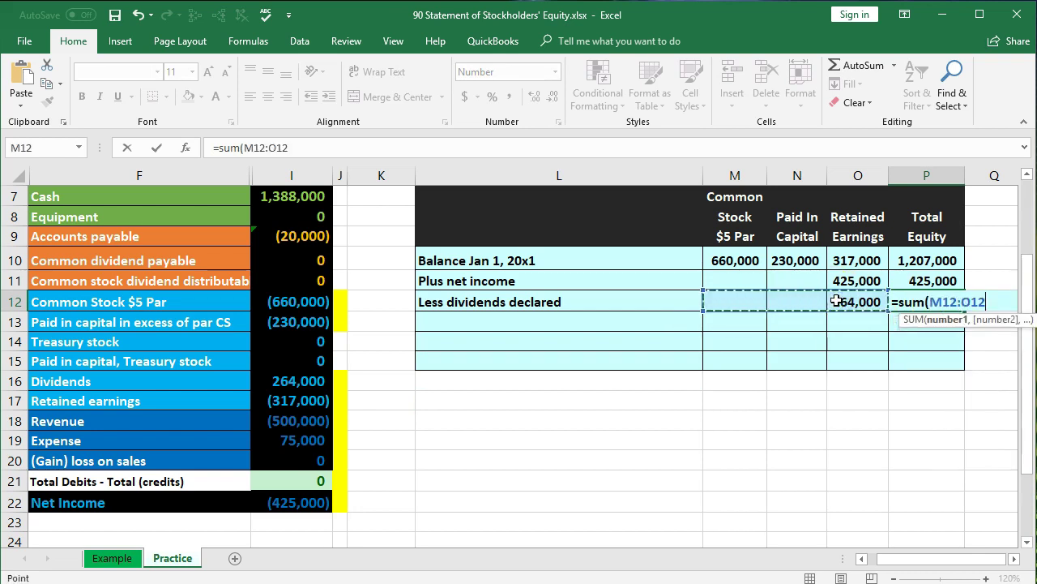
{"action": "key", "text": "Return"}
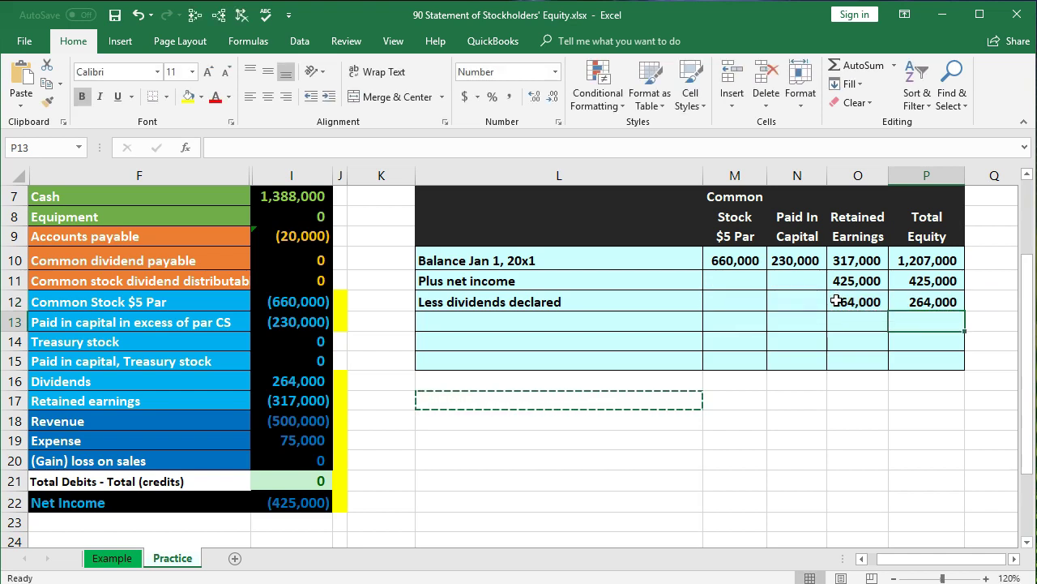
{"action": "double_click", "coordinate": [907, 261]}
{"action": "key", "text": "Return"}
{"action": "double_click", "coordinate": [914, 276]}
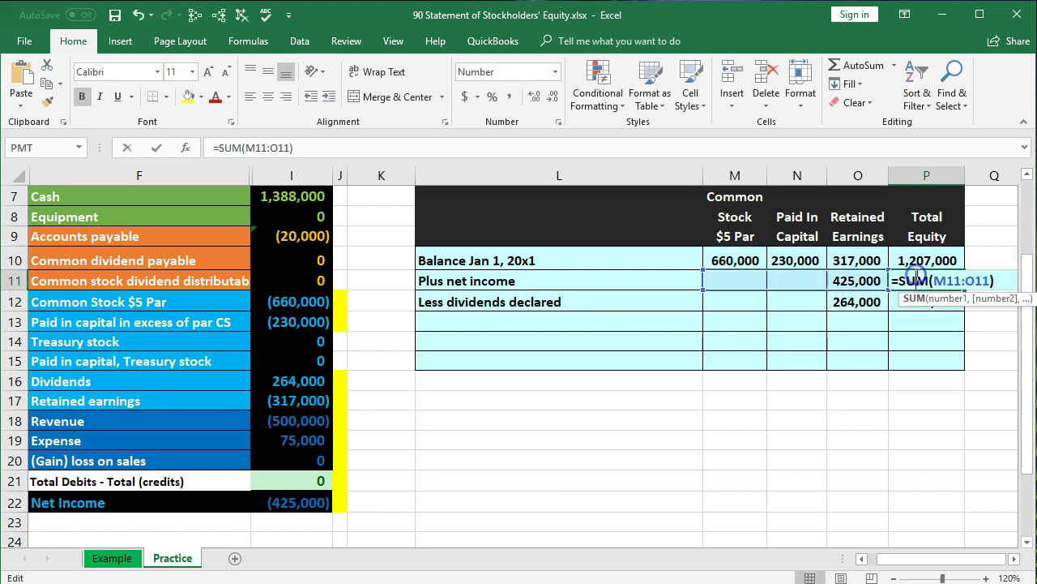
{"action": "key", "text": "Return"}
{"action": "double_click", "coordinate": [922, 298]}
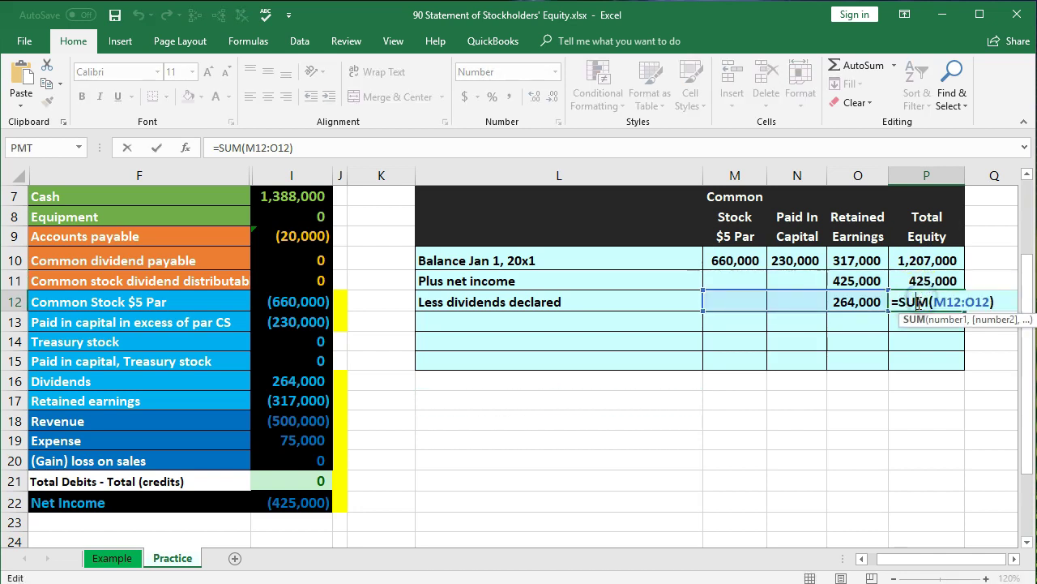
{"action": "key", "text": "Return"}
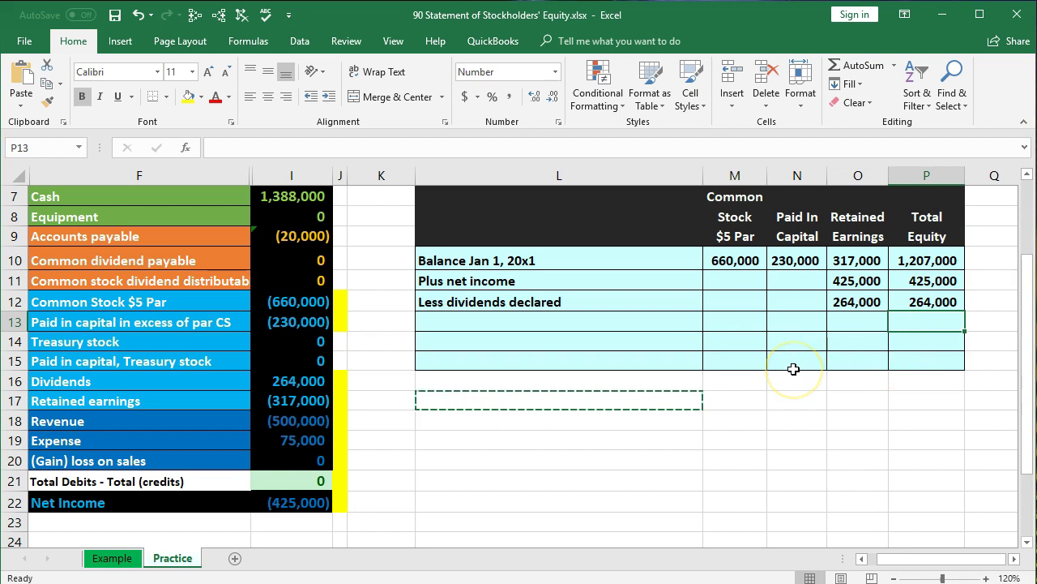
- Label the two rows below dividends as "Issuas of common stock" in L13 and "Repurchase of common stock" in L14
{"action": "left_click", "coordinate": [568, 325]}
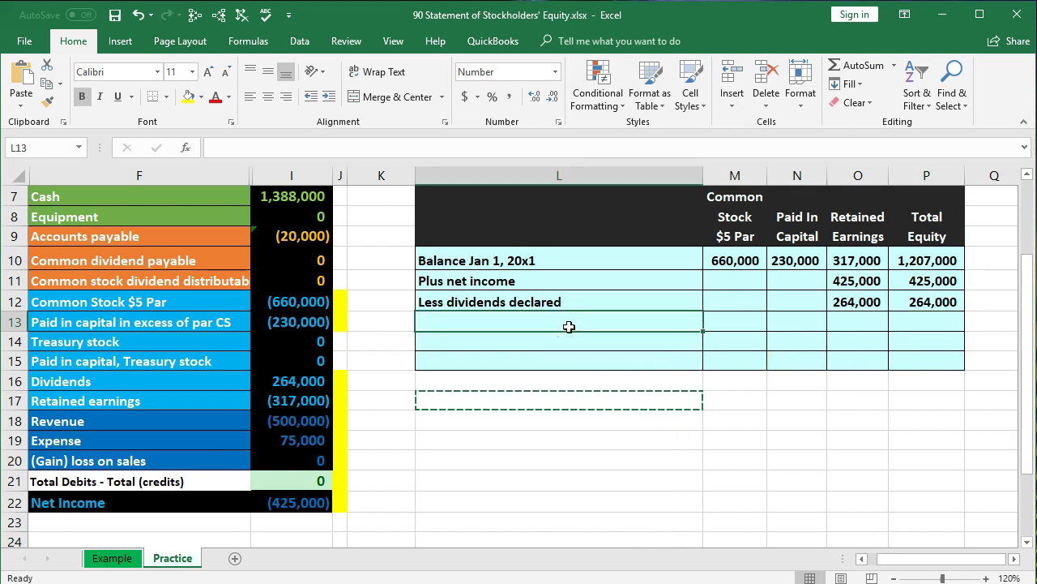
{"action": "type", "text": "Issu"}
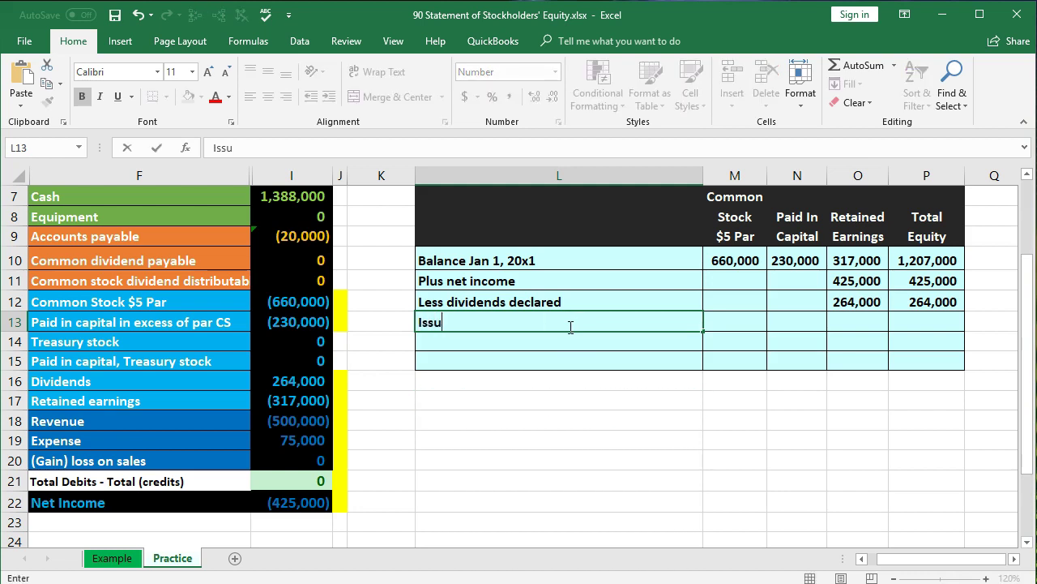
{"action": "type", "text": "as of common stock"}
{"action": "key", "text": "Return"}
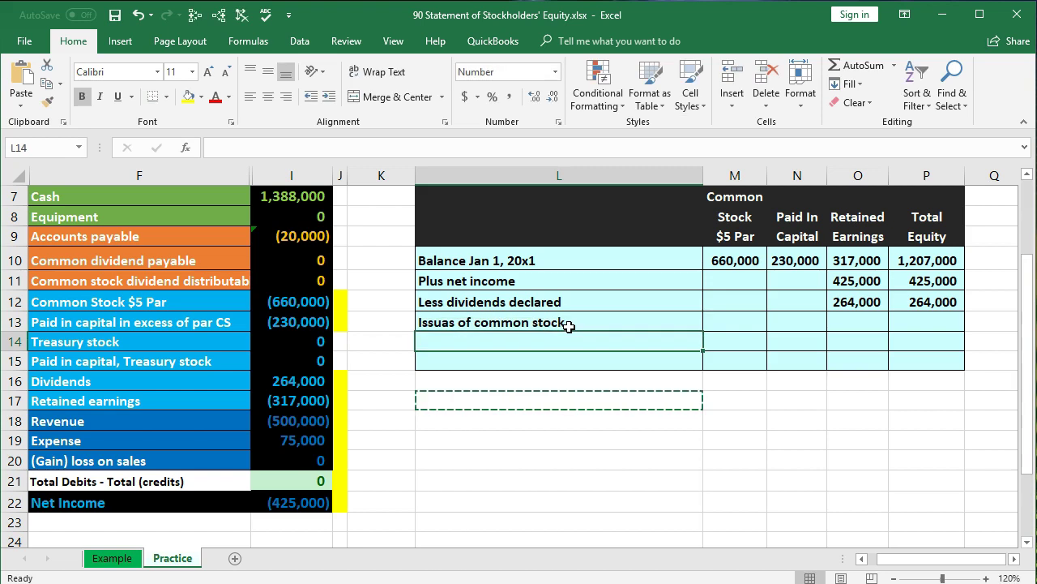
{"action": "left_click", "coordinate": [737, 321]}
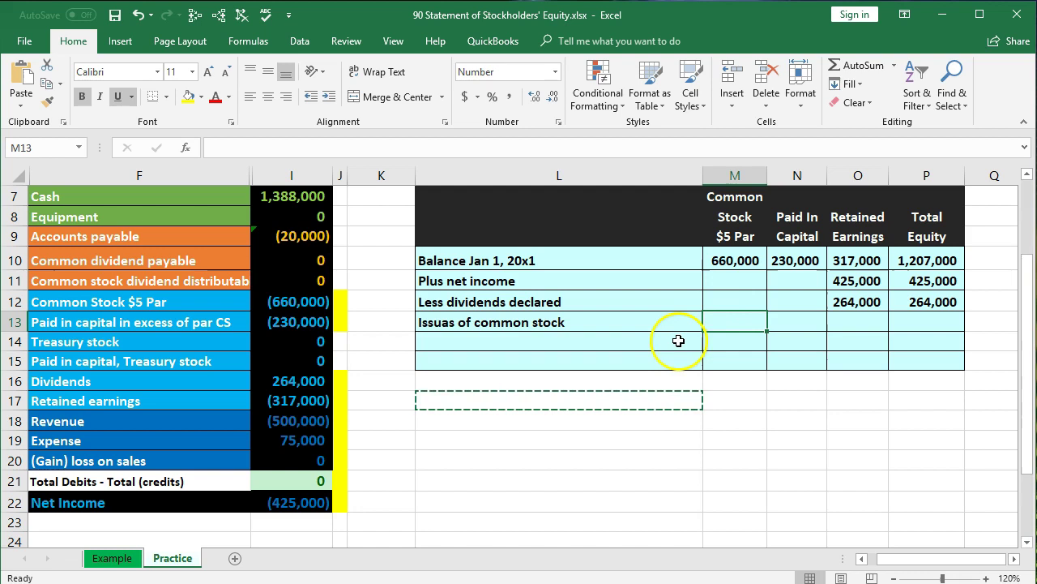
{"action": "left_click", "coordinate": [601, 344]}
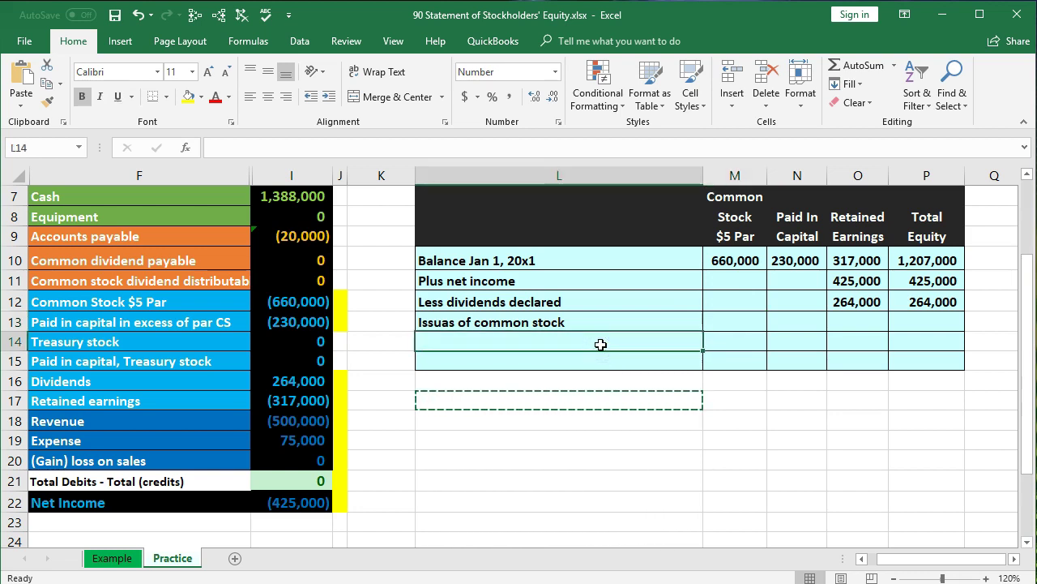
{"action": "type", "text": "Repurchase of common stock"}
{"action": "left_click", "coordinate": [605, 417]}
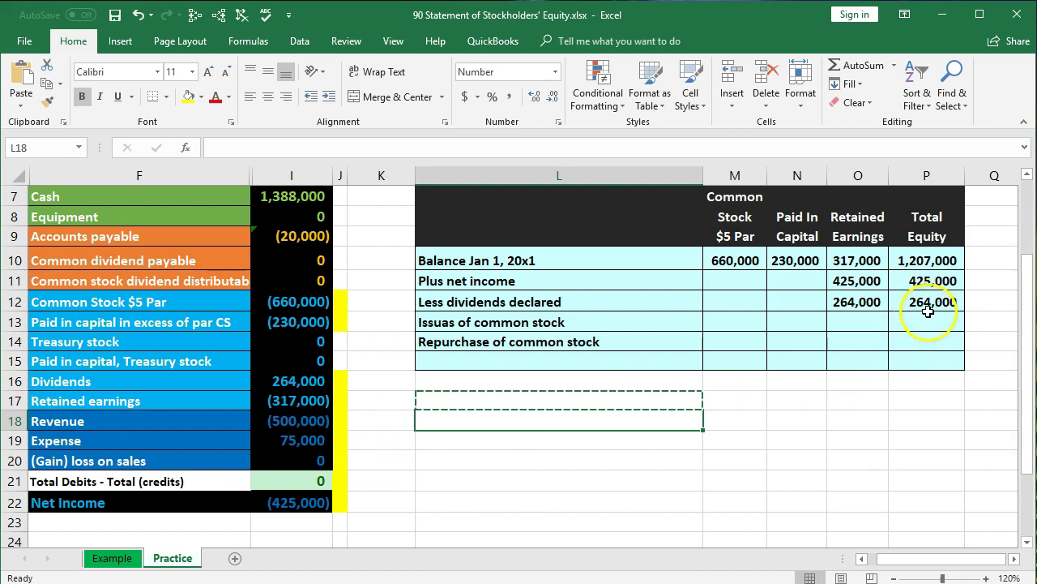
- Copy the Total Equity sum formula from P12 down to P13:P14 for the stock issue and repurchase rows, and check both formulas
{"action": "left_click", "coordinate": [932, 304]}
{"action": "left_click_drag", "start_coordinate": [963, 313], "coordinate": [968, 347]}
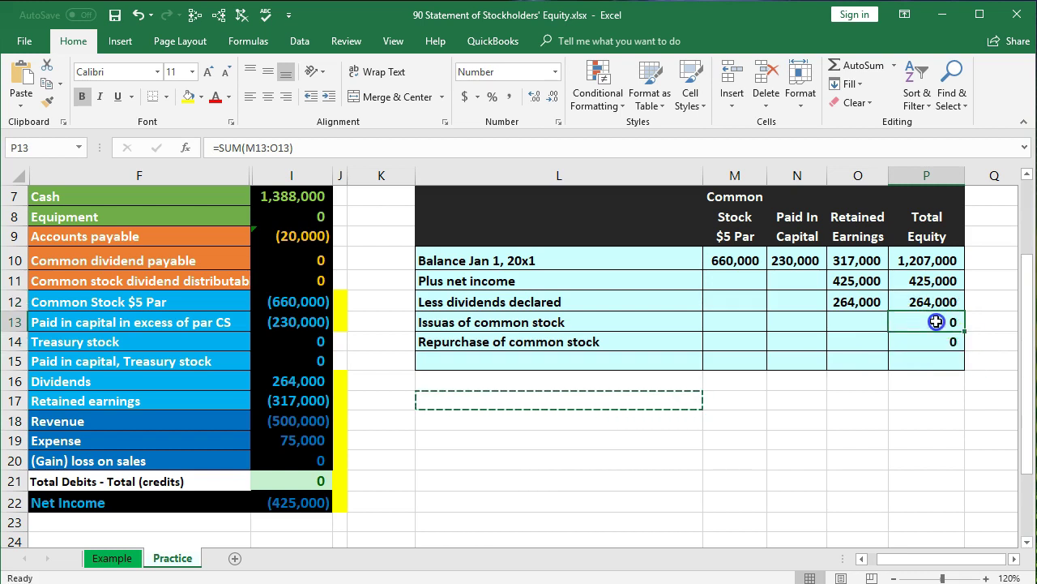
{"action": "double_click", "coordinate": [936, 322]}
{"action": "key", "text": "Return"}
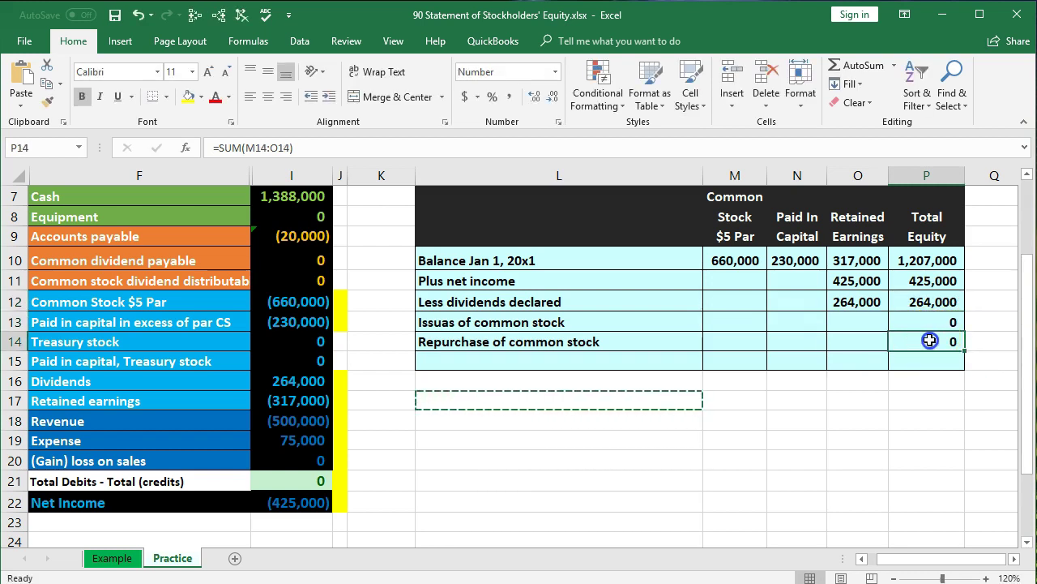
{"action": "double_click", "coordinate": [929, 341]}
{"action": "key", "text": "Return"}
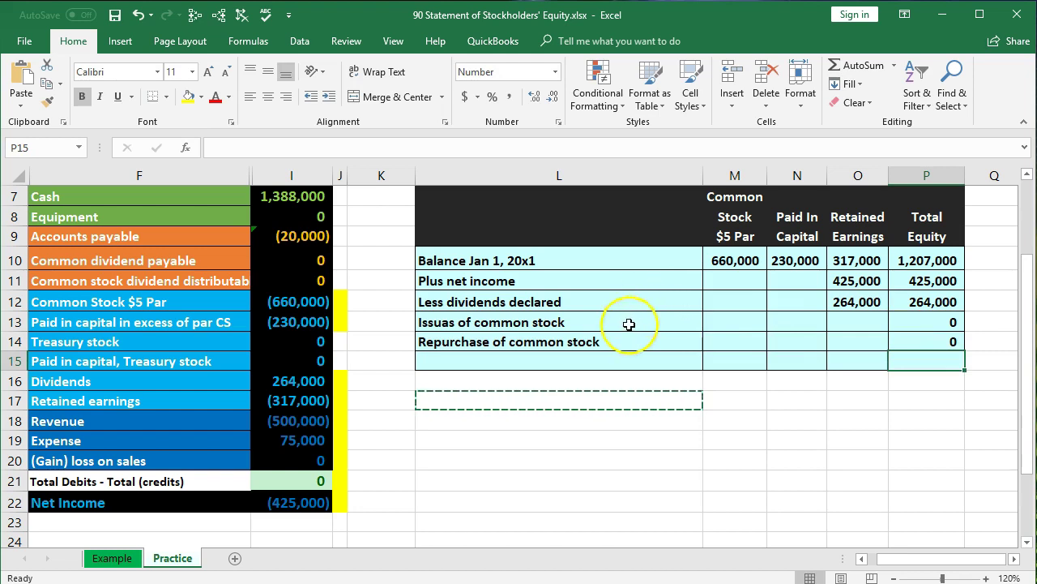
{"action": "left_click_drag", "start_coordinate": [625, 325], "coordinate": [629, 340]}
- Copy the opening balance label from L10 into L15 as values only and edit it to read "Balance Dec 31, 20x1"
{"action": "left_click", "coordinate": [609, 360]}
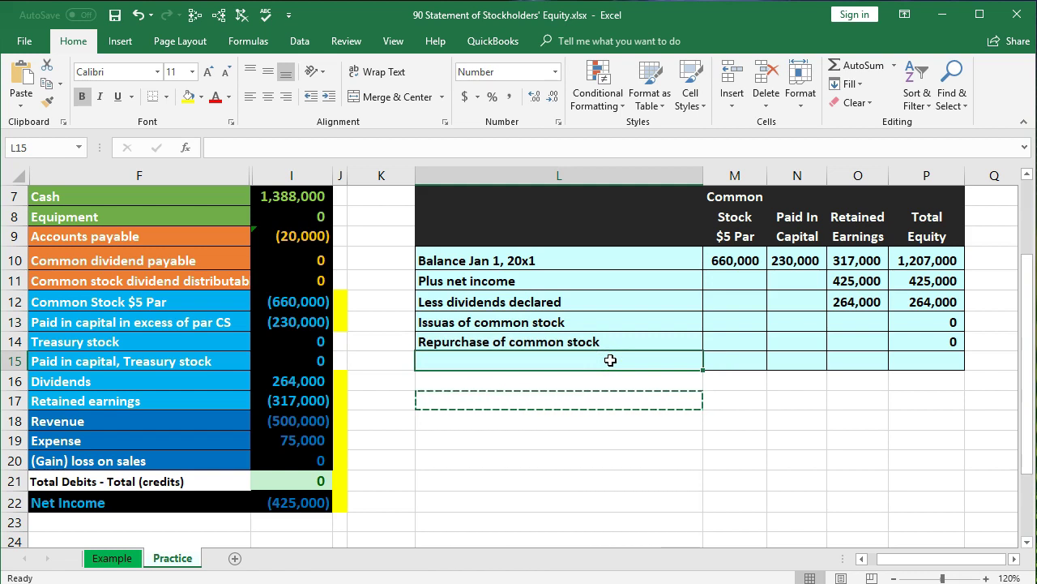
{"action": "left_click", "coordinate": [567, 259]}
{"action": "right_click", "coordinate": [567, 260]}
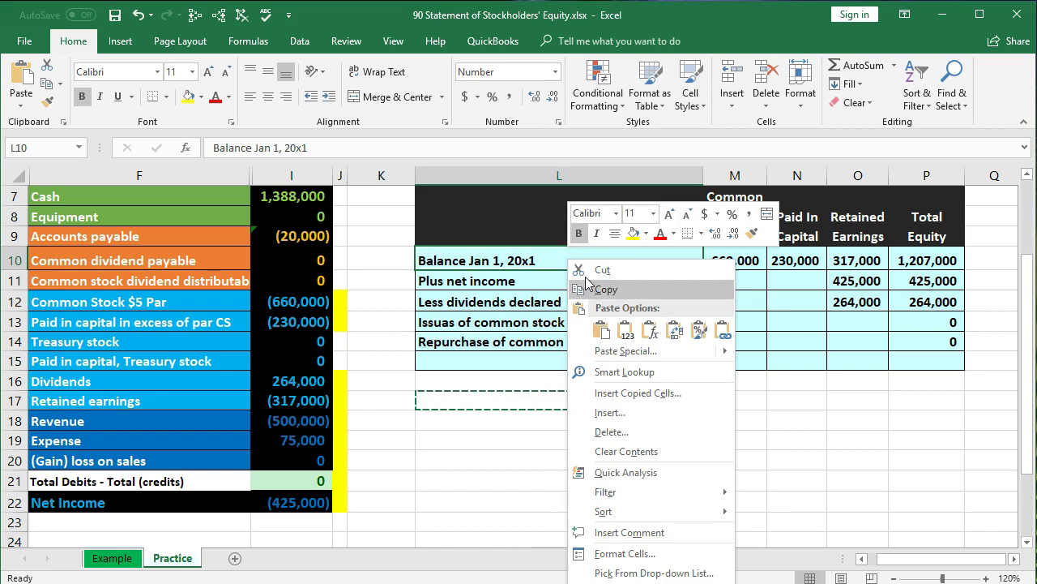
{"action": "left_click", "coordinate": [596, 287]}
{"action": "left_click", "coordinate": [520, 355]}
{"action": "right_click", "coordinate": [521, 355]}
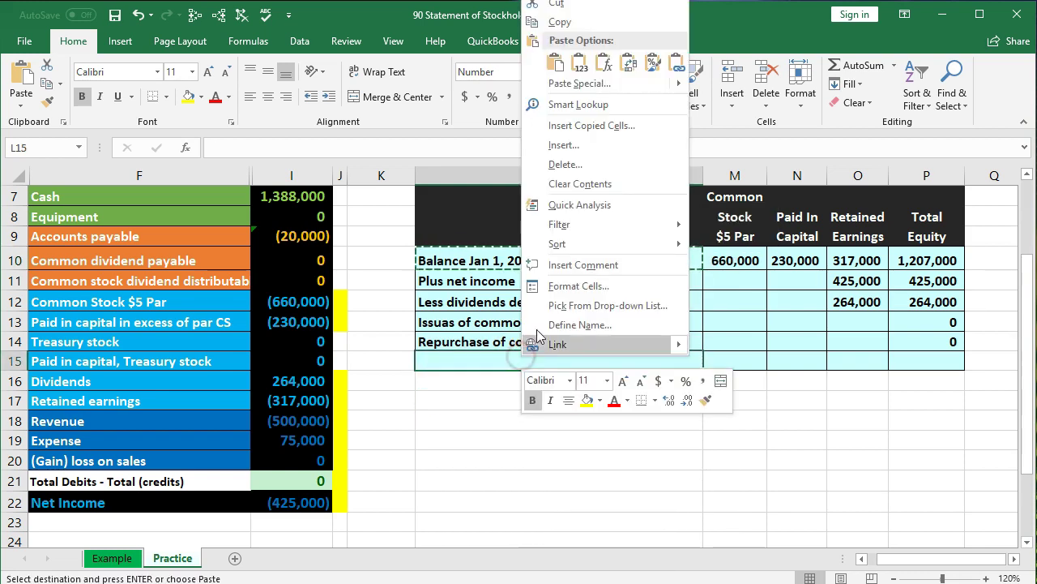
{"action": "left_click", "coordinate": [584, 66]}
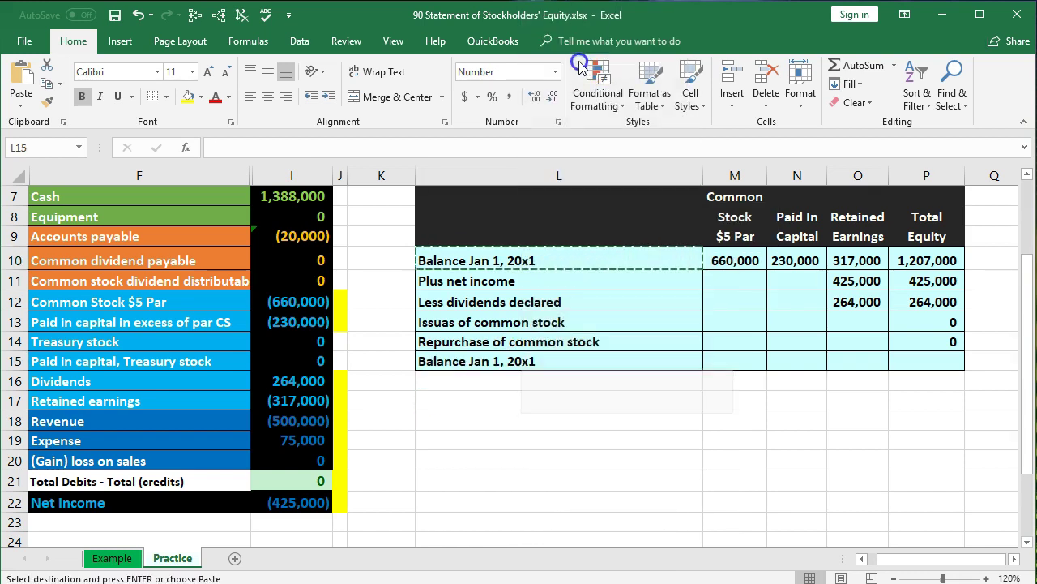
{"action": "double_click", "coordinate": [500, 360]}
{"action": "key", "text": "BackSpace"}
{"action": "key", "text": "BackSpace"}
{"action": "key", "text": "BackSpace"}
{"action": "key", "text": "BackSpace"}
{"action": "key", "text": "BackSpace"}
{"action": "type", "text": "Dec 31"}
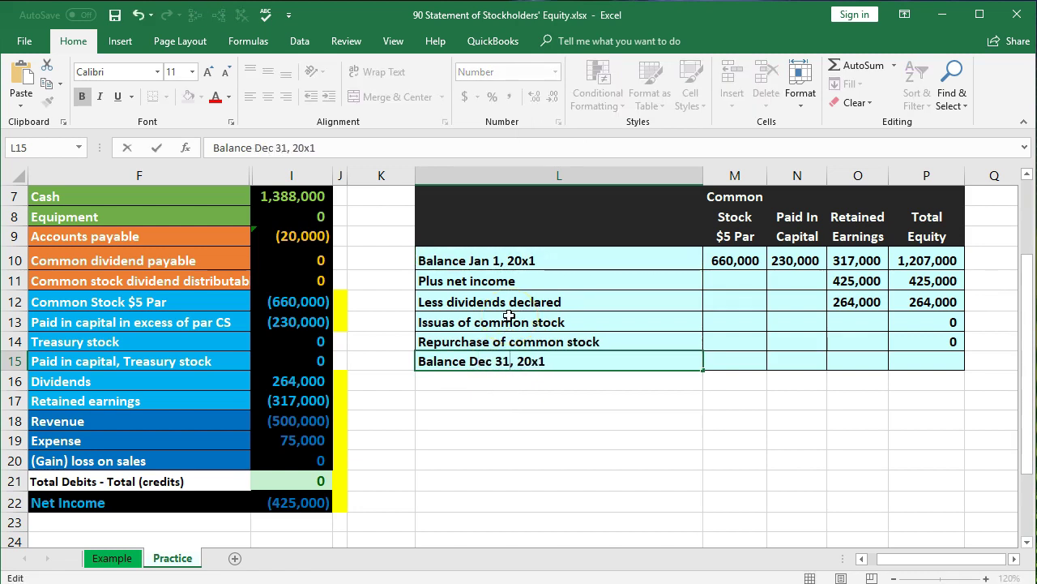
{"action": "left_click", "coordinate": [575, 481]}
{"action": "left_click", "coordinate": [685, 452]}
{"action": "left_click", "coordinate": [590, 258]}
{"action": "key", "text": "ctrl+c"}
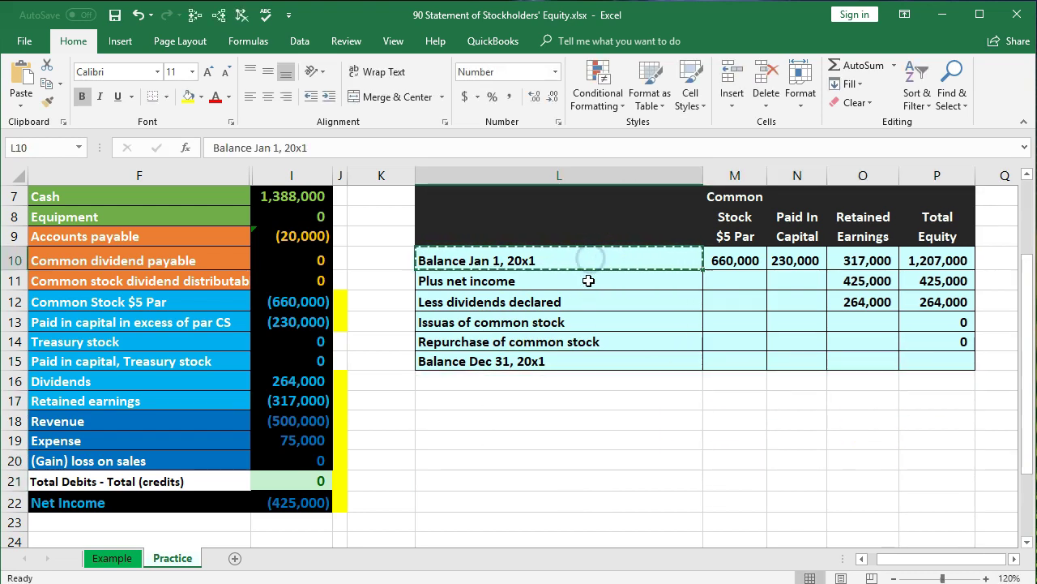
{"action": "left_click", "coordinate": [574, 363]}
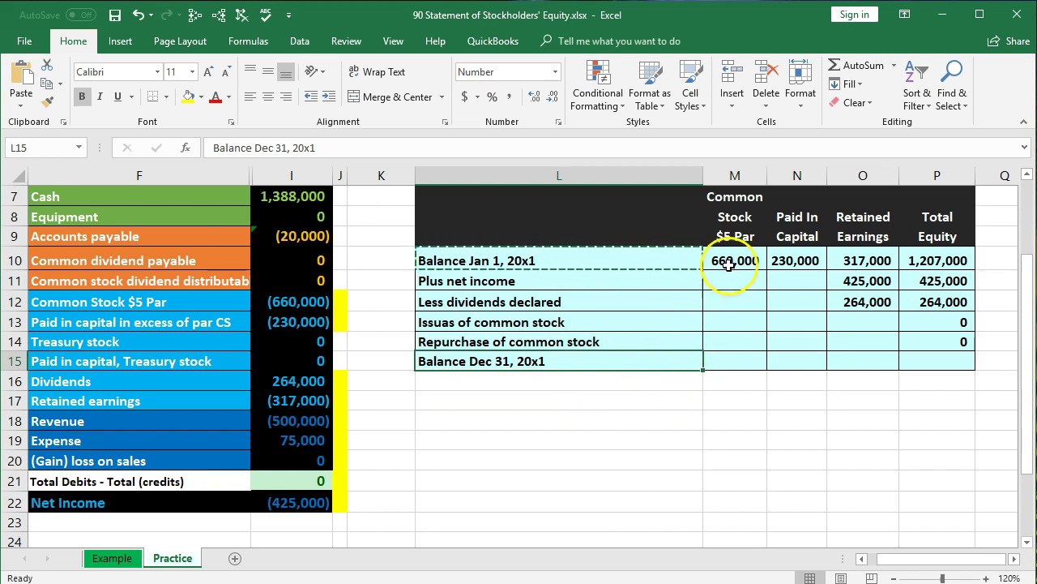
{"action": "left_click_drag", "start_coordinate": [729, 265], "coordinate": [782, 264]}
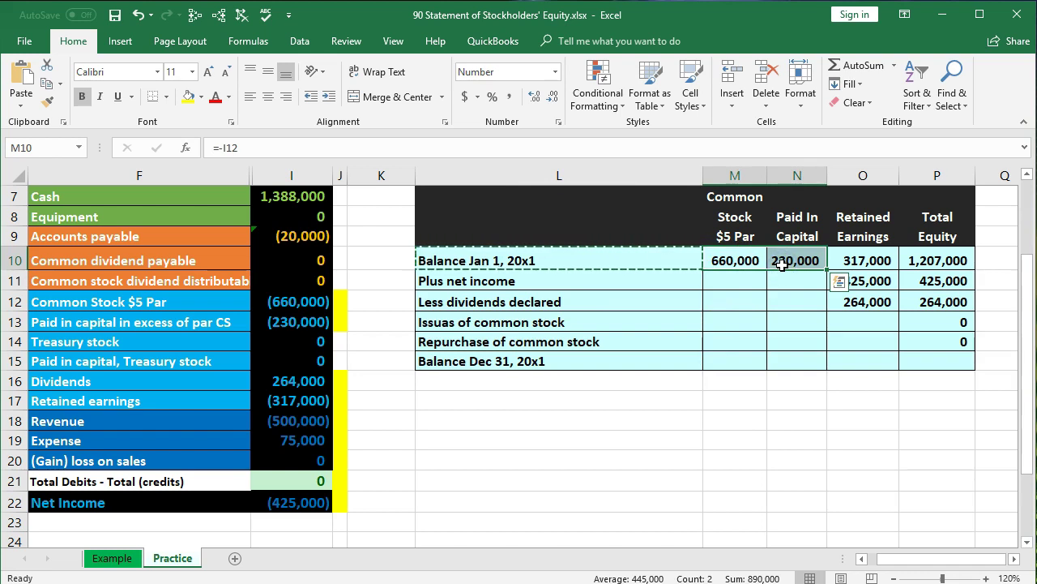
{"action": "left_click", "coordinate": [866, 260]}
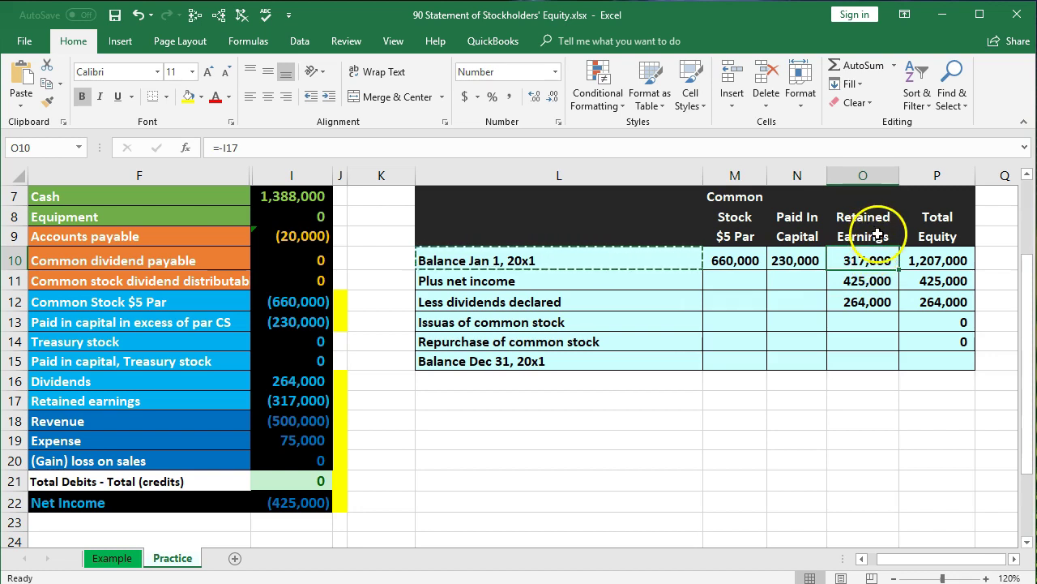
- Calculate the ending retained earnings for O15 in Calculator as 317,000 + 425,000 - 264,000, and close Calculator
{"action": "left_click", "coordinate": [872, 362]}
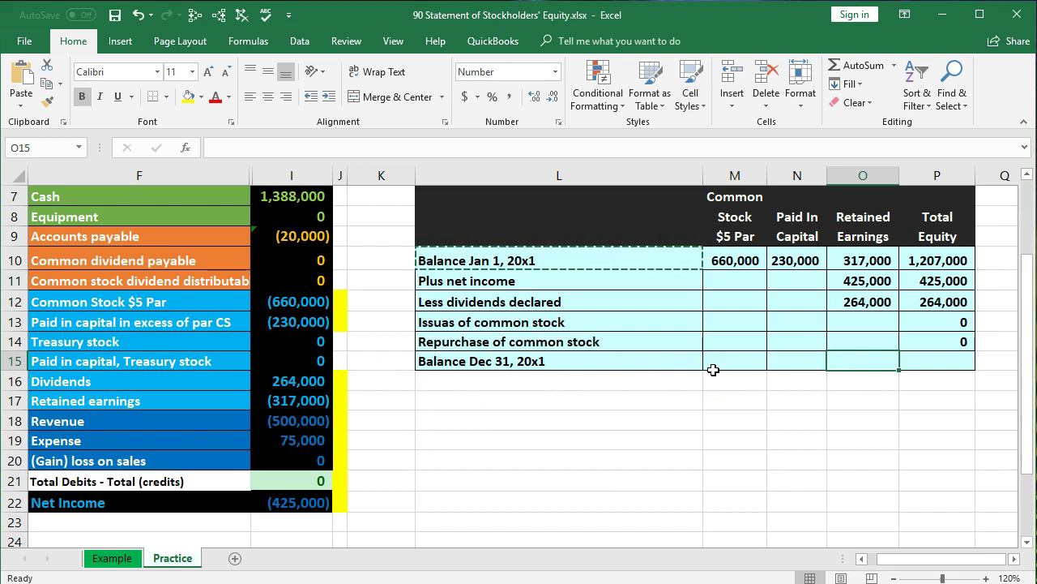
{"action": "key", "text": "XF86Calculator"}
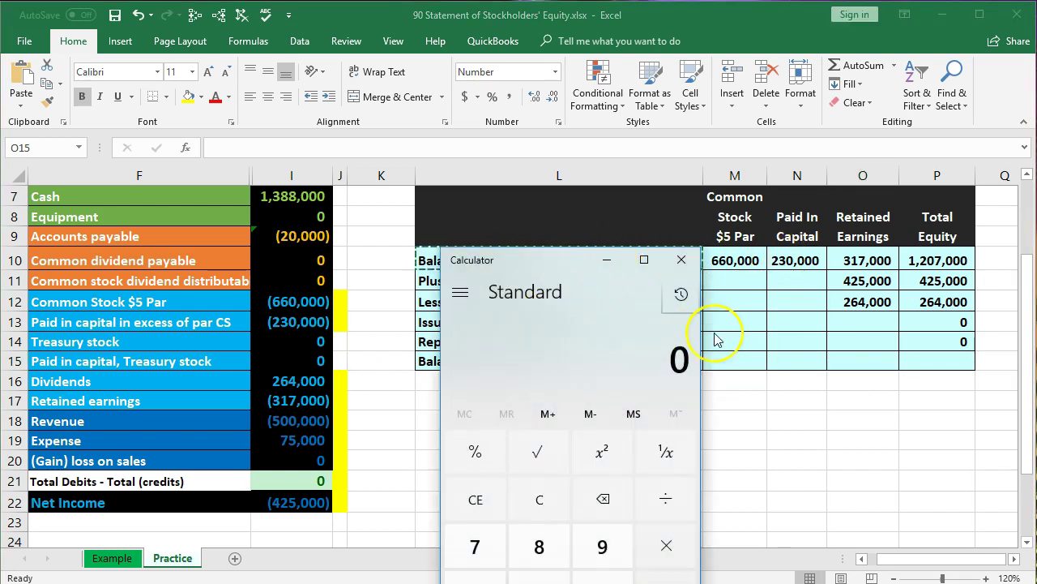
{"action": "left_click_drag", "start_coordinate": [518, 261], "coordinate": [736, 317]}
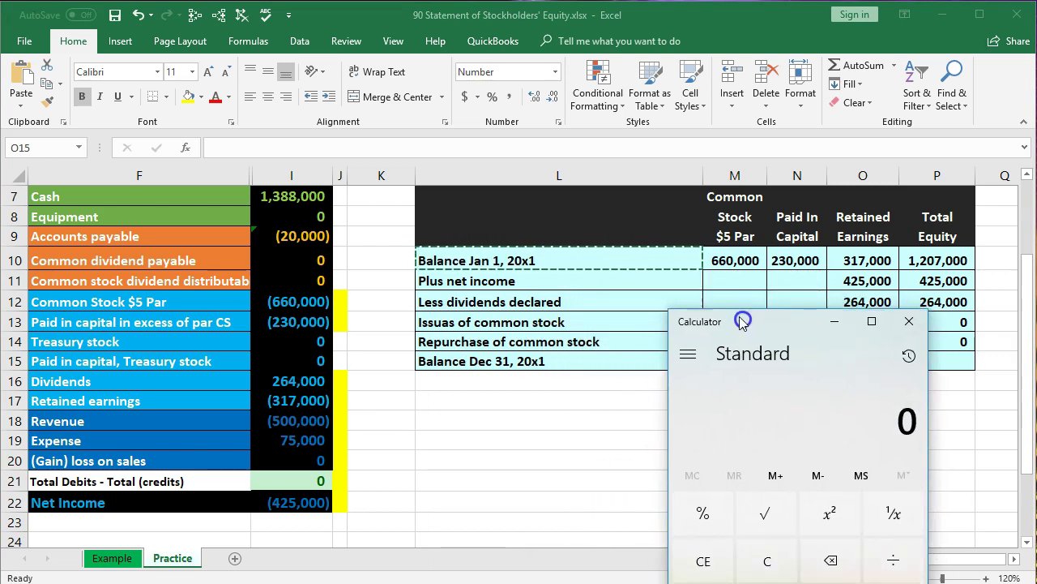
{"action": "type", "text": "3170000"}
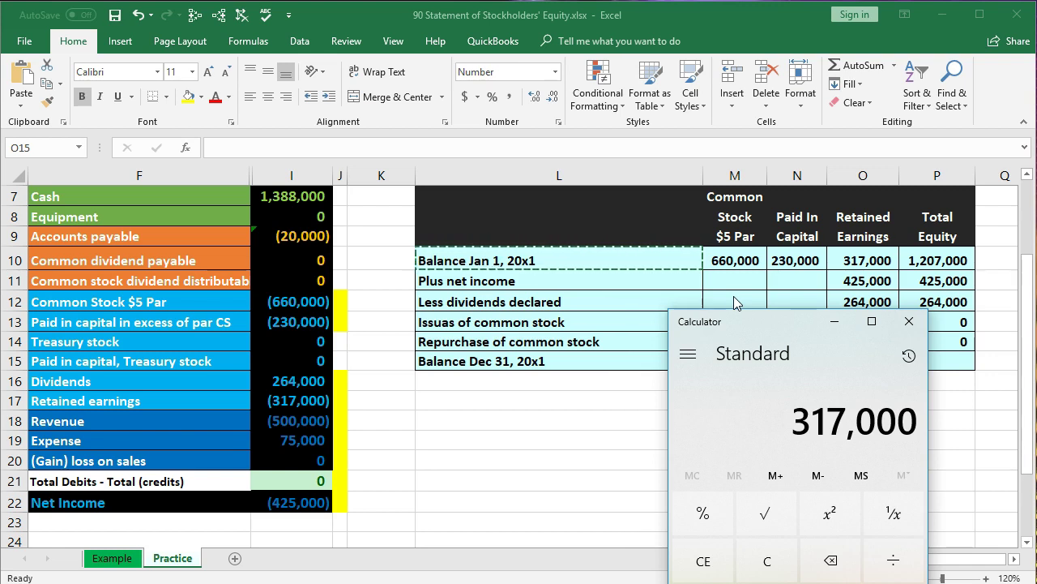
{"action": "key", "text": "plus"}
{"action": "type", "text": "425,000"}
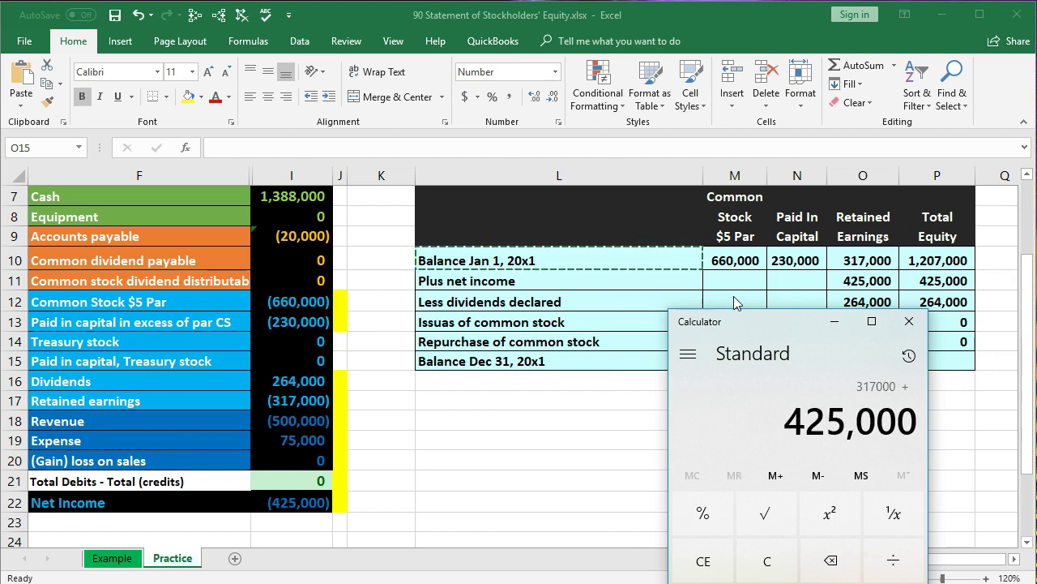
{"action": "key", "text": "minus"}
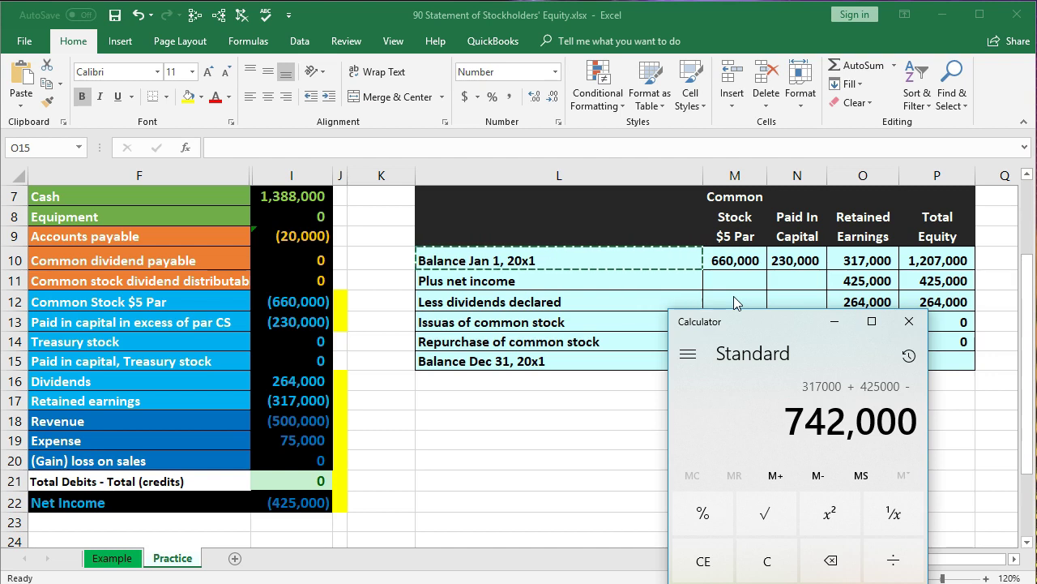
{"action": "type", "text": "264000"}
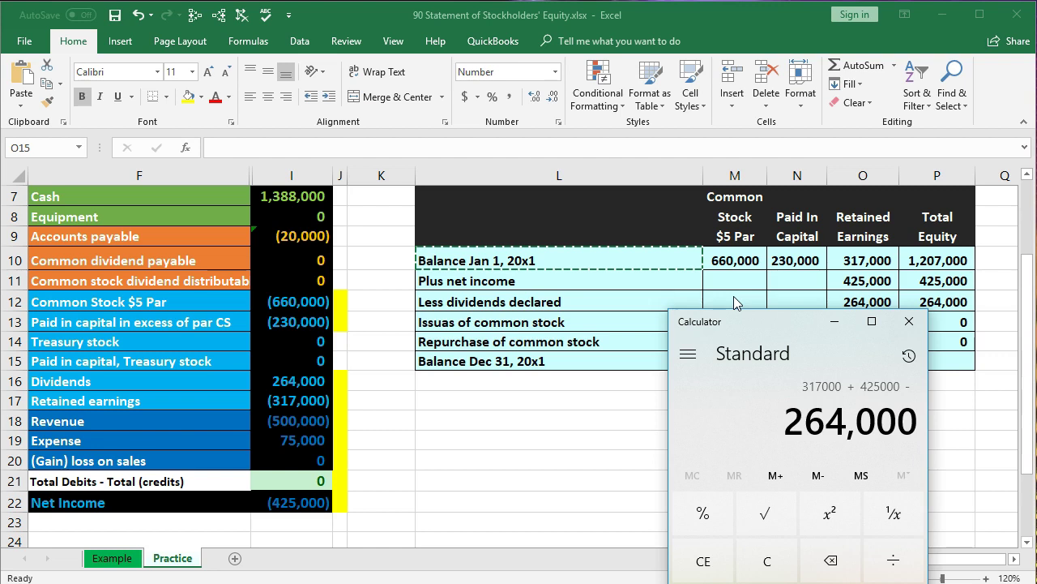
{"action": "key", "text": "Return"}
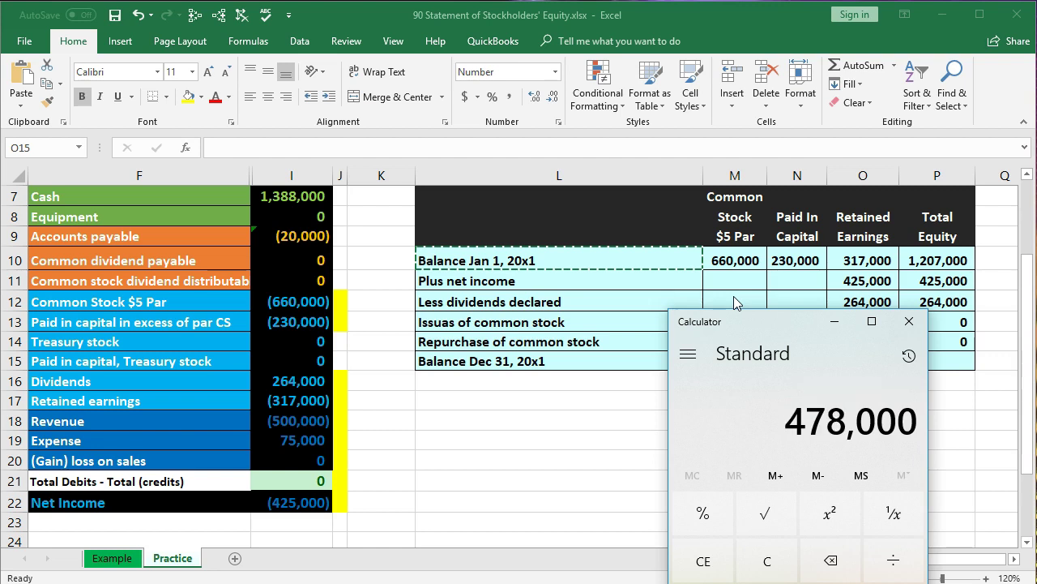
{"action": "left_click", "coordinate": [911, 322]}
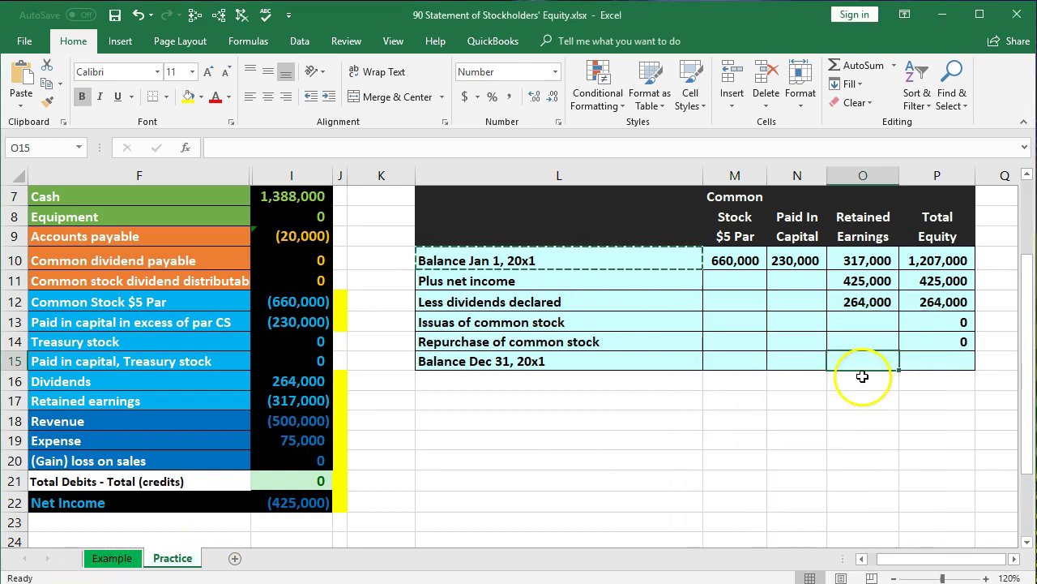
- Enter the ending retained earnings formula =O10+O11-O12 in O15
{"action": "type", "text": "="}
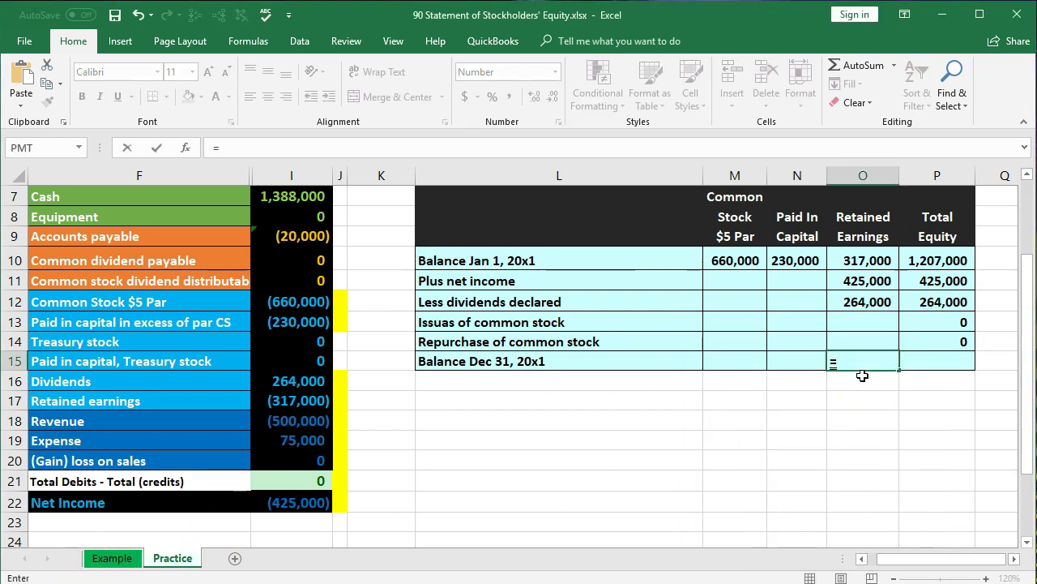
{"action": "left_click", "coordinate": [879, 258]}
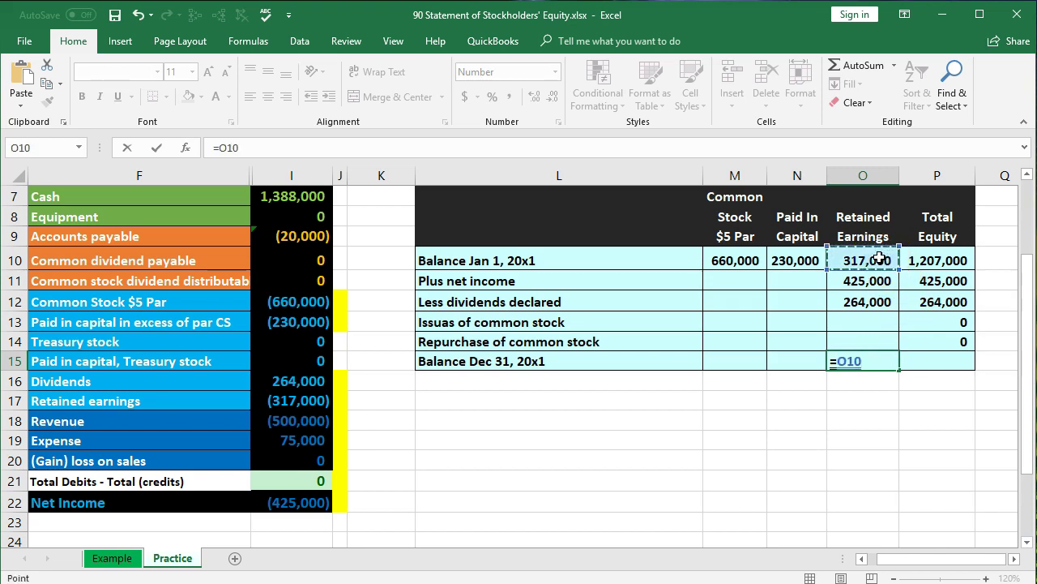
{"action": "type", "text": "+"}
{"action": "left_click", "coordinate": [868, 278]}
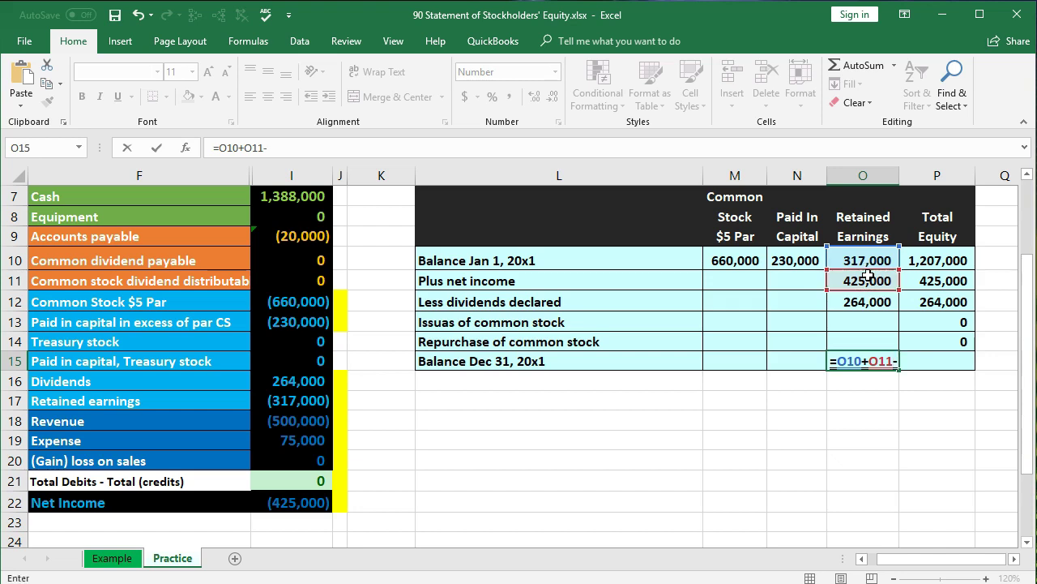
{"action": "left_click", "coordinate": [872, 301]}
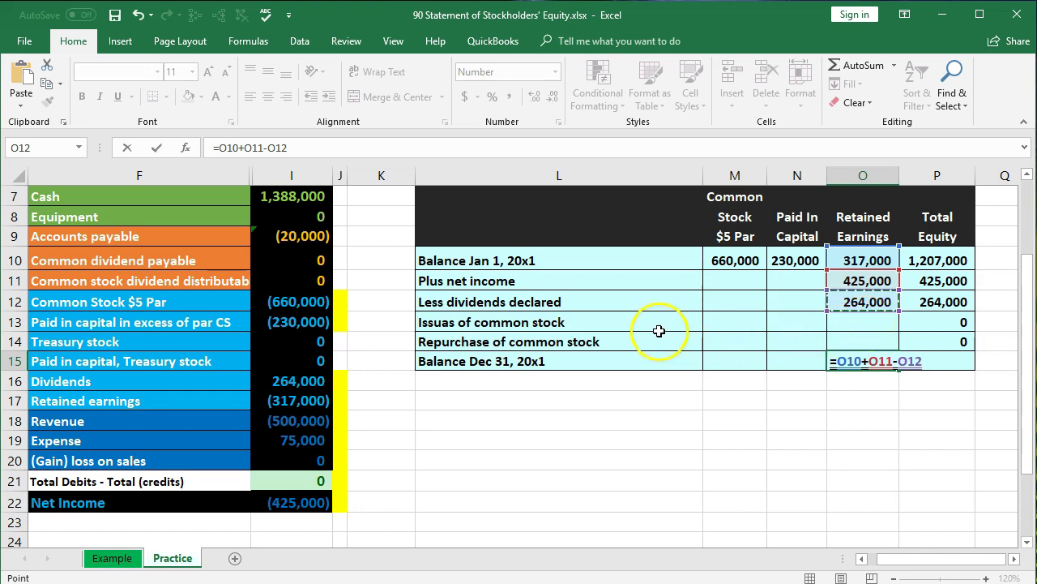
{"action": "key", "text": "Return"}
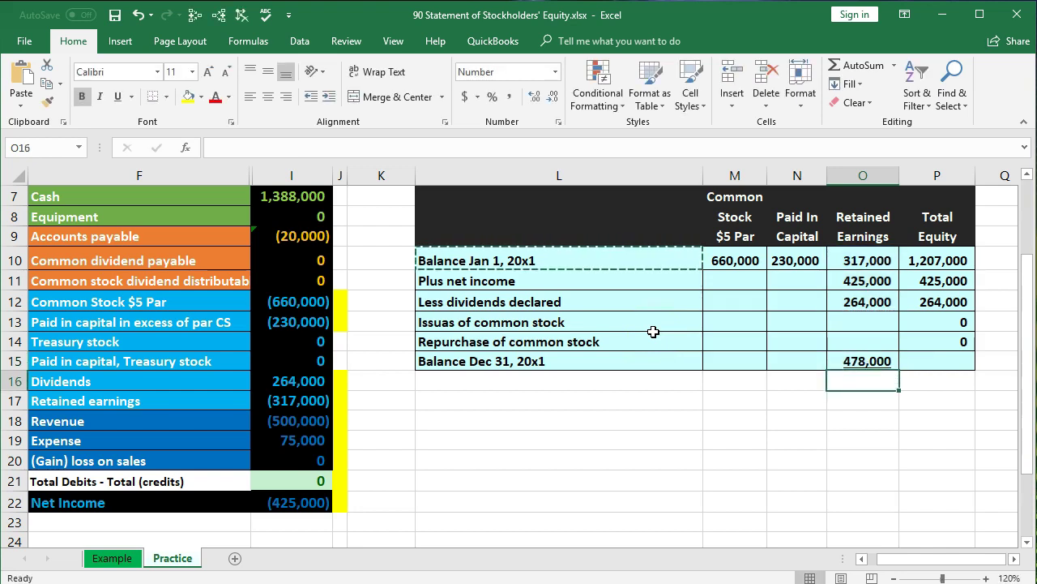
- Correct the misspelled stock issue label in L13 to read "Issuance of common stock"
{"action": "left_click", "coordinate": [601, 342]}
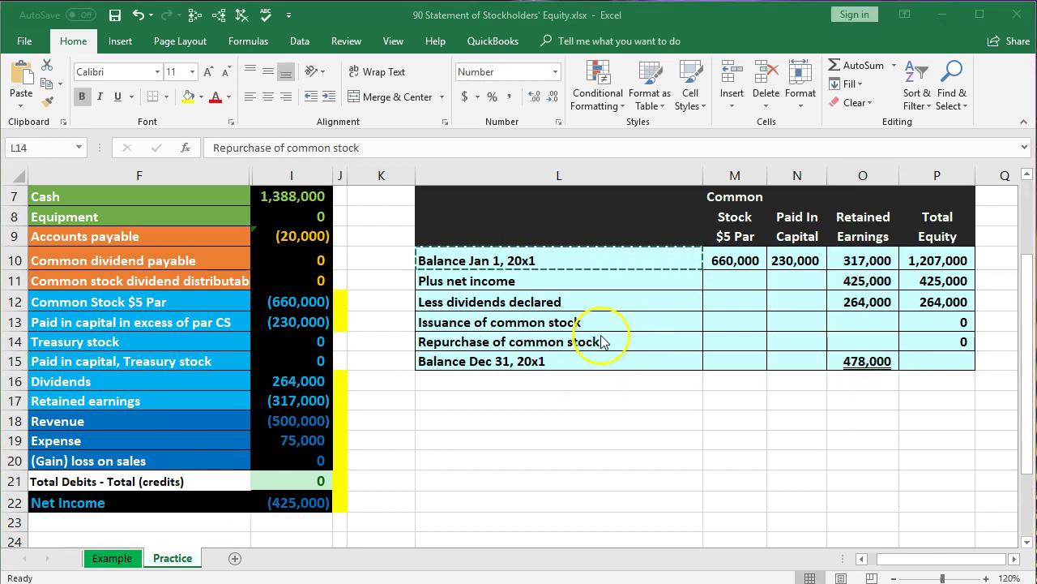
{"action": "left_click", "coordinate": [606, 321]}
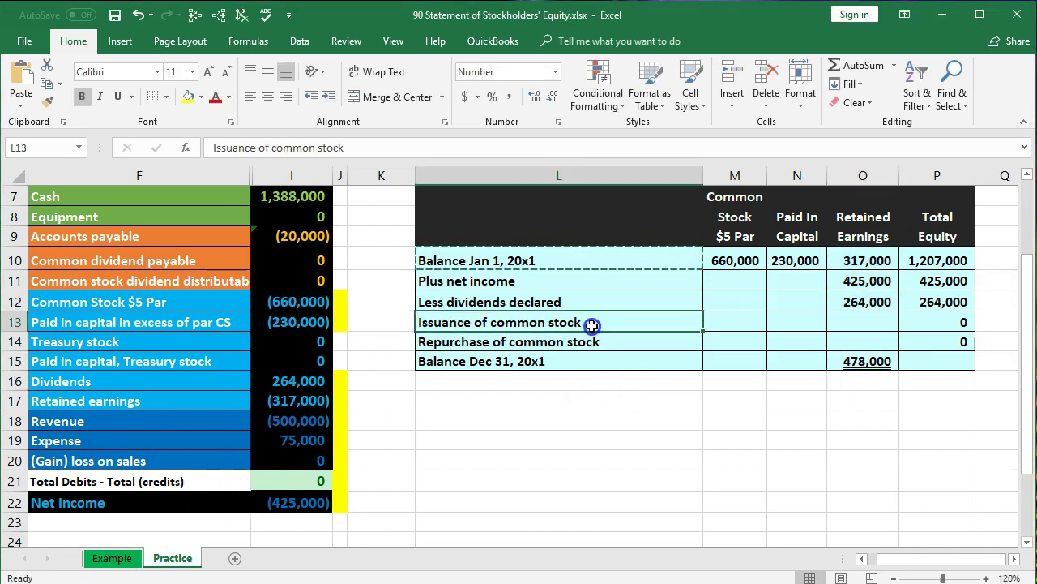
{"action": "left_click", "coordinate": [879, 323]}
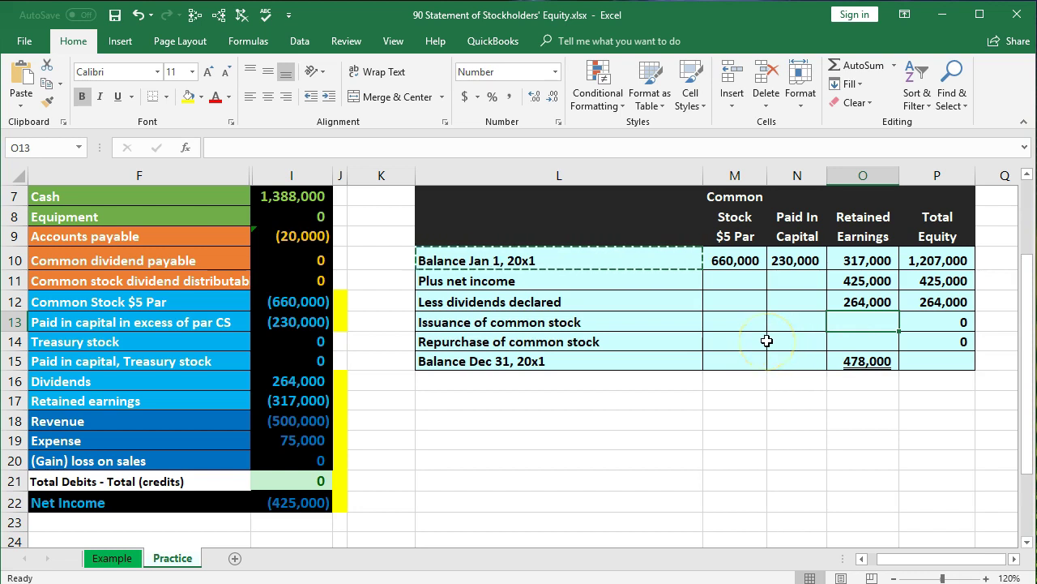
- Extend the O15 formula to include the stock issuance and repurchase rows, making it =O10+O11-O12+O13-O14
{"action": "double_click", "coordinate": [864, 362]}
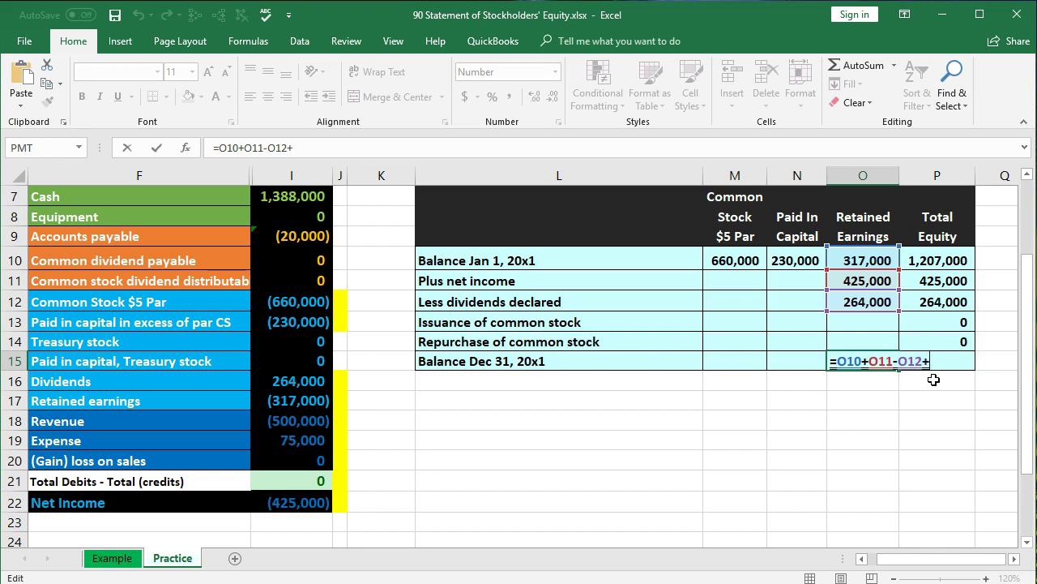
{"action": "left_click", "coordinate": [882, 321]}
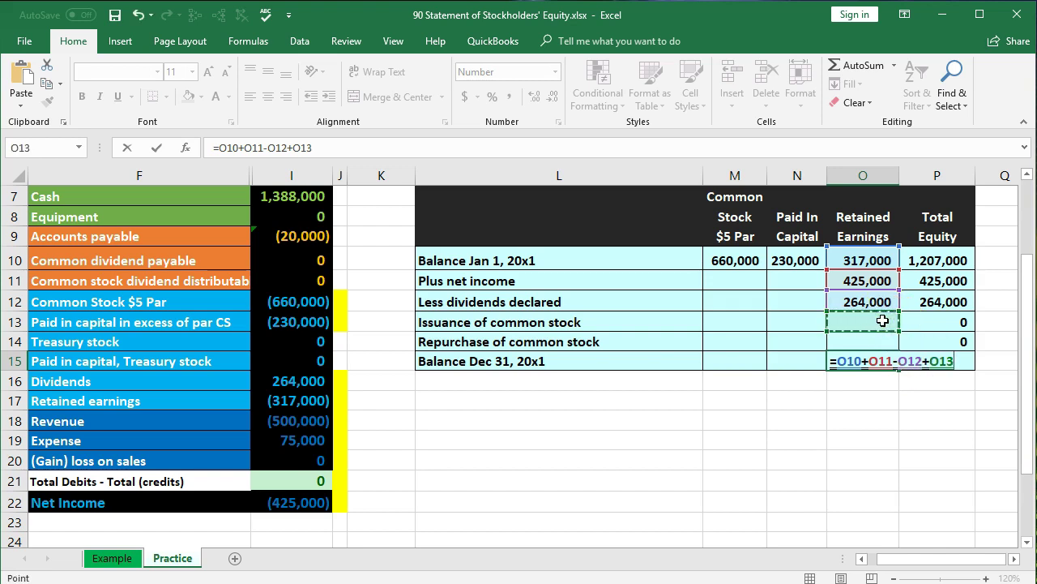
{"action": "type", "text": "-"}
{"action": "left_click", "coordinate": [877, 334]}
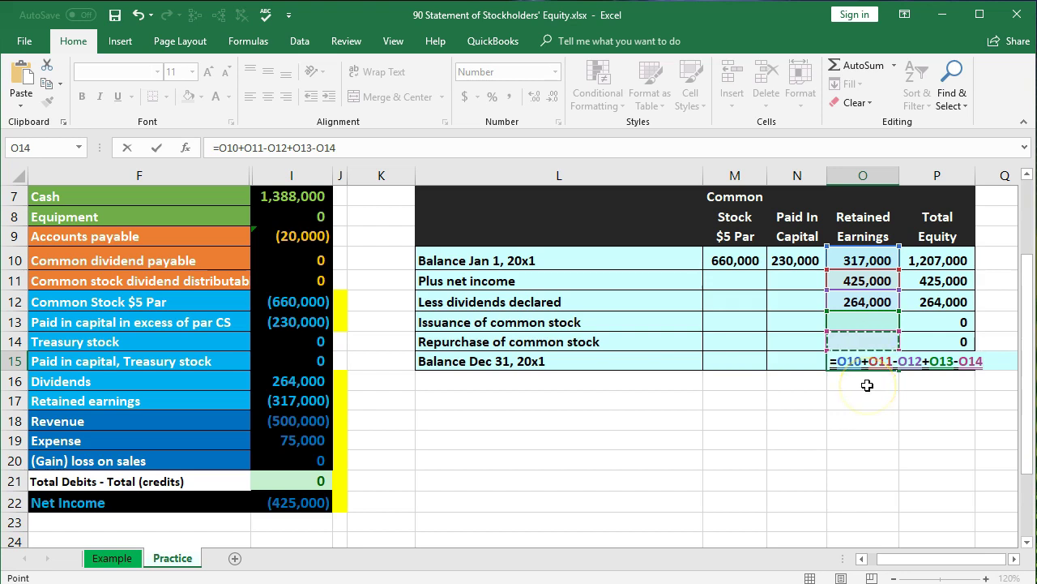
{"action": "key", "text": "Return"}
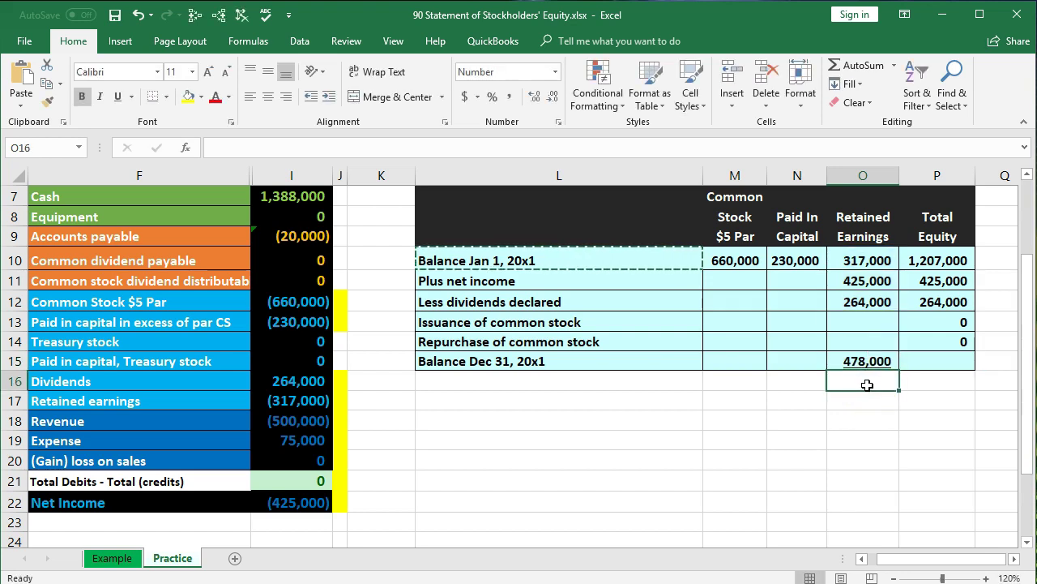
- Copy the ending balance formula from O15 into M15:N15 and check the references in M15
{"action": "left_click", "coordinate": [859, 365]}
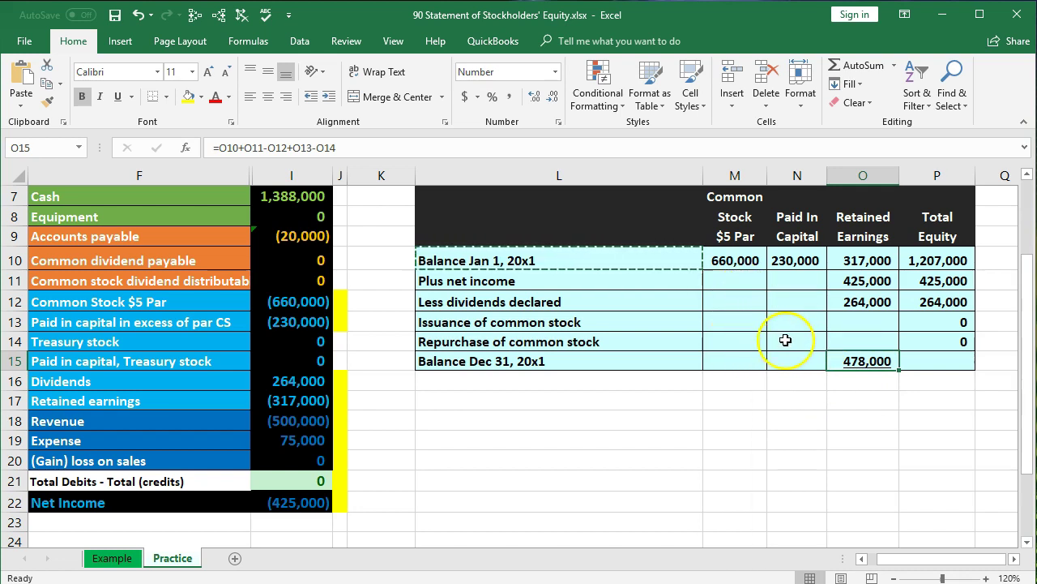
{"action": "left_click", "coordinate": [867, 359]}
{"action": "right_click", "coordinate": [867, 359]}
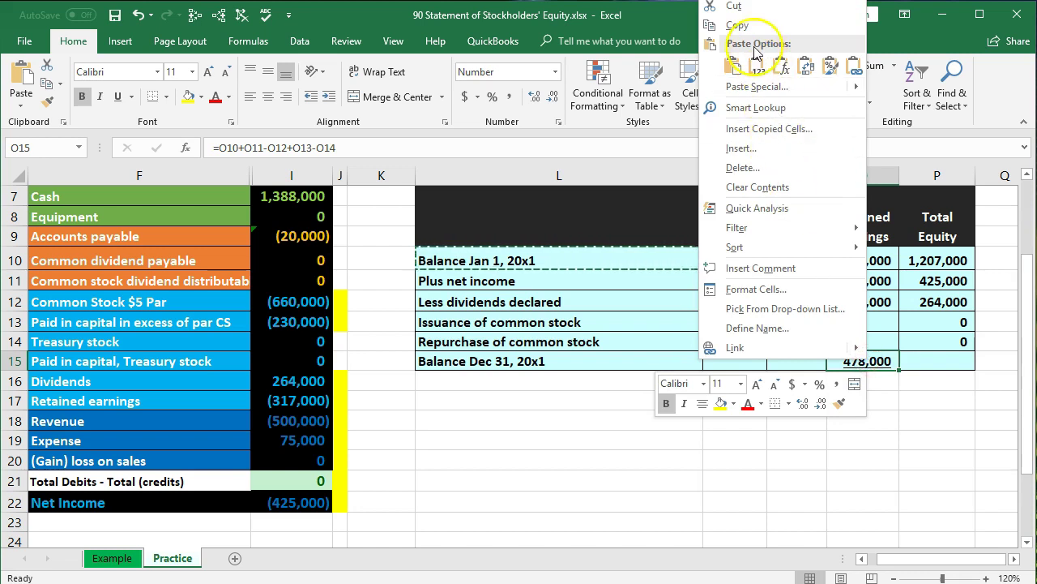
{"action": "left_click", "coordinate": [881, 24]}
{"action": "left_click_drag", "start_coordinate": [744, 359], "coordinate": [776, 359]}
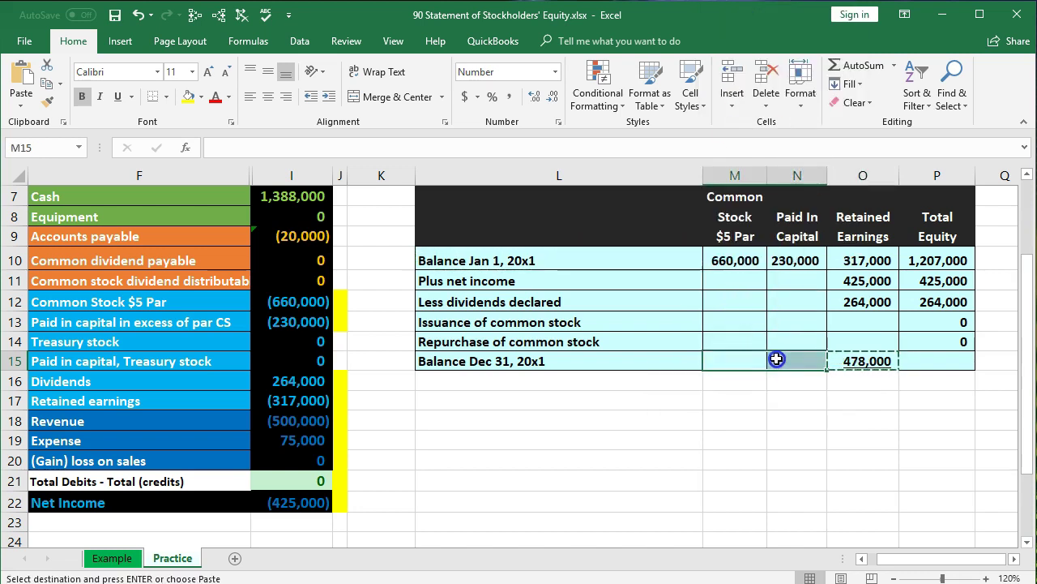
{"action": "right_click", "coordinate": [775, 359]}
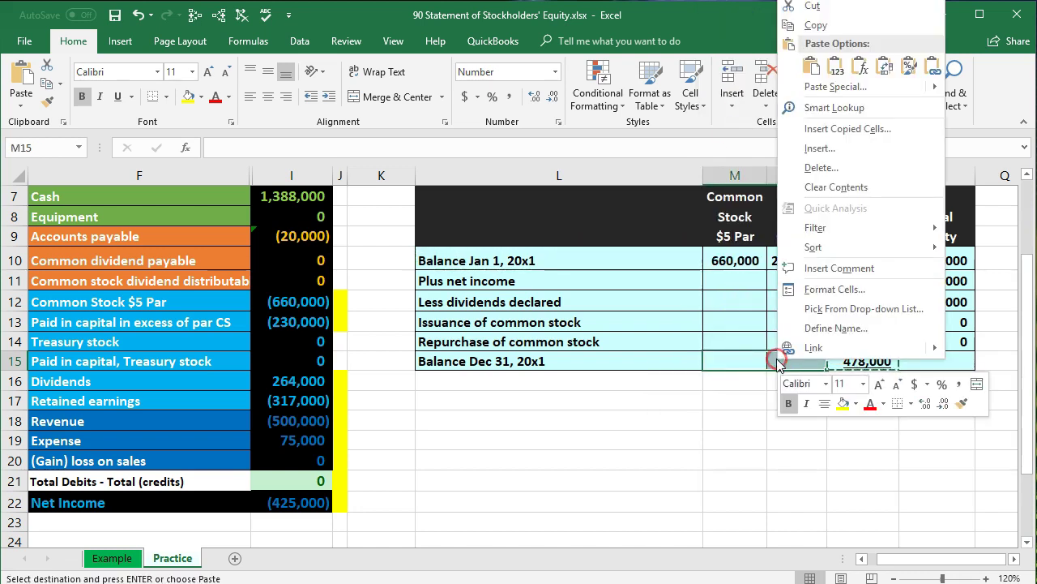
{"action": "left_click", "coordinate": [812, 68]}
{"action": "left_click", "coordinate": [746, 357]}
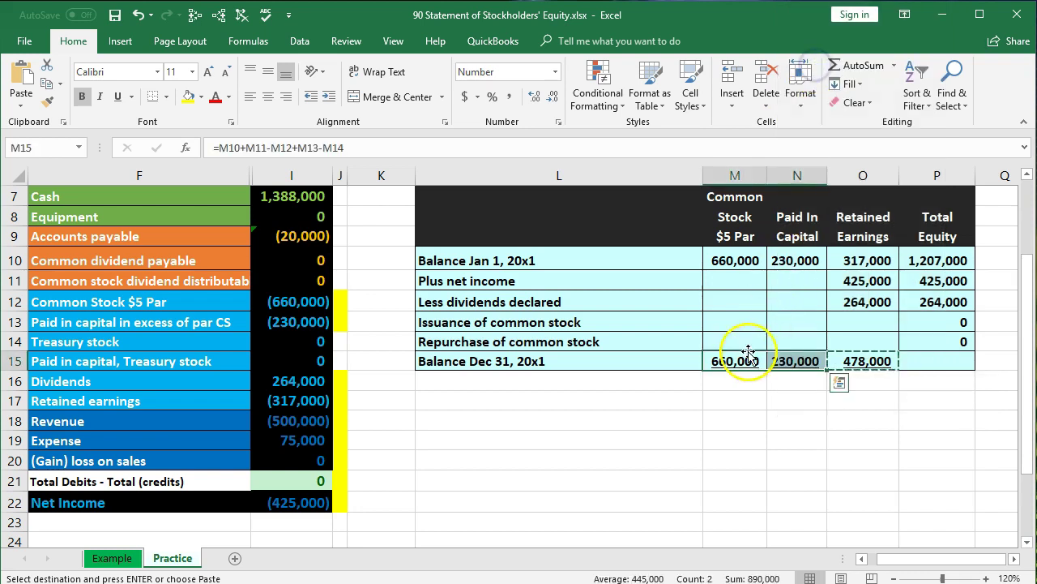
{"action": "double_click", "coordinate": [746, 359]}
{"action": "key", "text": "Return"}
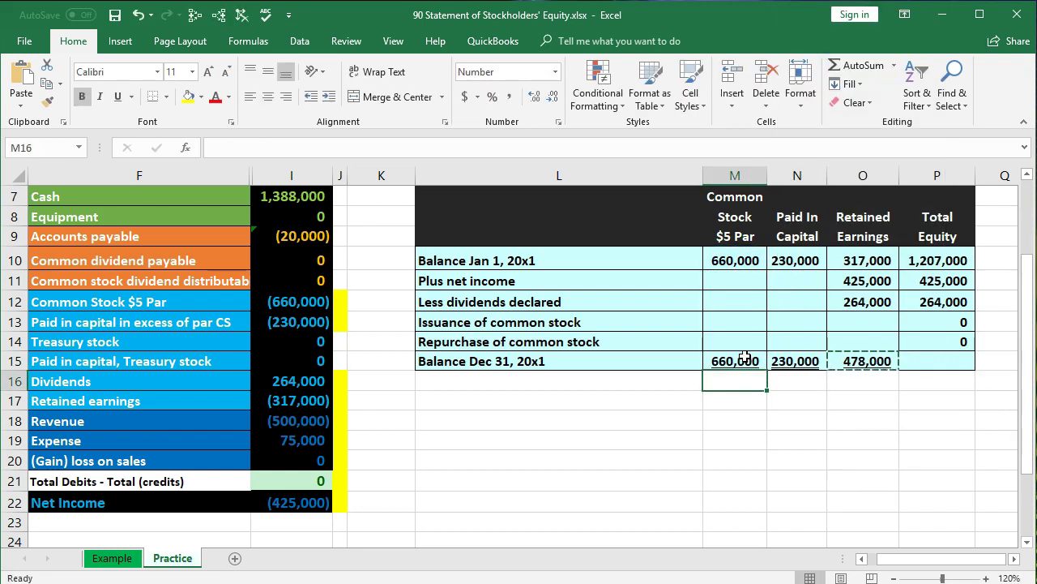
- Paste the copied O15 ending balance formula into P15 for Total Equity
{"action": "left_click", "coordinate": [914, 362]}
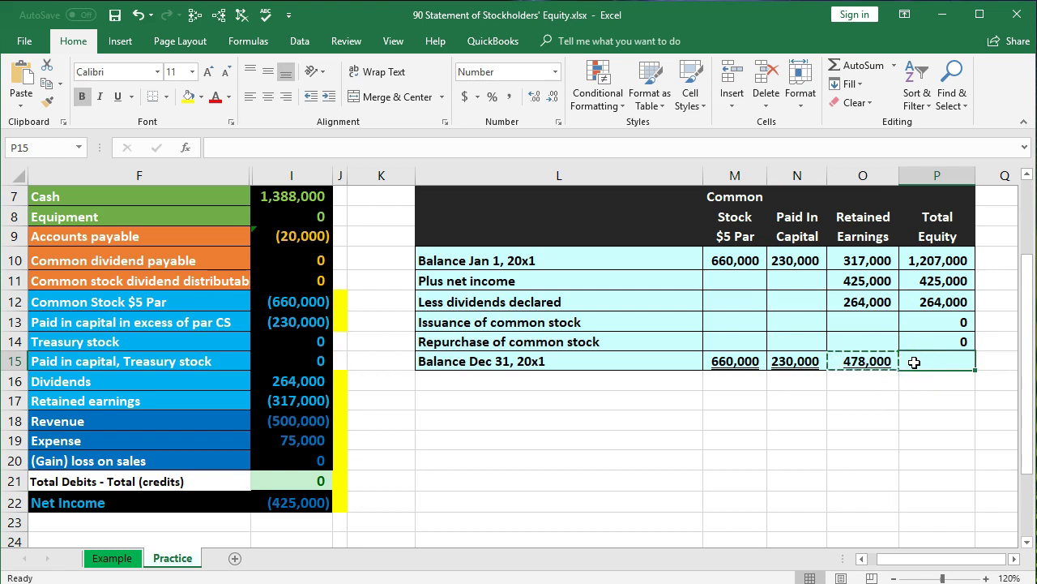
{"action": "right_click", "coordinate": [914, 362]}
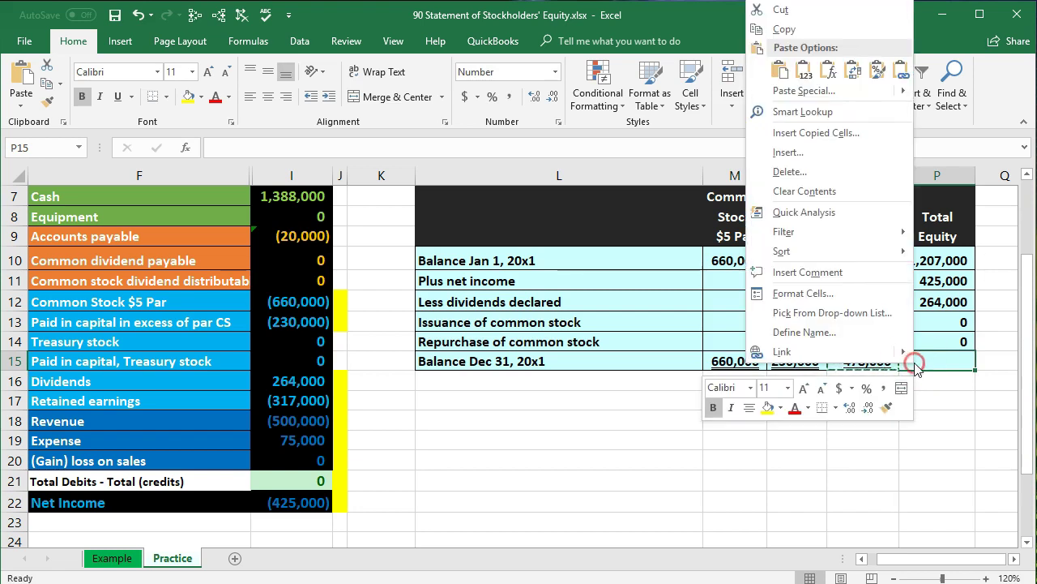
{"action": "left_click", "coordinate": [782, 72]}
- Review the Total Equity amounts in P10:P14 and compare the ending total with the sum of trial balance equity accounts I12:I20
{"action": "left_click", "coordinate": [948, 259]}
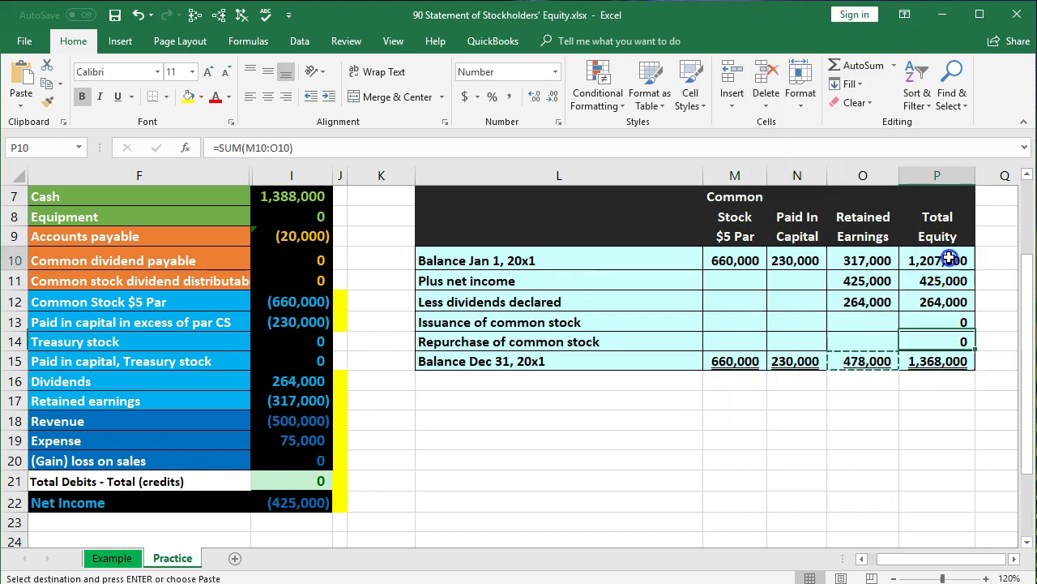
{"action": "left_click_drag", "start_coordinate": [948, 259], "coordinate": [950, 343]}
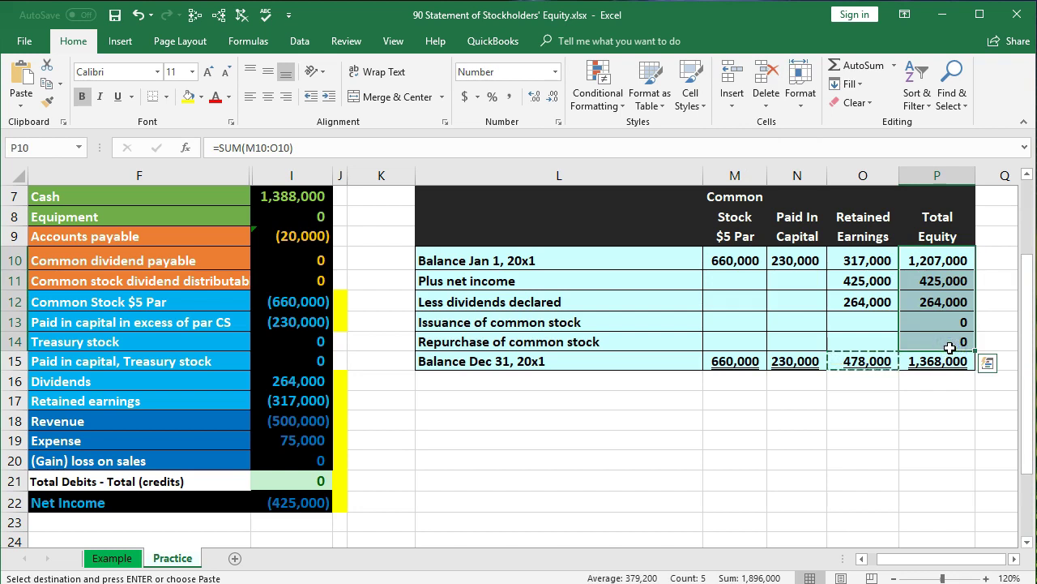
{"action": "left_click", "coordinate": [893, 437]}
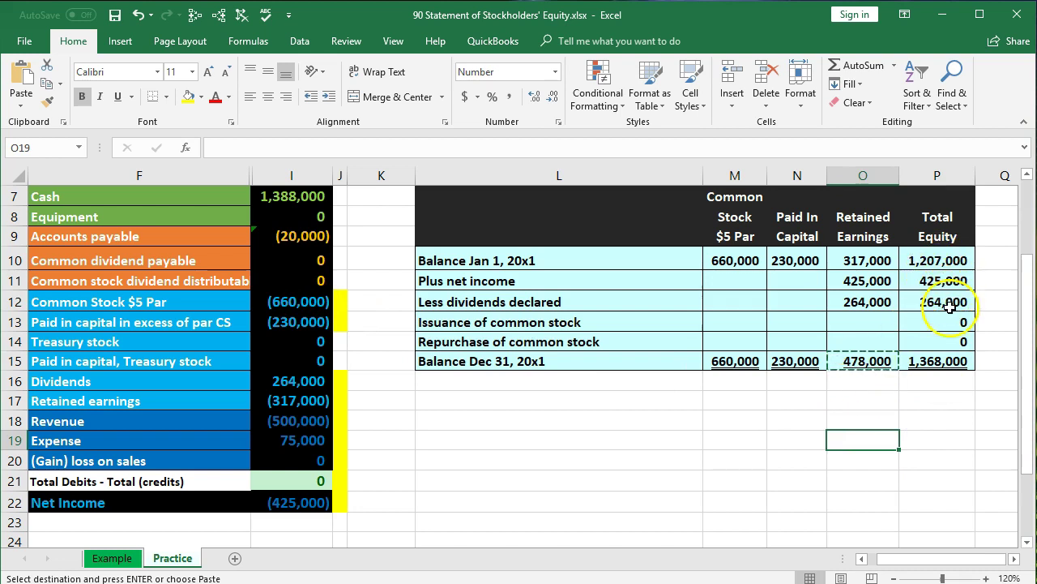
{"action": "left_click_drag", "start_coordinate": [298, 301], "coordinate": [314, 459]}
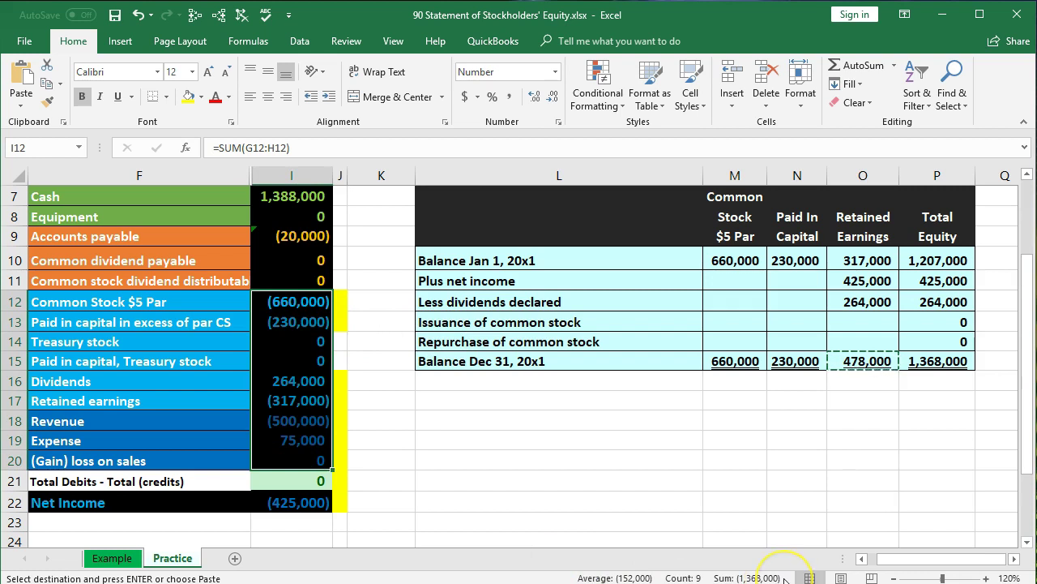
{"action": "left_click", "coordinate": [882, 415]}
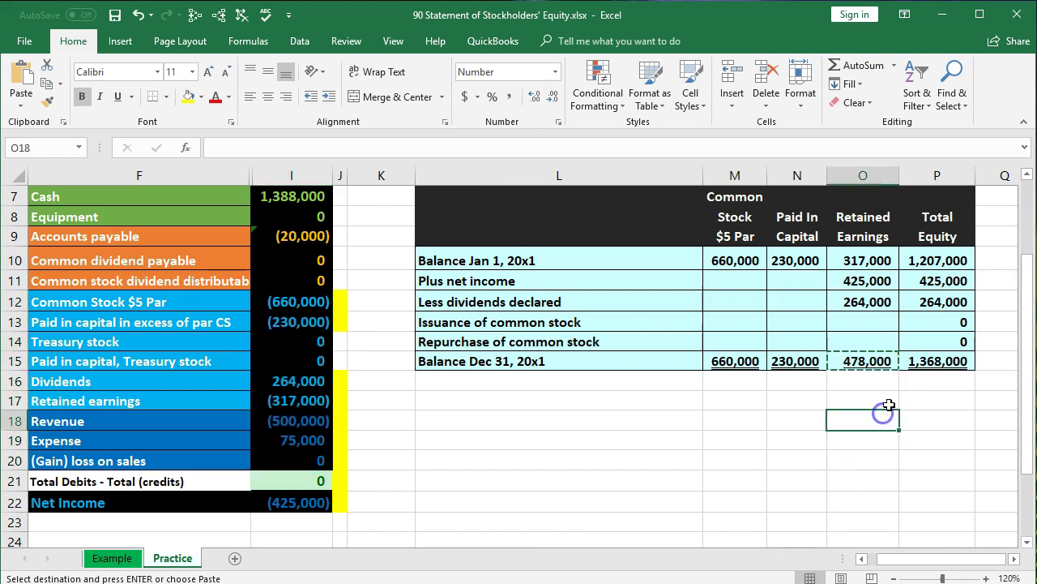
- Clear the pasted ending balance formulas from P15 and M15:N15
{"action": "left_click", "coordinate": [933, 361]}
{"action": "key", "text": "Delete"}
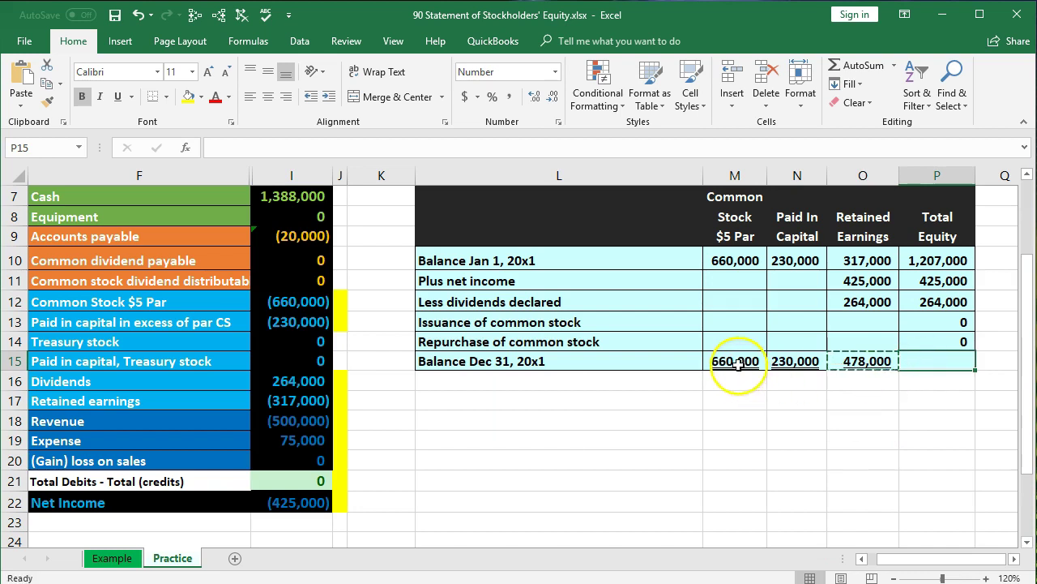
{"action": "left_click_drag", "start_coordinate": [740, 361], "coordinate": [764, 361]}
{"action": "key", "text": "Delete"}
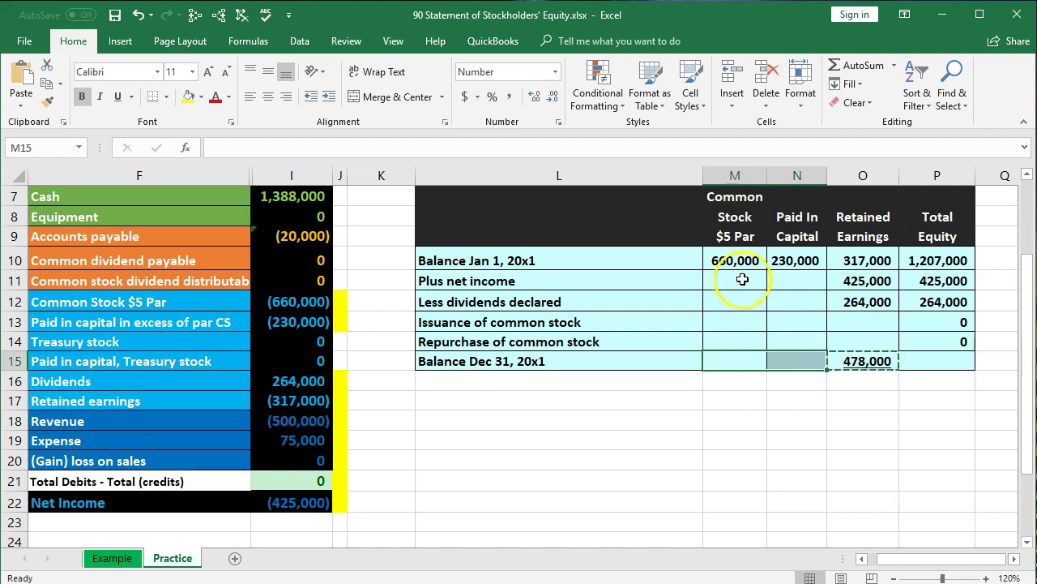
- Enter the December 31 Common Stock balance in M15 with the formula =M10+M11-M12+M13-M14
{"action": "left_click", "coordinate": [735, 360]}
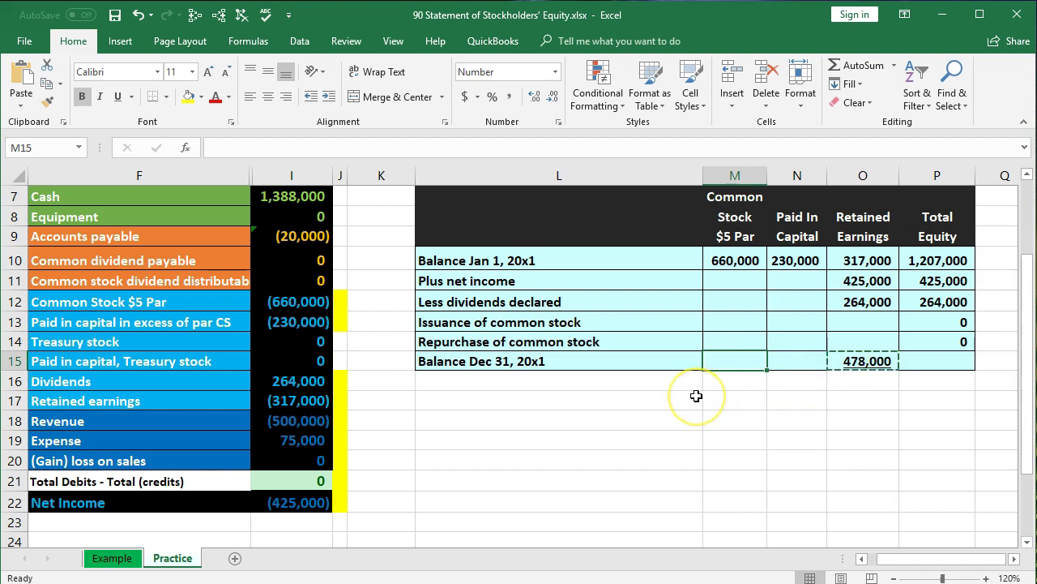
{"action": "type", "text": "="}
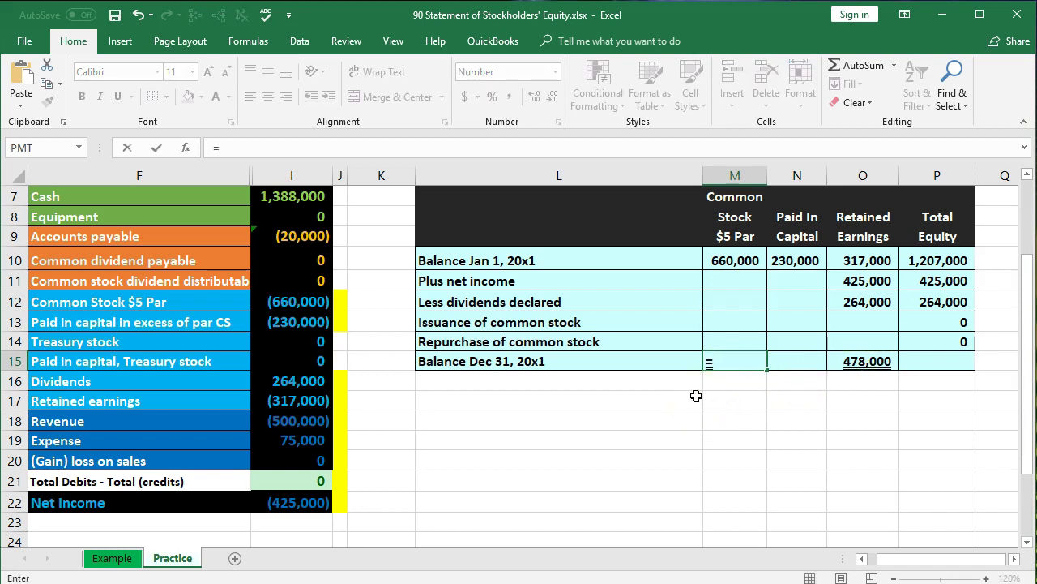
{"action": "left_click", "coordinate": [729, 261]}
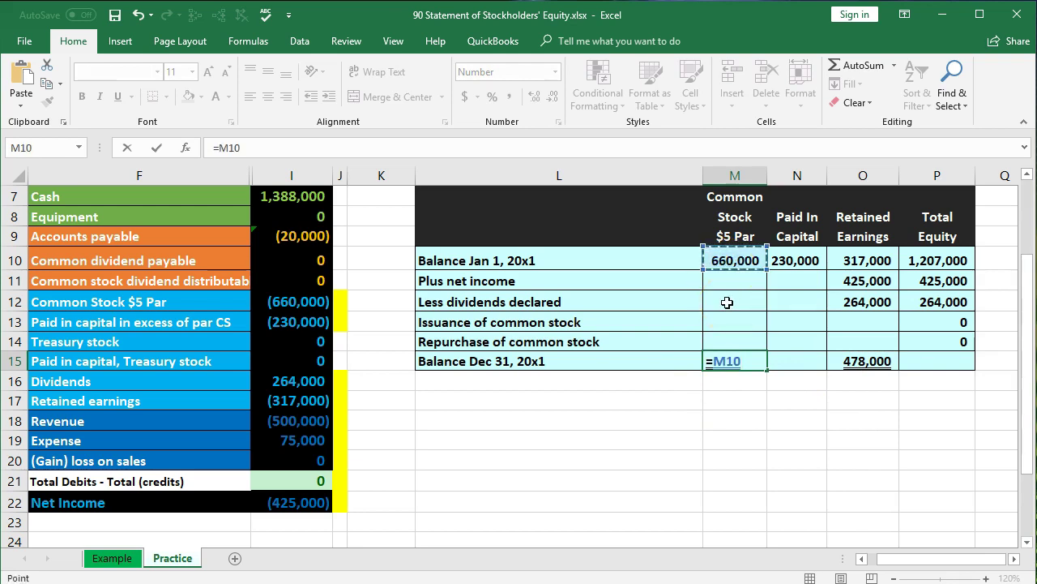
{"action": "type", "text": "+"}
{"action": "left_click", "coordinate": [733, 281]}
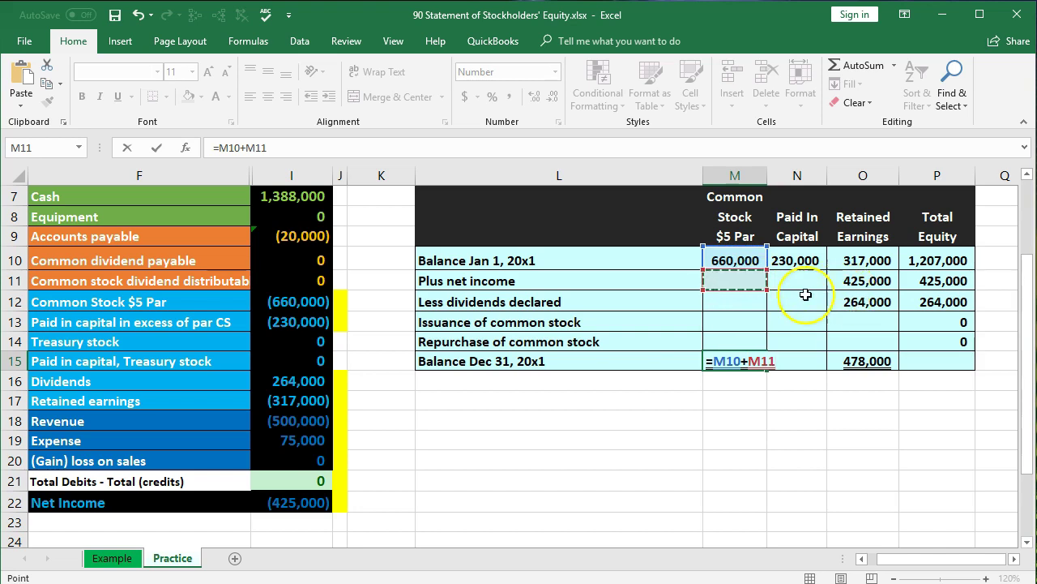
{"action": "type", "text": "-"}
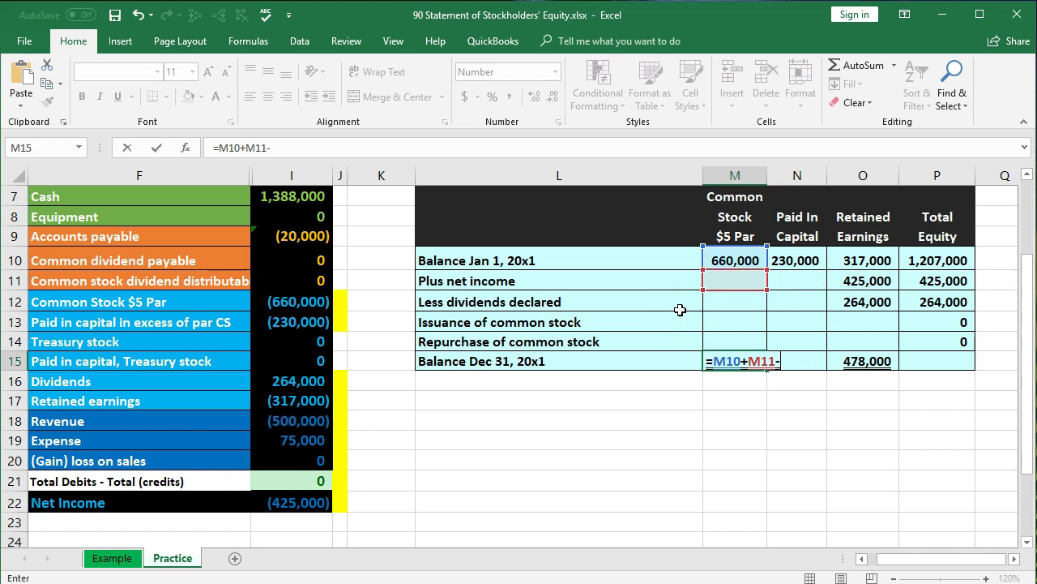
{"action": "left_click", "coordinate": [716, 301]}
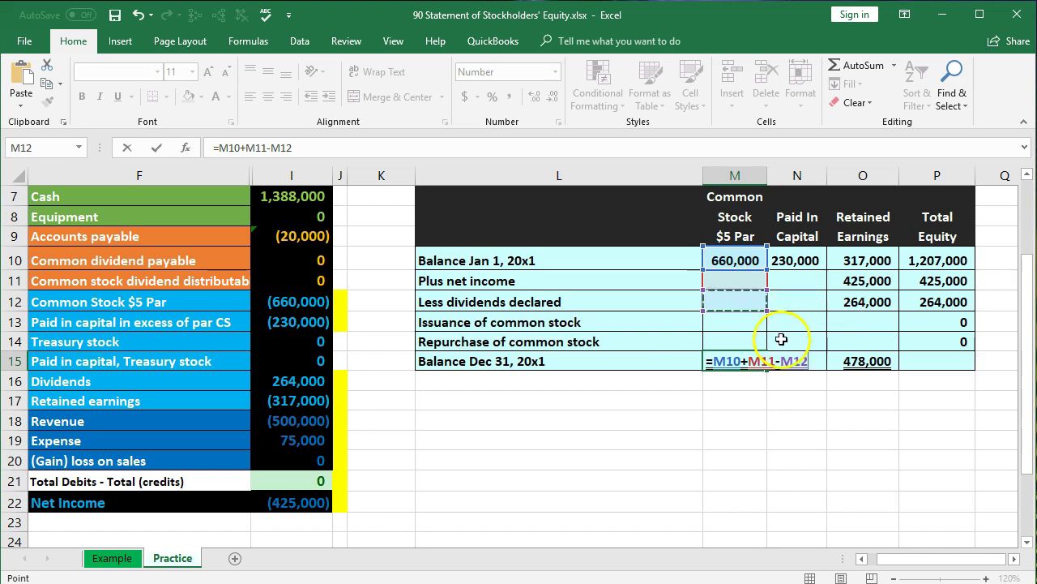
{"action": "type", "text": "+"}
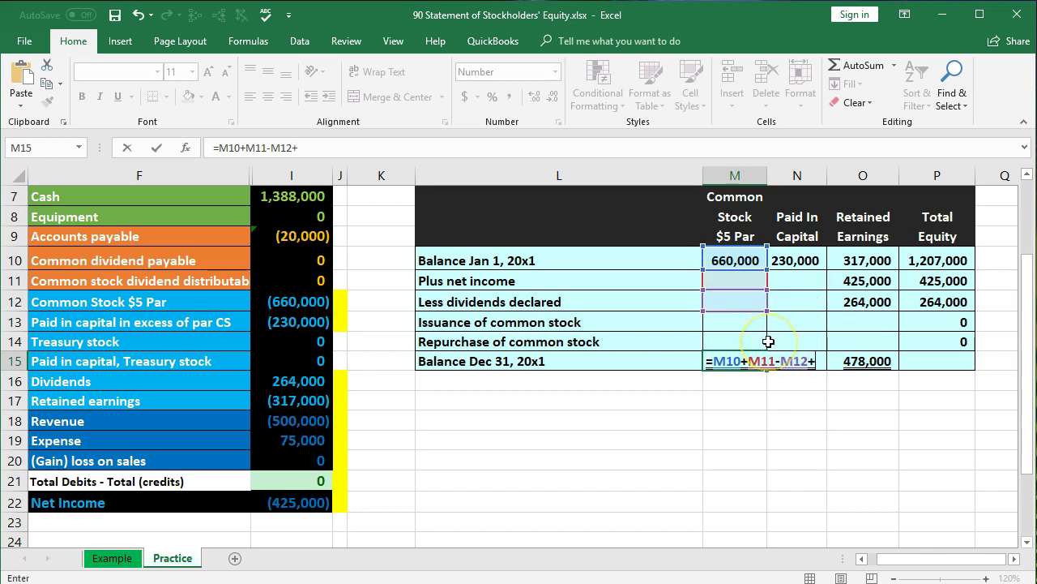
{"action": "left_click", "coordinate": [731, 323]}
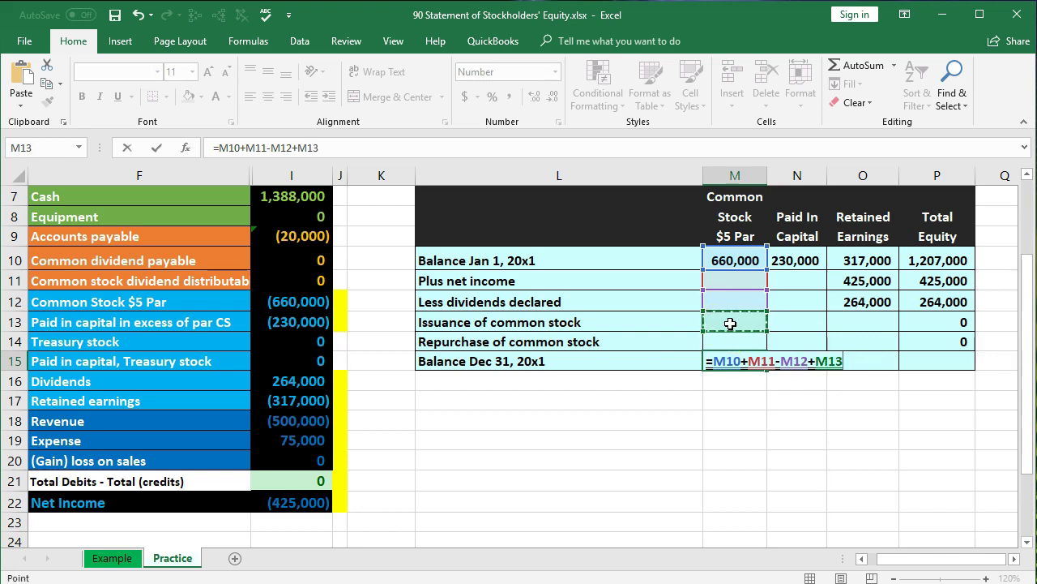
{"action": "type", "text": "-"}
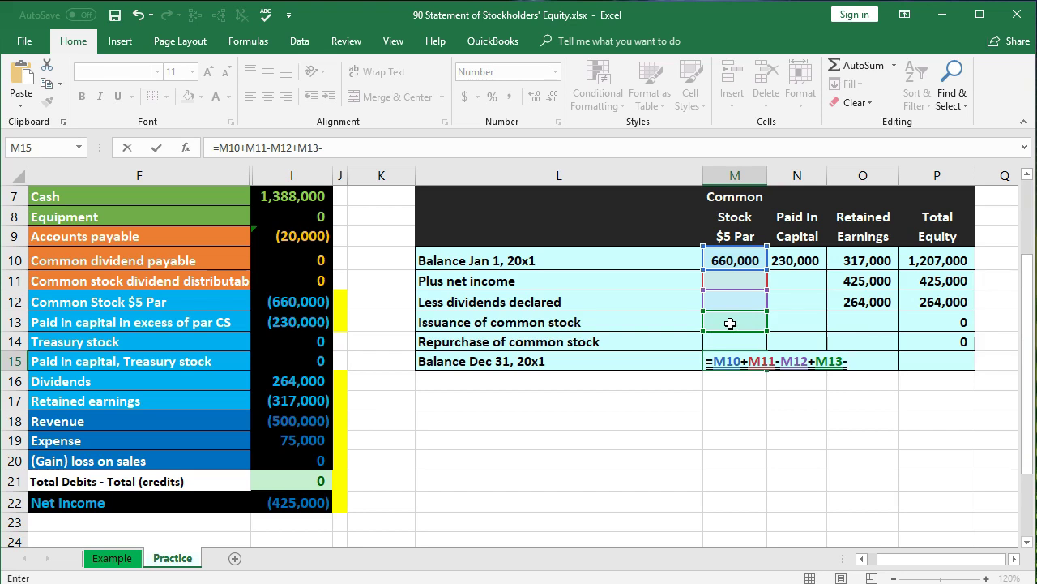
{"action": "left_click", "coordinate": [723, 343]}
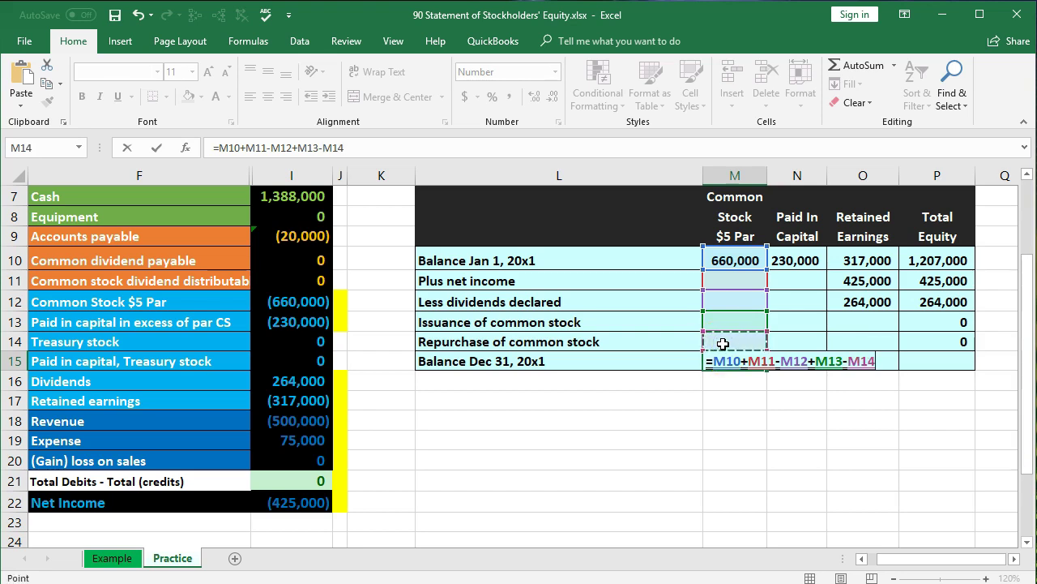
{"action": "key", "text": "Return"}
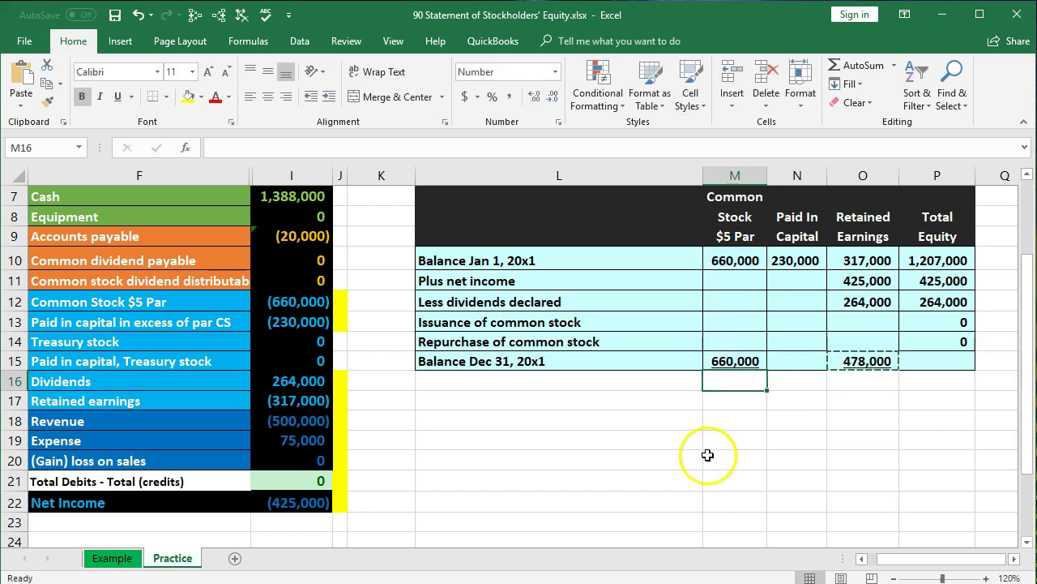
- Enter the December 31 Paid In Capital balance in N15 with the formula =N10+N11-N12+N13-N14
{"action": "left_click", "coordinate": [804, 361]}
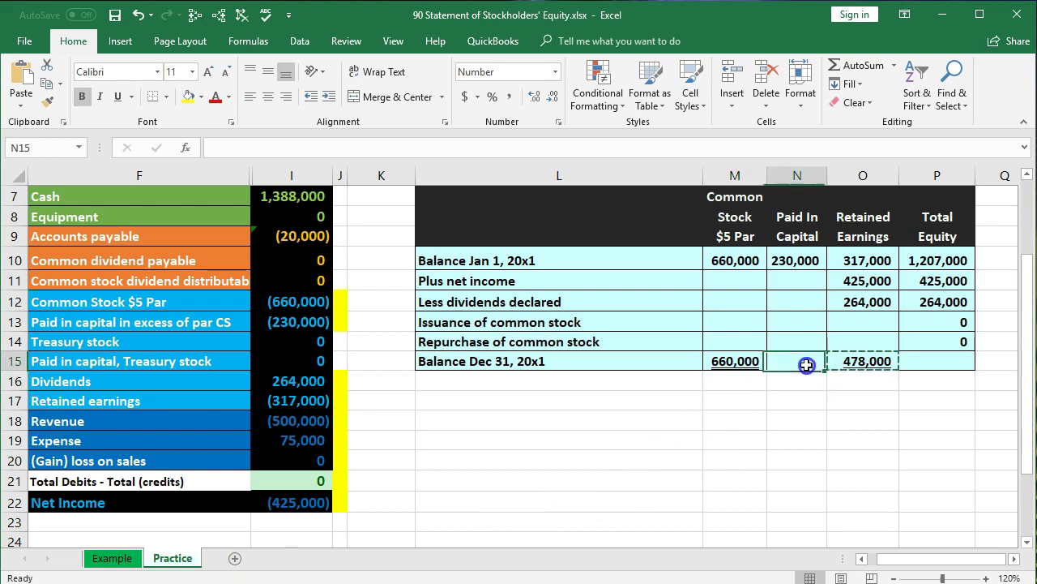
{"action": "type", "text": "="}
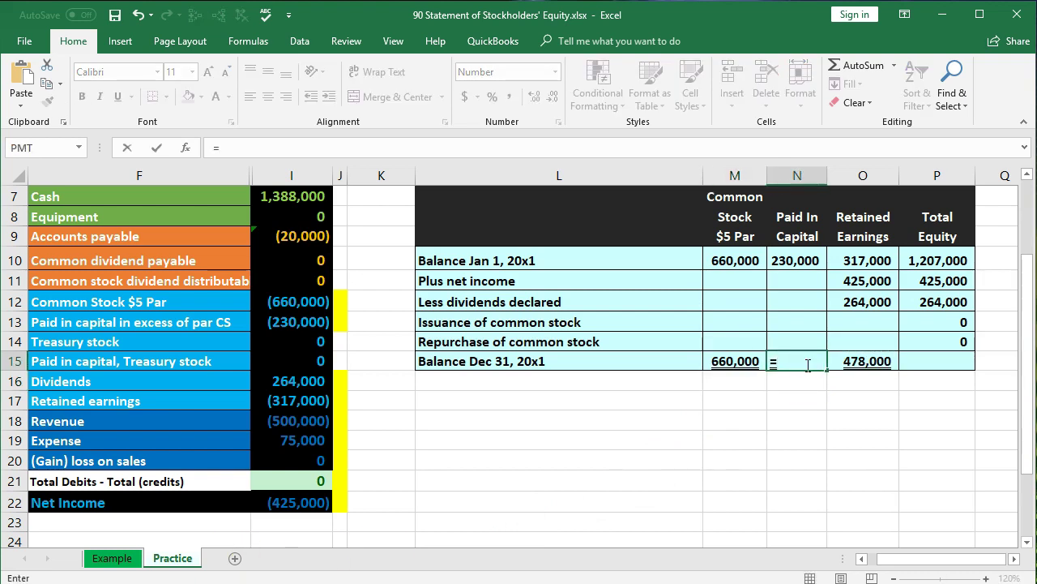
{"action": "left_click", "coordinate": [796, 262]}
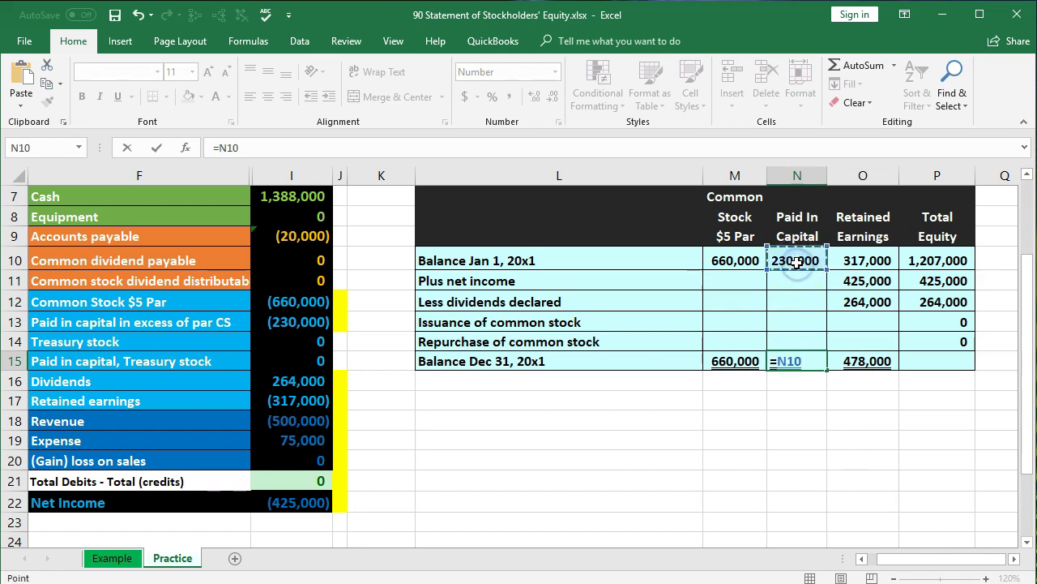
{"action": "type", "text": "+"}
{"action": "left_click", "coordinate": [792, 280]}
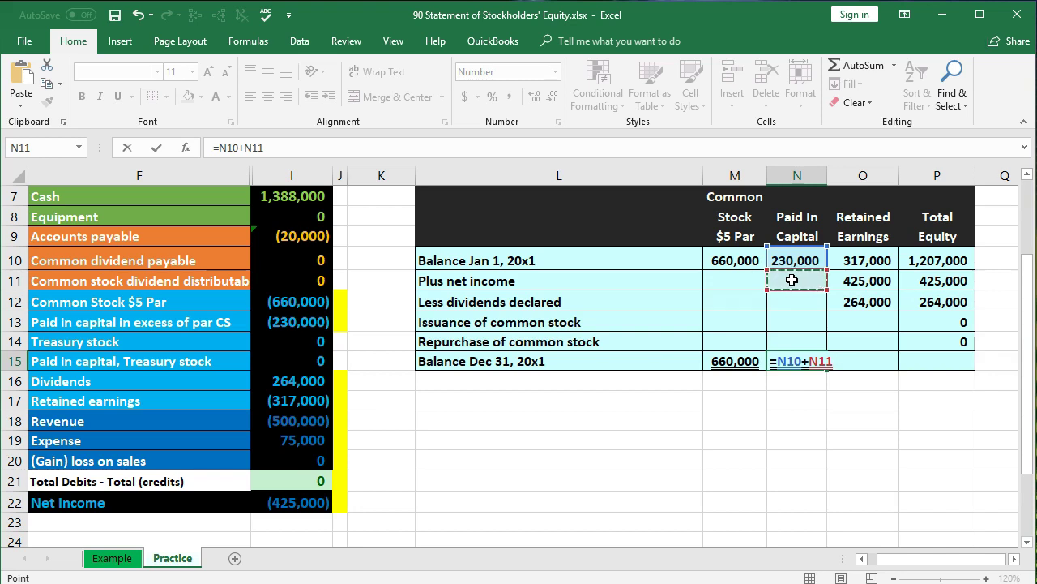
{"action": "type", "text": "-"}
{"action": "left_click", "coordinate": [785, 302]}
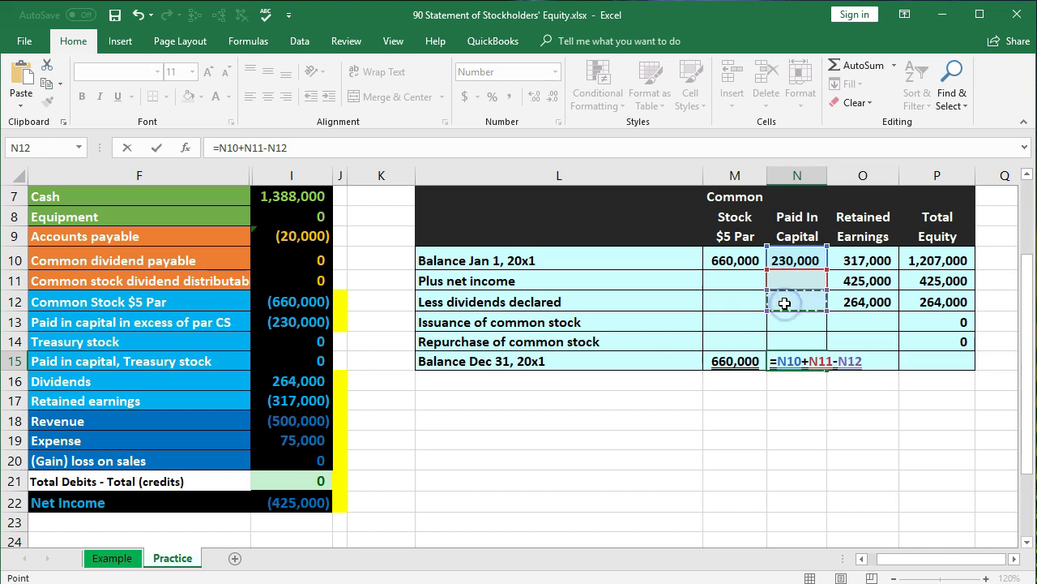
{"action": "type", "text": "+"}
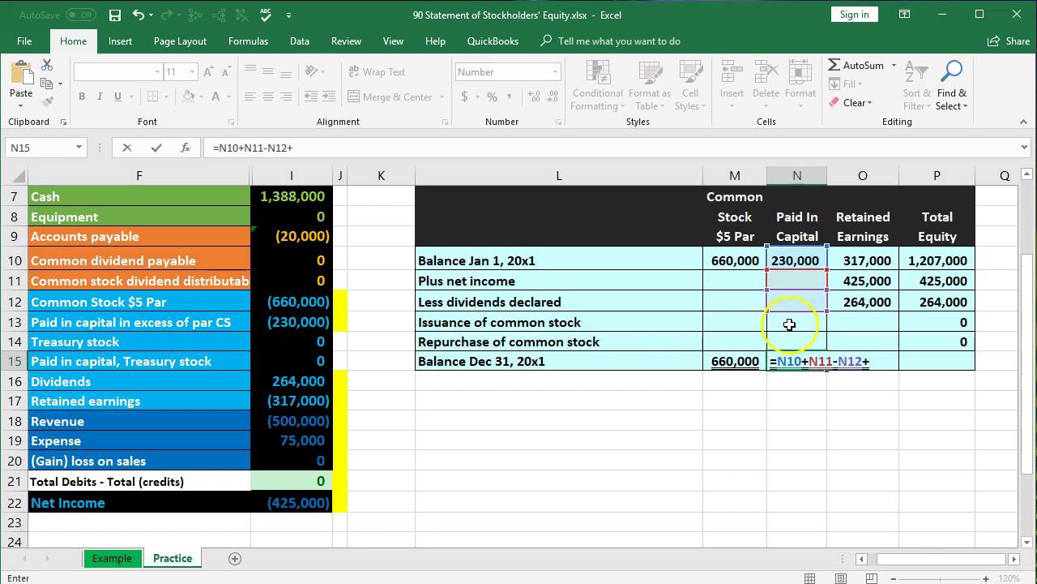
{"action": "left_click", "coordinate": [790, 324]}
{"action": "type", "text": "-"}
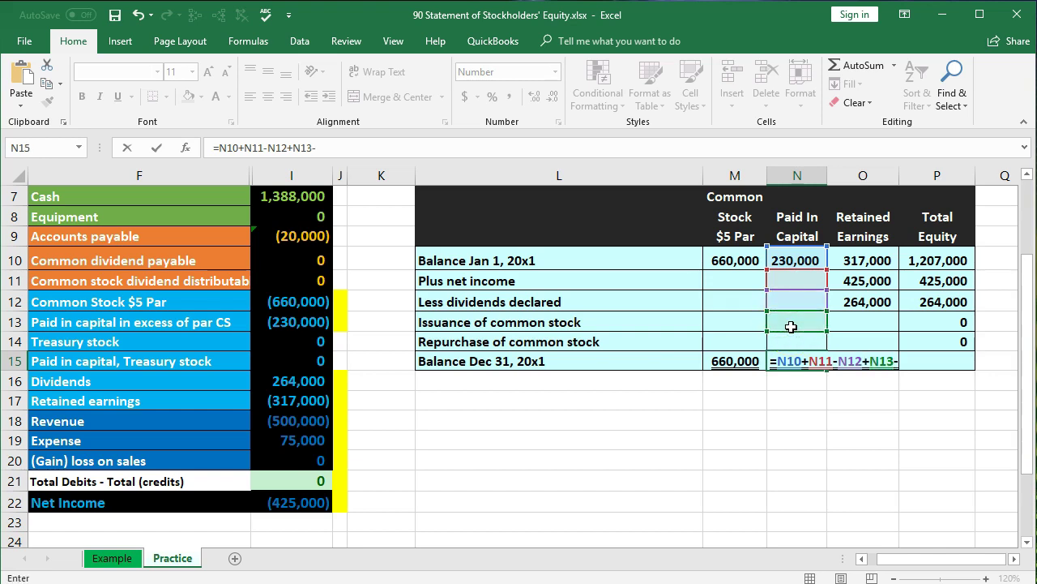
{"action": "left_click", "coordinate": [792, 339]}
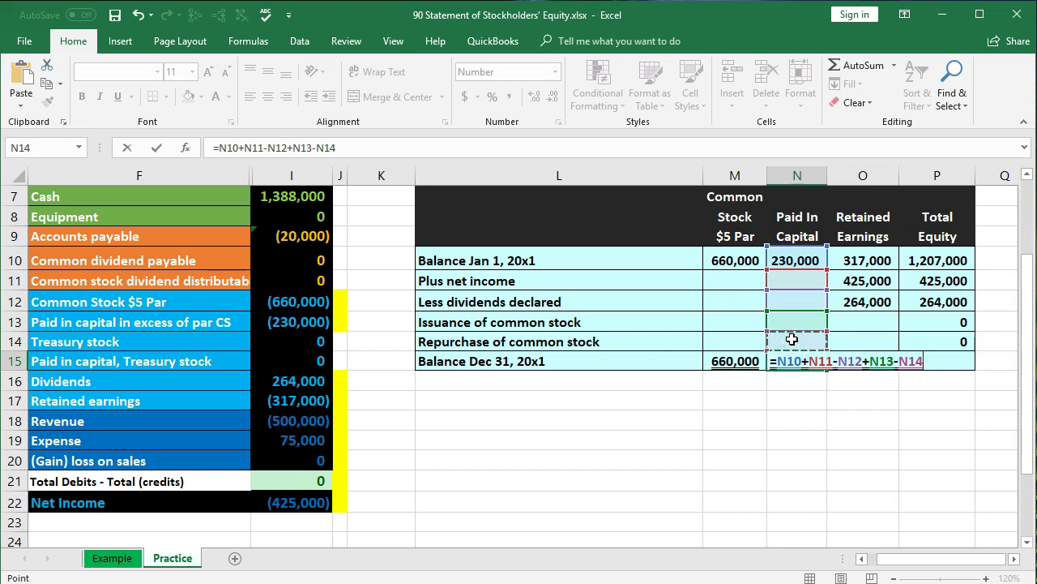
{"action": "key", "text": "Return"}
- Enter the December 31 Total Equity balance in P15 with the formula =P10+P11-P12+P13-P14
{"action": "left_click", "coordinate": [912, 361]}
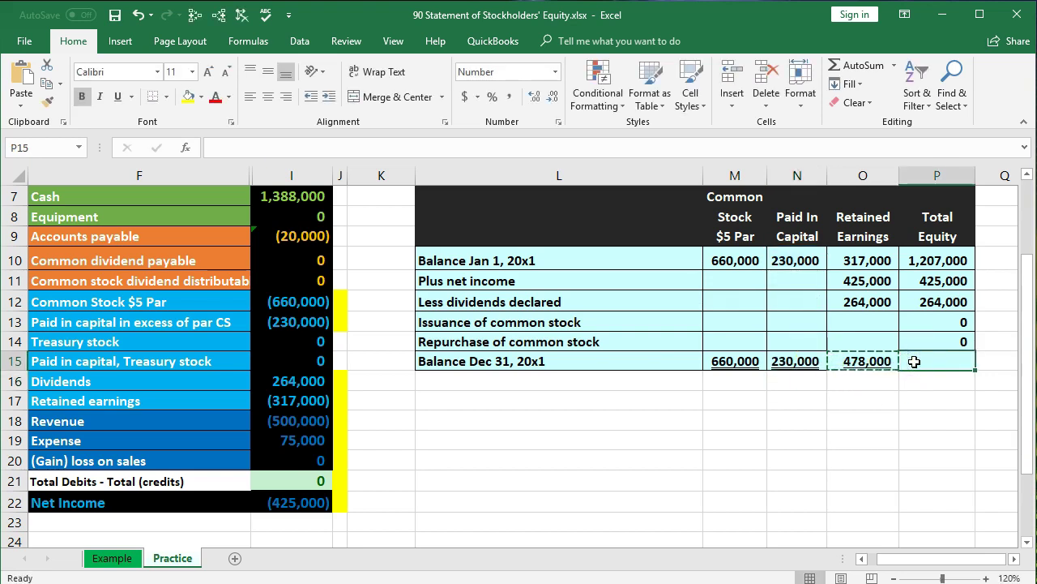
{"action": "type", "text": "="}
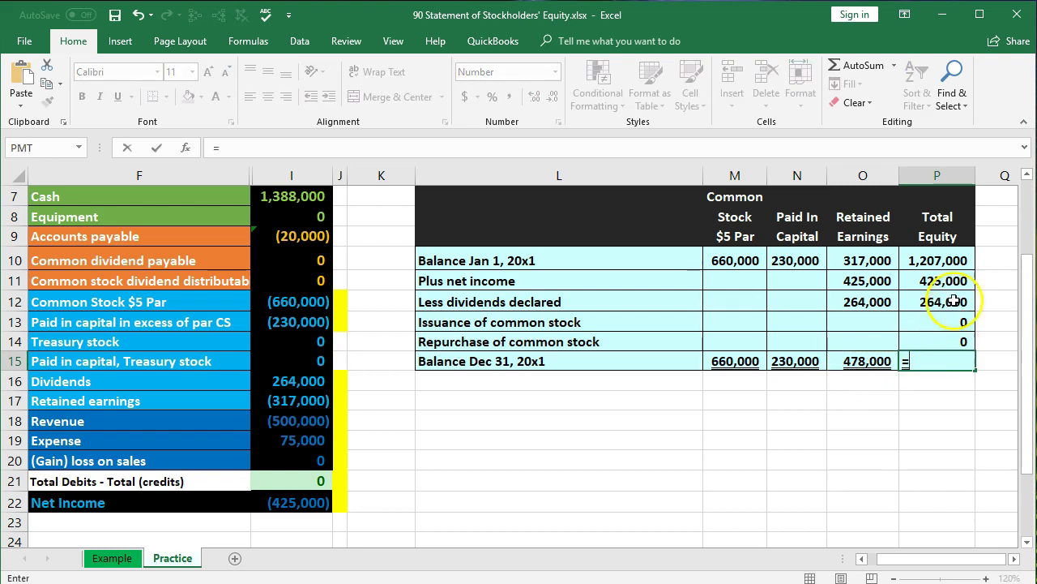
{"action": "left_click", "coordinate": [943, 260]}
{"action": "type", "text": "+"}
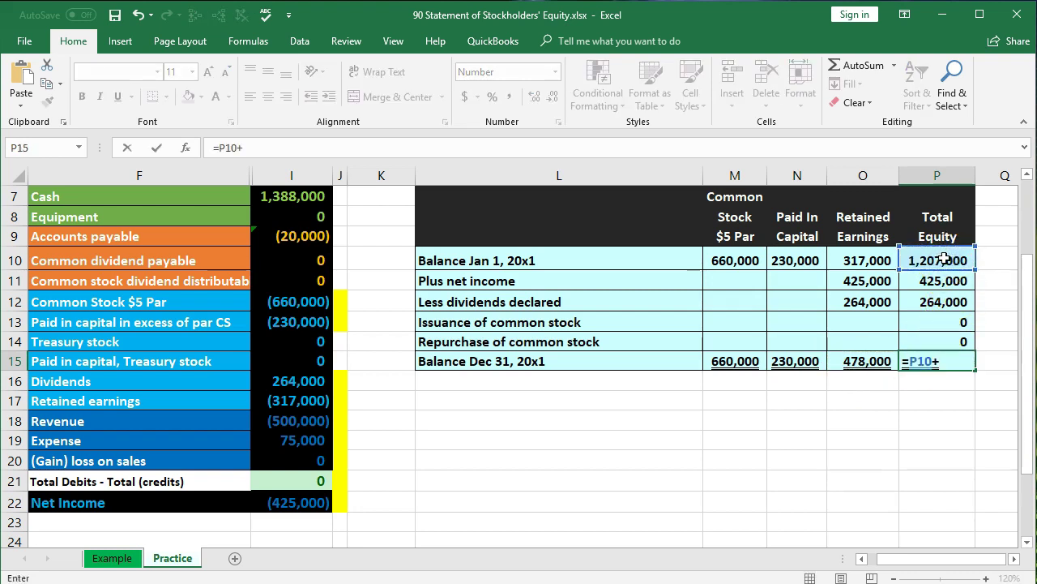
{"action": "left_click", "coordinate": [941, 281]}
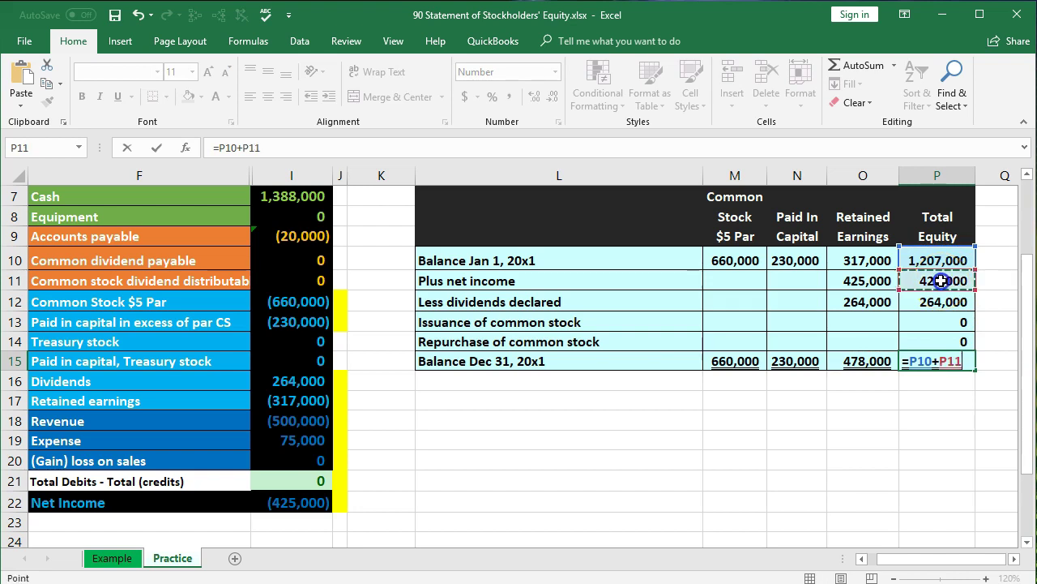
{"action": "type", "text": "-"}
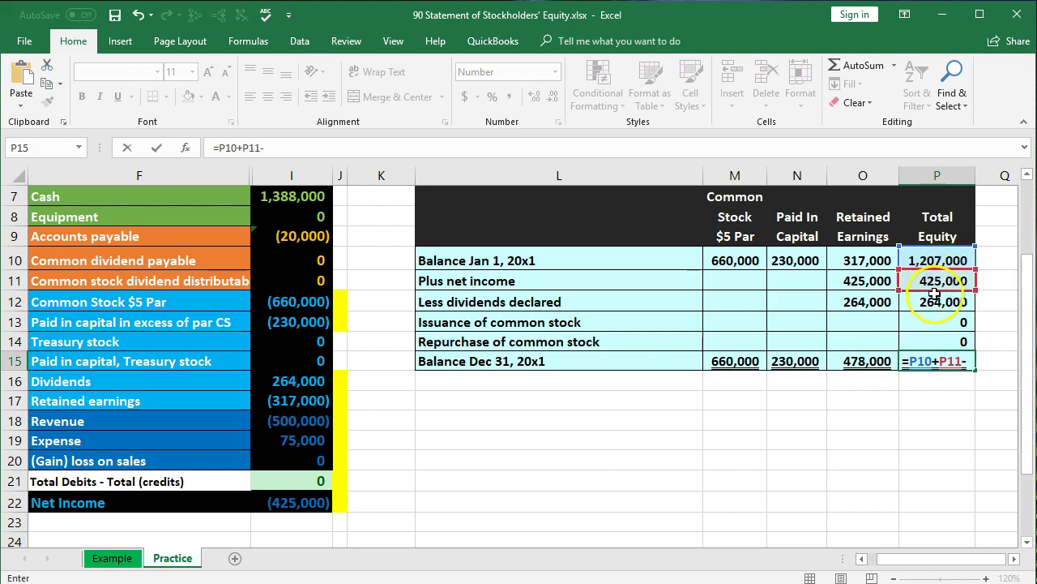
{"action": "left_click", "coordinate": [934, 298]}
{"action": "type", "text": "+"}
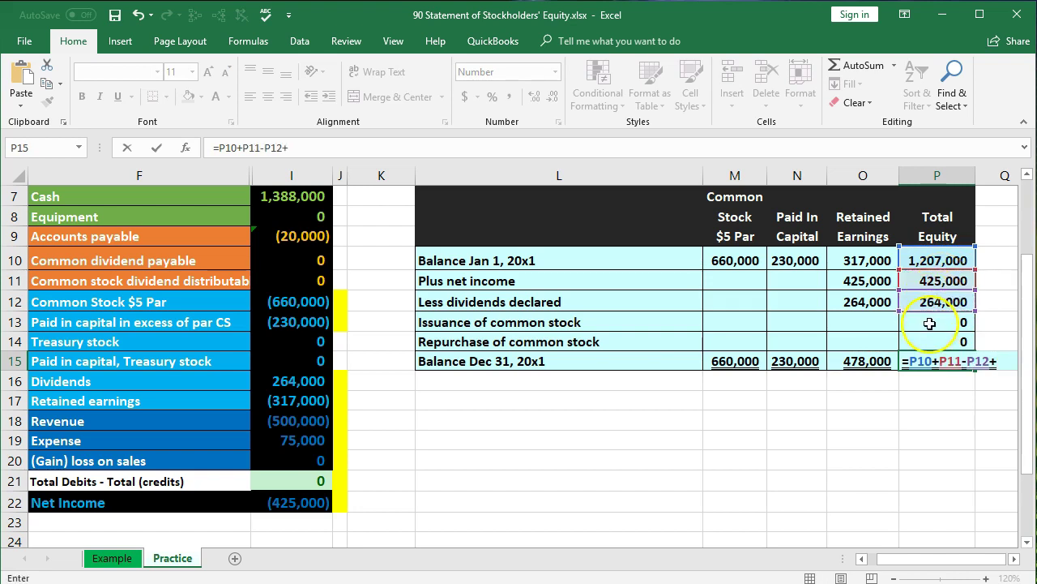
{"action": "left_click", "coordinate": [929, 323]}
{"action": "type", "text": "-"}
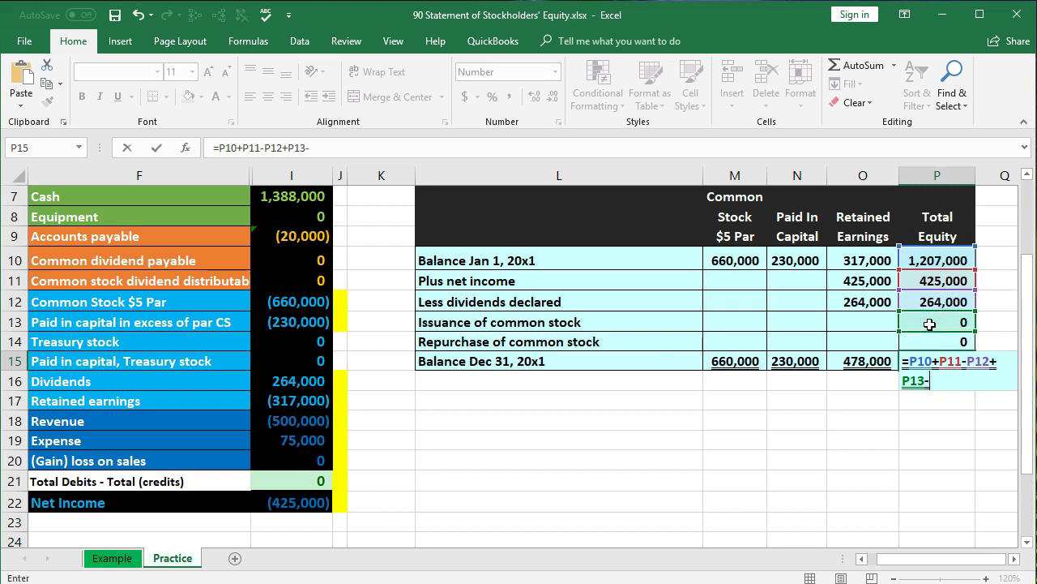
{"action": "left_click", "coordinate": [929, 339]}
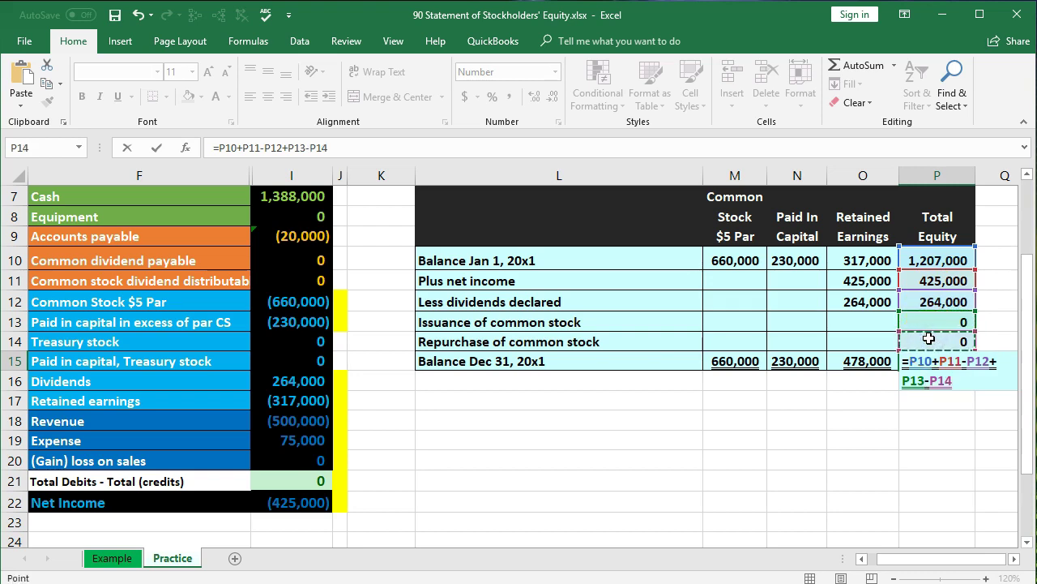
{"action": "key", "text": "Return"}
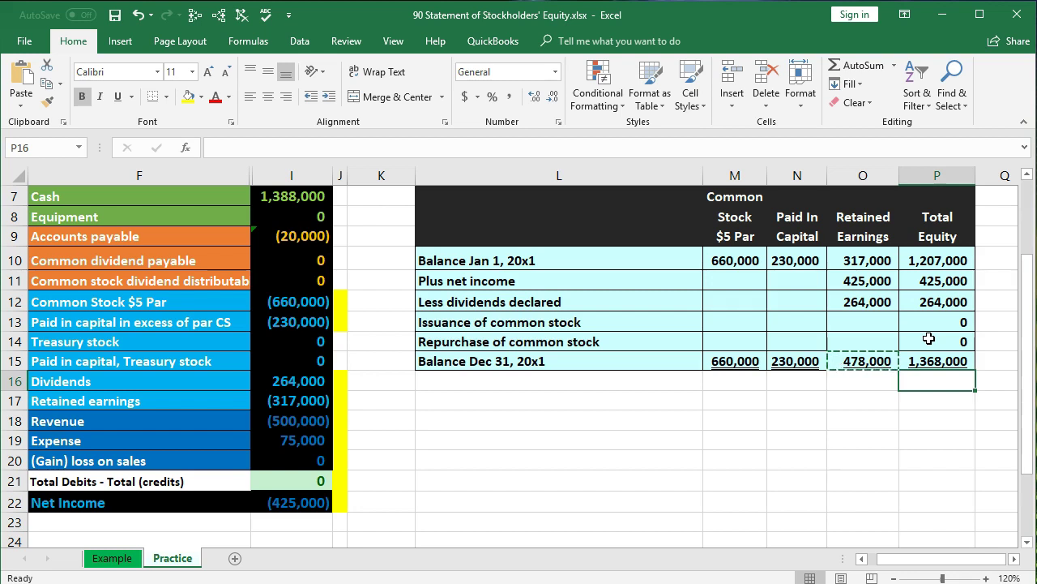
- Compare the sum of the ending balances in M15:O15 with Total Equity and inspect the formula in P15
{"action": "left_click_drag", "start_coordinate": [752, 360], "coordinate": [847, 363]}
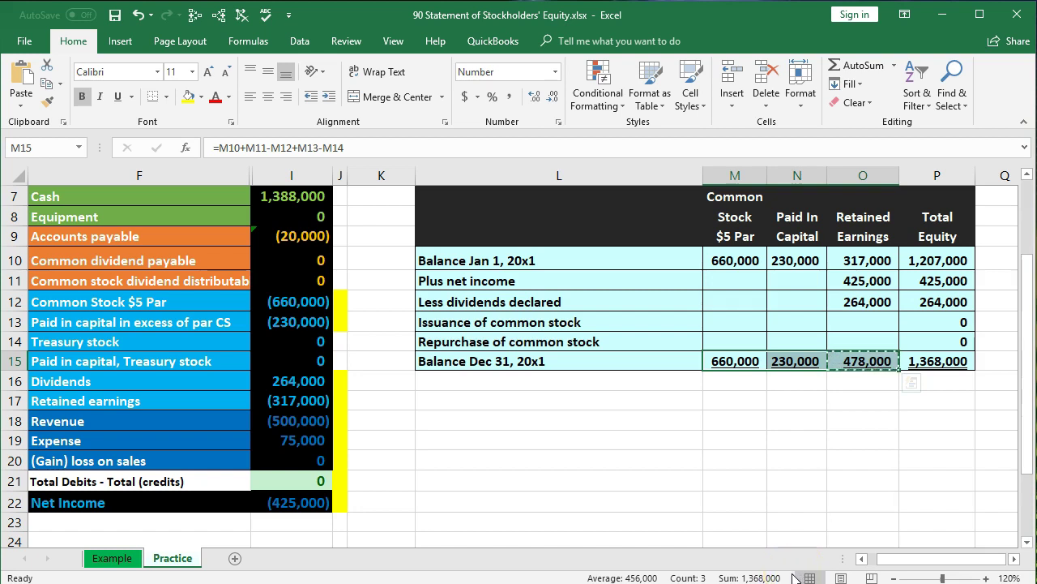
{"action": "double_click", "coordinate": [956, 364]}
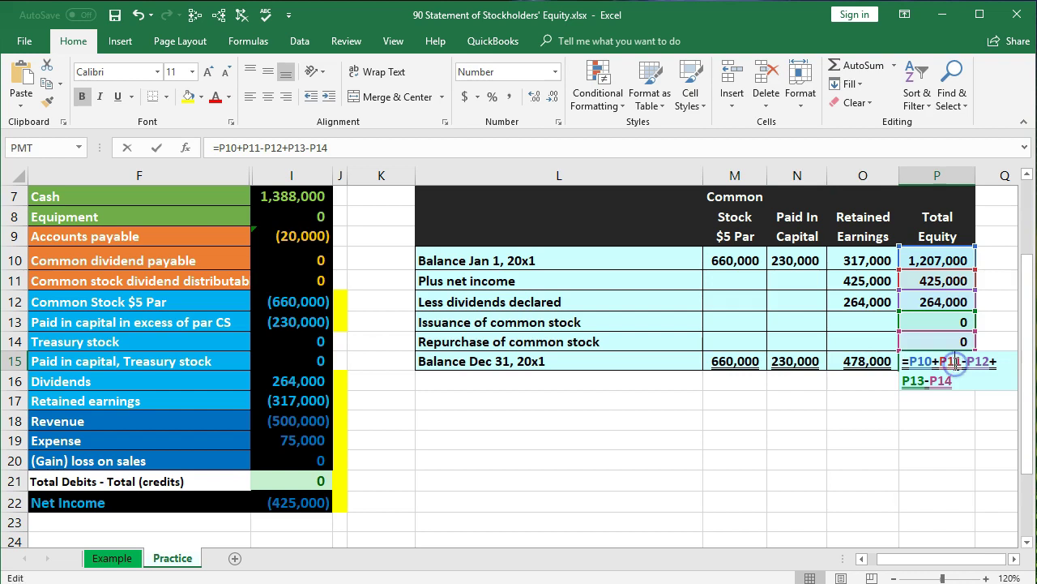
{"action": "key", "text": "Return"}
- Add a check total in P17 that sums the ending balances across M15:O15
{"action": "key", "text": "Return"}
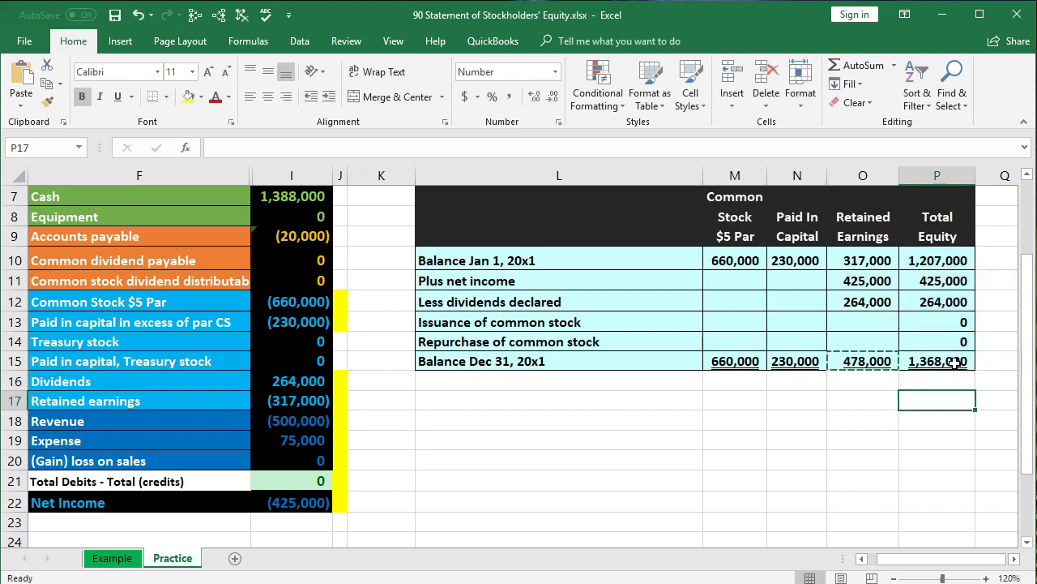
{"action": "type", "text": "=sum("}
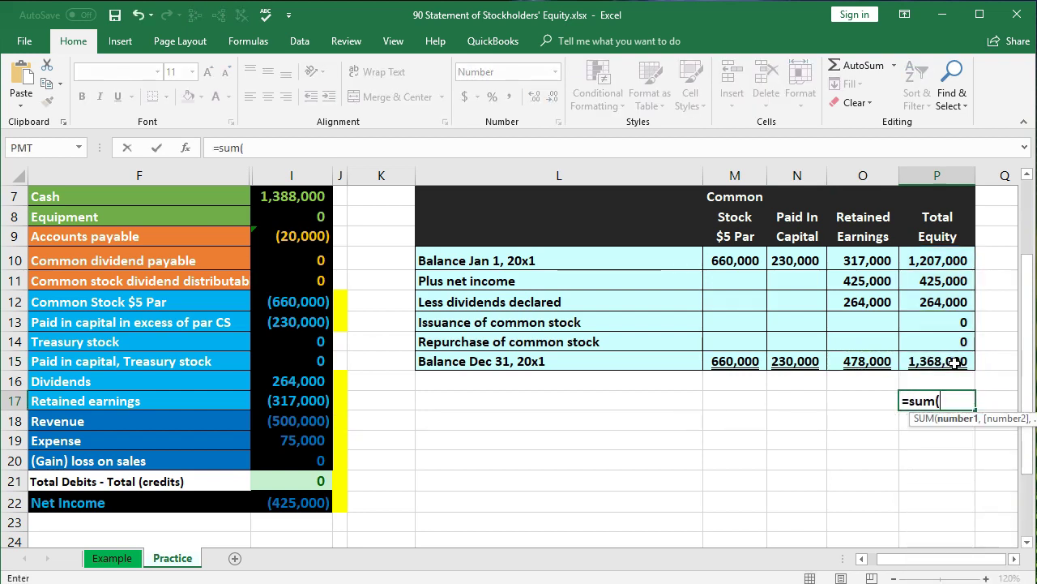
{"action": "left_click_drag", "start_coordinate": [729, 365], "coordinate": [847, 367]}
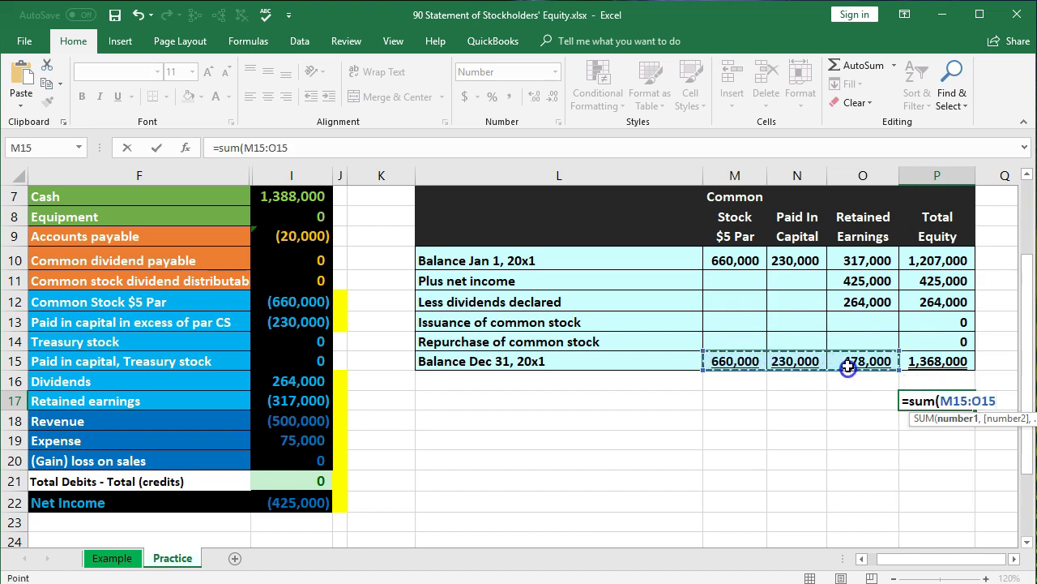
{"action": "key", "text": "Return"}
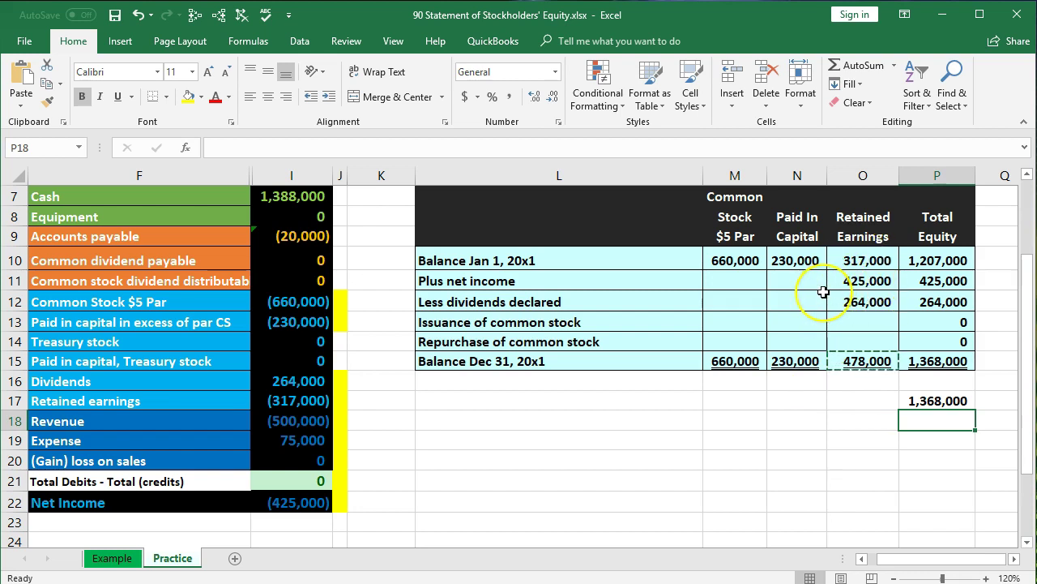
{"action": "left_click", "coordinate": [939, 259]}
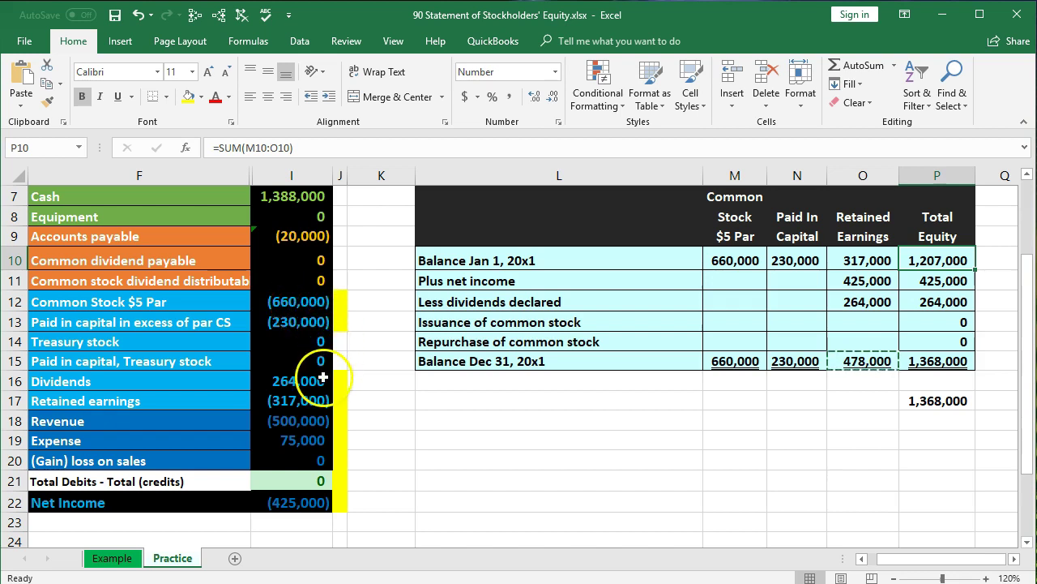
- Check the combined January 1 balances in M10:N10 and the trial balance sum of I16:I20 against the ending Retained Earnings
{"action": "scroll", "coordinate": [637, 336], "scroll_direction": "up", "scroll_amount": 1}
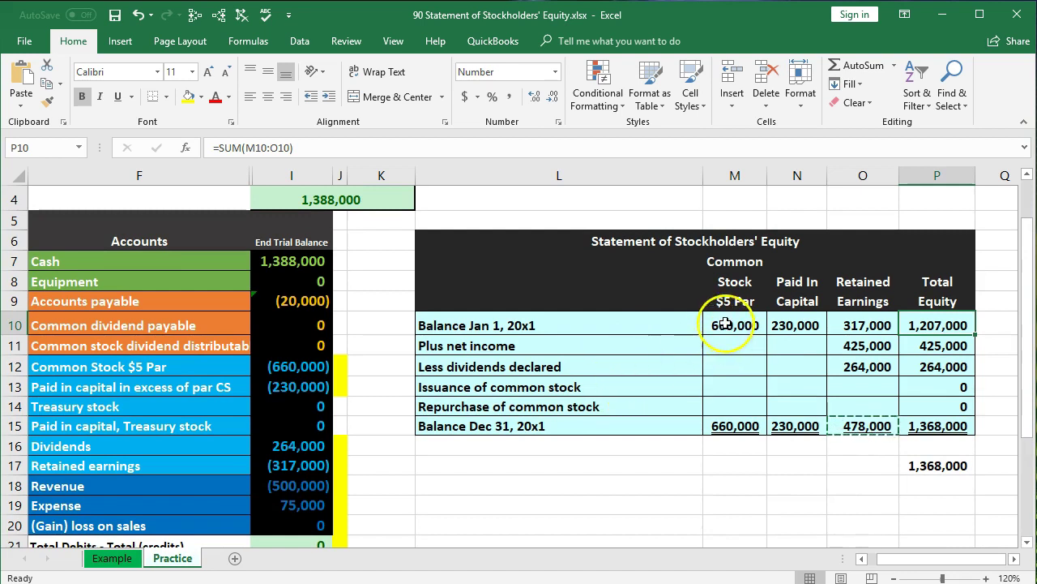
{"action": "left_click_drag", "start_coordinate": [735, 322], "coordinate": [772, 323]}
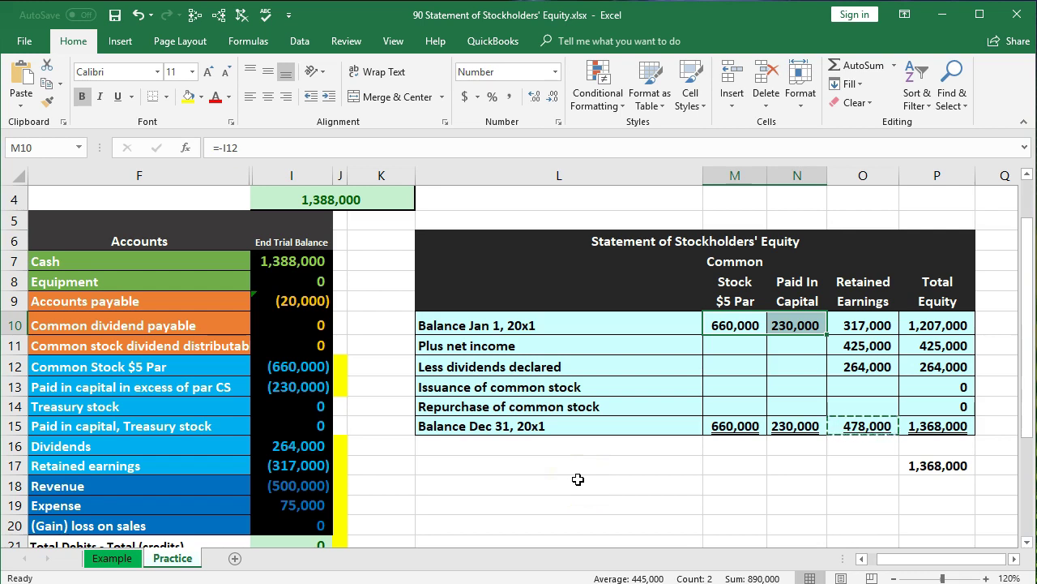
{"action": "scroll", "coordinate": [578, 479], "scroll_direction": "down", "scroll_amount": 1}
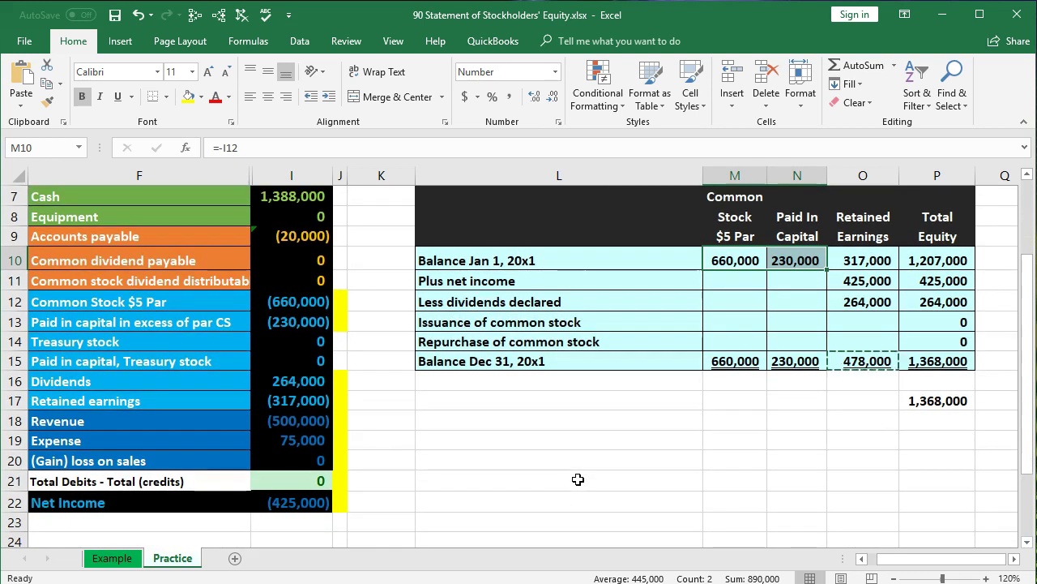
{"action": "left_click_drag", "start_coordinate": [324, 384], "coordinate": [309, 459]}
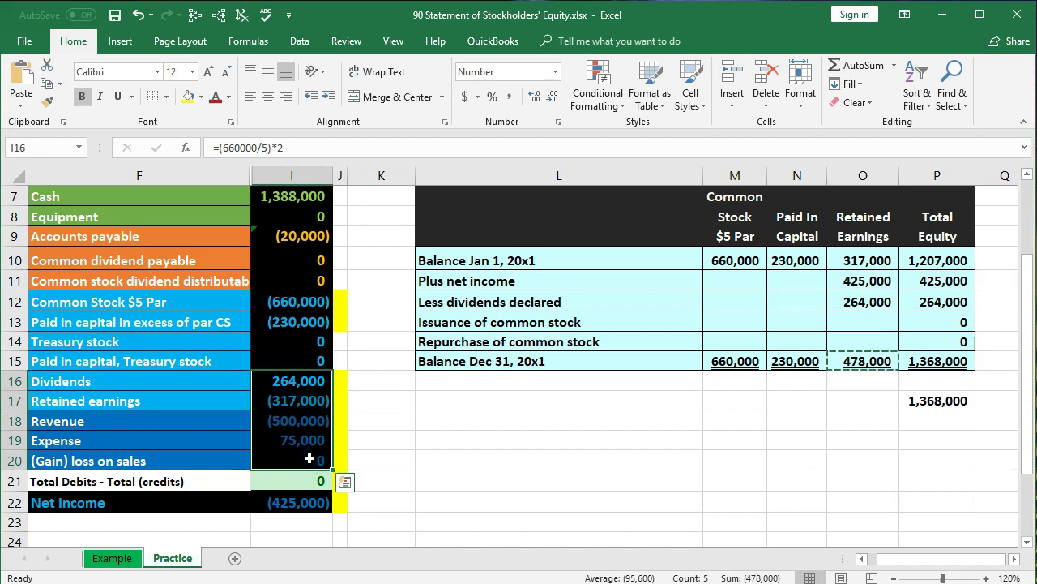
- Compare the sum of the asset and liability balances in I7:I11 with the sum of I12:I20, and check the I12:I13 subtotal
{"action": "scroll", "coordinate": [309, 459], "scroll_direction": "up", "scroll_amount": 1}
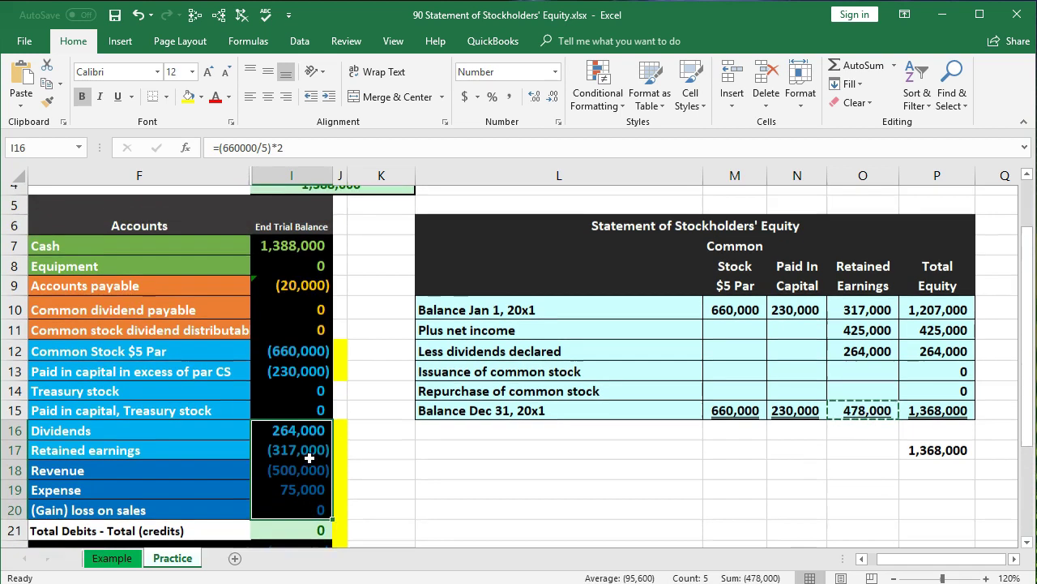
{"action": "left_click_drag", "start_coordinate": [294, 261], "coordinate": [293, 343]}
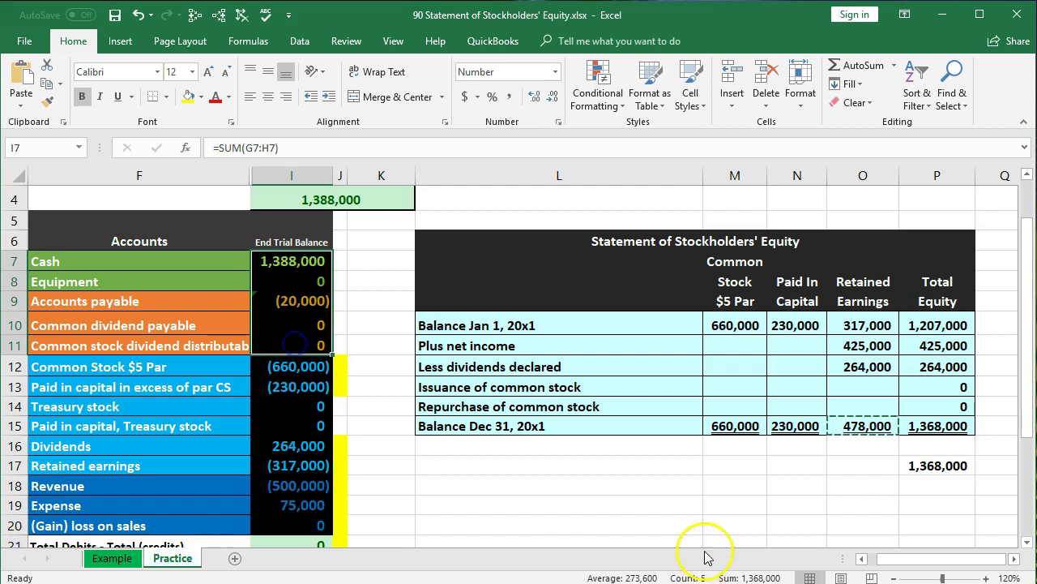
{"action": "left_click", "coordinate": [727, 577]}
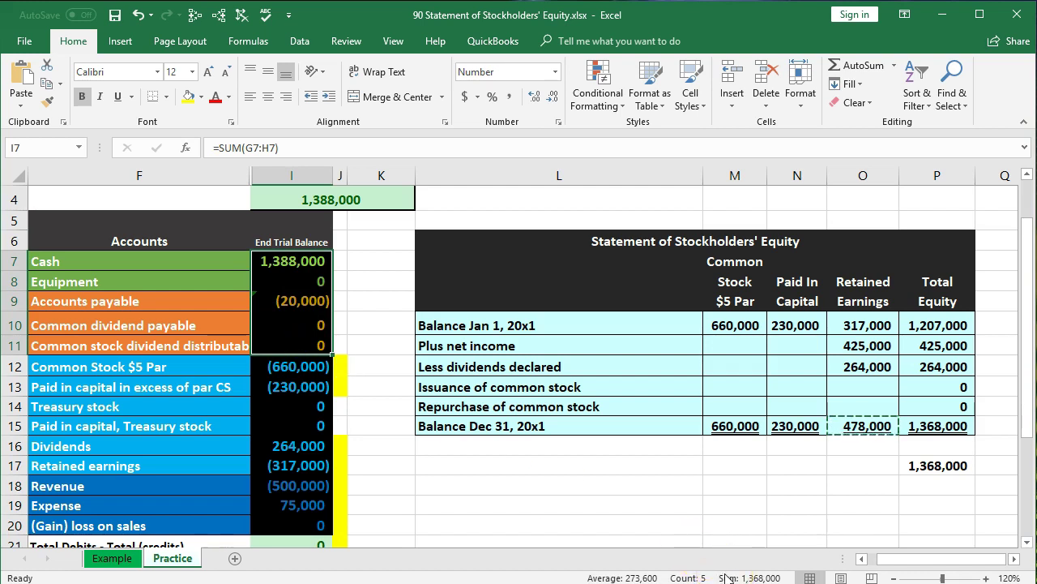
{"action": "scroll", "coordinate": [495, 510], "scroll_direction": "down", "scroll_amount": 1}
{"action": "left_click_drag", "start_coordinate": [292, 303], "coordinate": [293, 460]}
{"action": "left_click", "coordinate": [727, 577]}
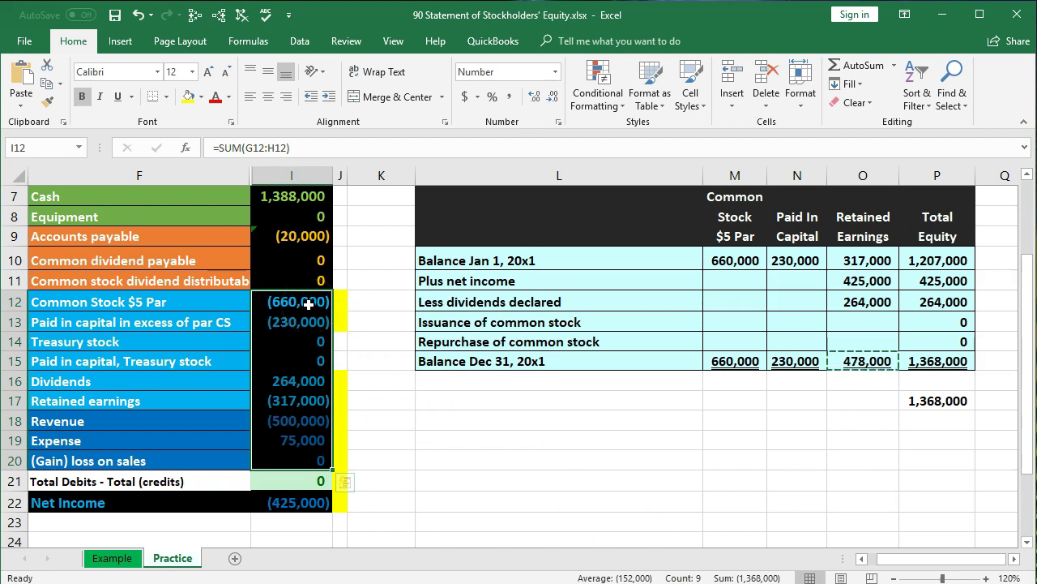
{"action": "left_click_drag", "start_coordinate": [309, 304], "coordinate": [308, 318]}
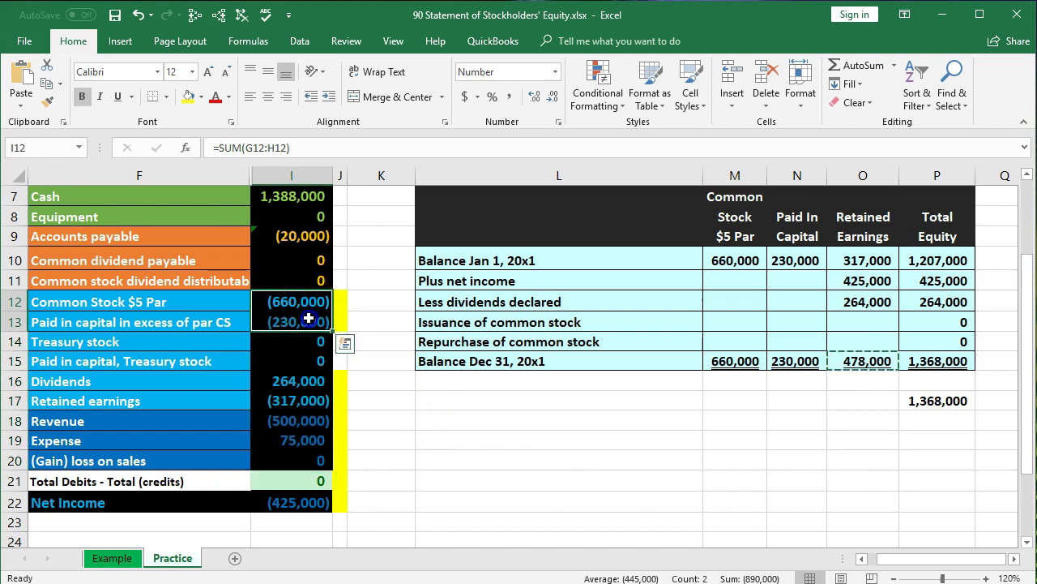